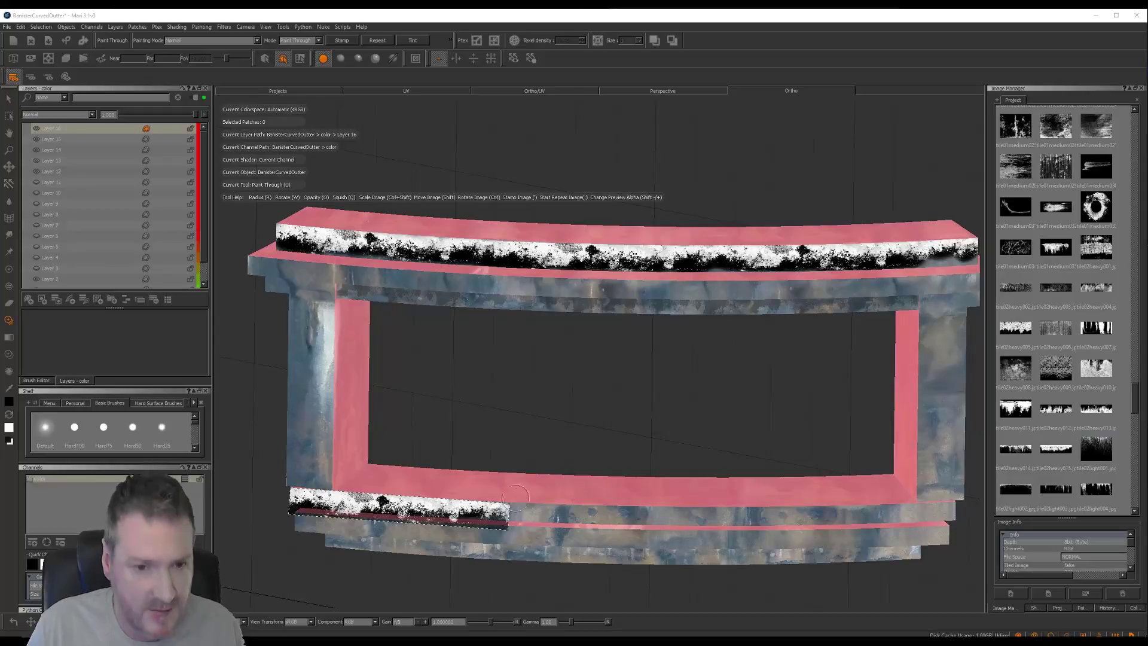
# - Paint the grunge strip across the middle and right end of the lower front ledge, then move the image off the ledge
pyautogui.moveTo(445, 509)
pyautogui.keyDown('shift'); pyautogui.mouseDown()
pyautogui.moveTo(477, 534)
pyautogui.moveTo(665, 529)
pyautogui.moveTo(644, 531)
pyautogui.mouseUp(); pyautogui.keyUp('shift')
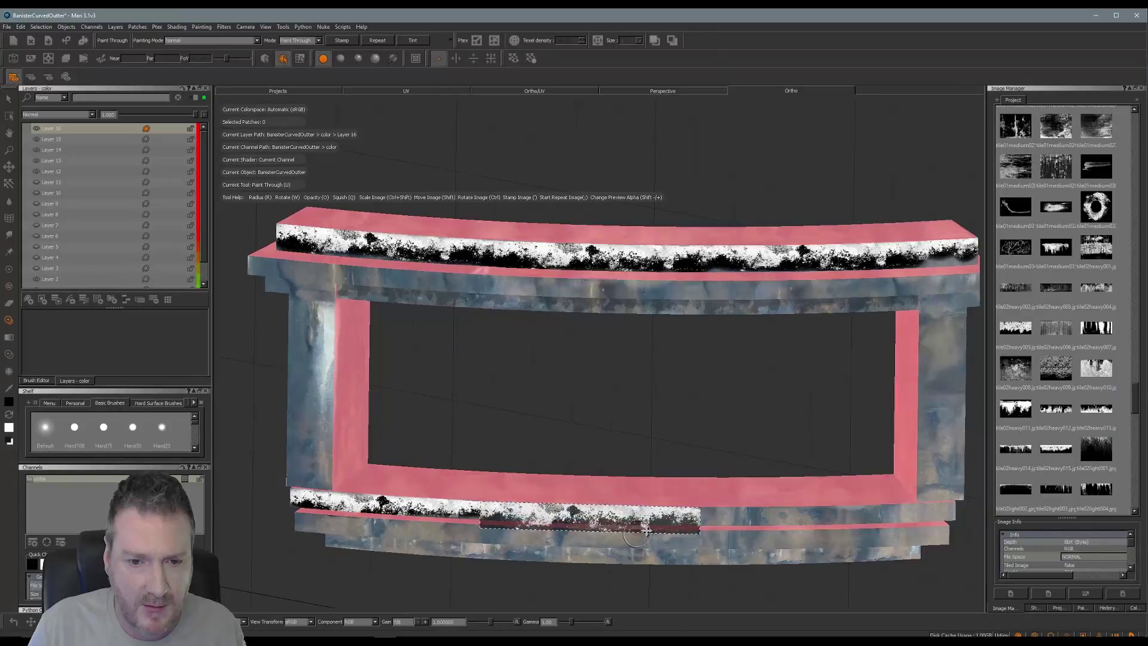
pyautogui.moveTo(484, 516); pyautogui.dragTo(698, 514)
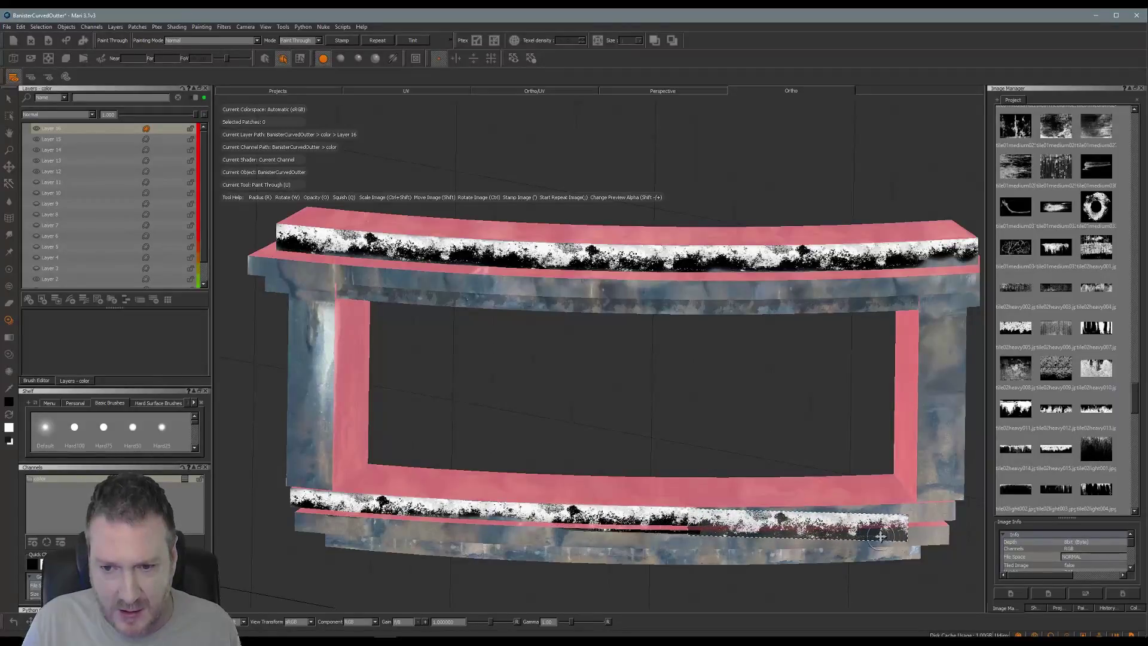
pyautogui.press('w')
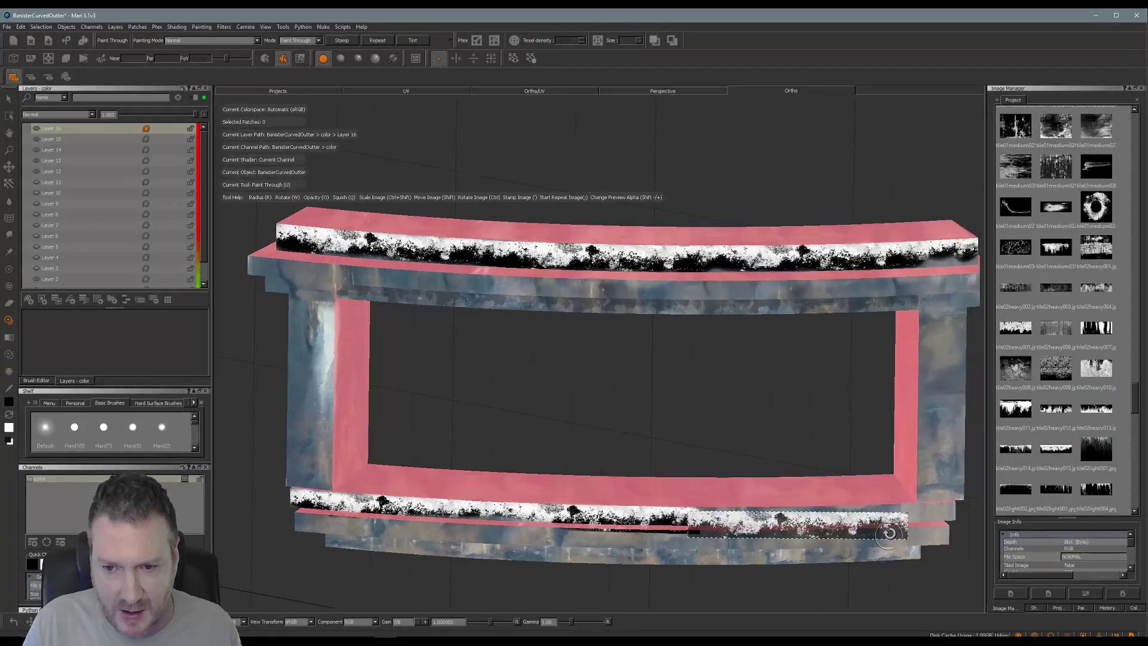
pyautogui.moveTo(889, 534); pyautogui.dragTo(828, 523)
pyautogui.moveTo(694, 515); pyautogui.dragTo(891, 513)
pyautogui.keyDown('shift'); pyautogui.moveTo(805, 518); pyautogui.dragTo(826, 514); pyautogui.keyUp('shift')
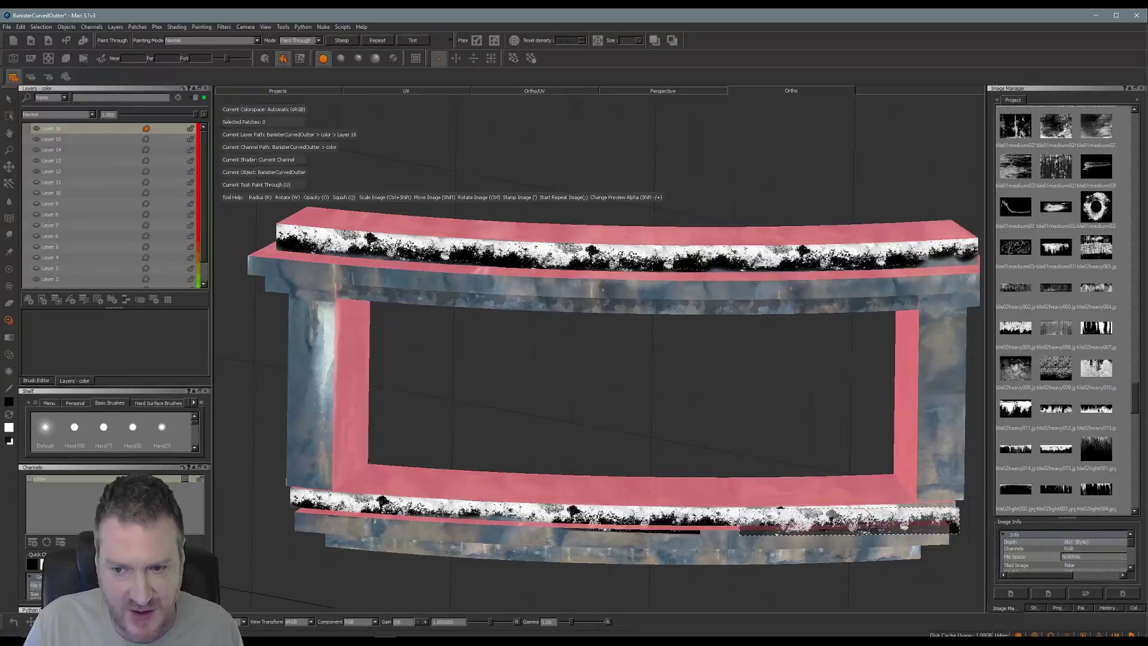
pyautogui.keyDown('ctrl'); pyautogui.moveTo(937, 525); pyautogui.dragTo(902, 503); pyautogui.keyUp('ctrl')
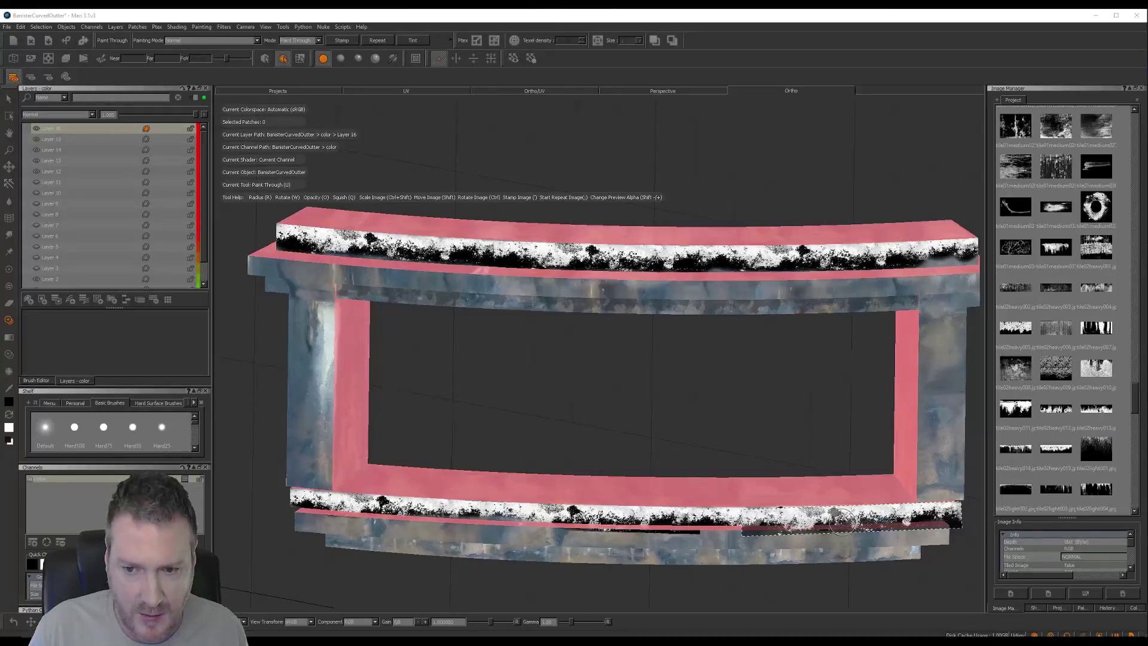
pyautogui.moveTo(849, 517)
pyautogui.keyDown('shift'); pyautogui.mouseDown()
pyautogui.moveTo(845, 534)
pyautogui.moveTo(714, 424)
pyautogui.mouseUp(); pyautogui.keyUp('shift')
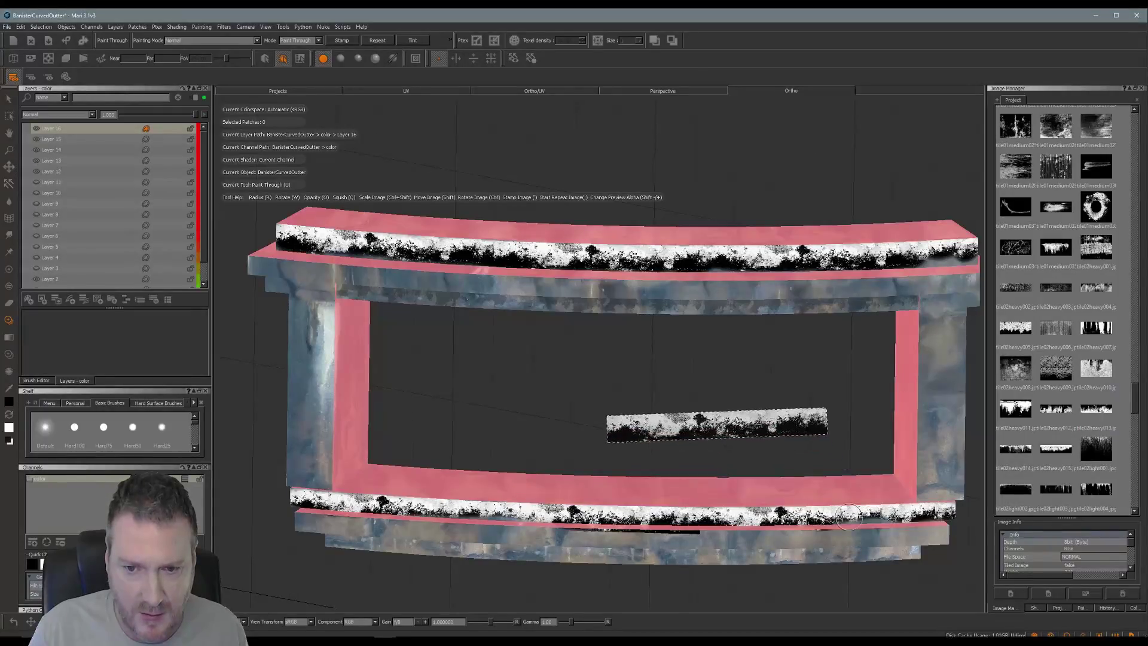
# - Set Layer 16's blend mode to Add and its opacity to about 0.23
pyautogui.moveTo(521, 400)
pyautogui.keyDown('alt'); pyautogui.mouseDown()
pyautogui.moveTo(740, 402)
pyautogui.moveTo(860, 389)
pyautogui.mouseUp(); pyautogui.keyUp('alt')
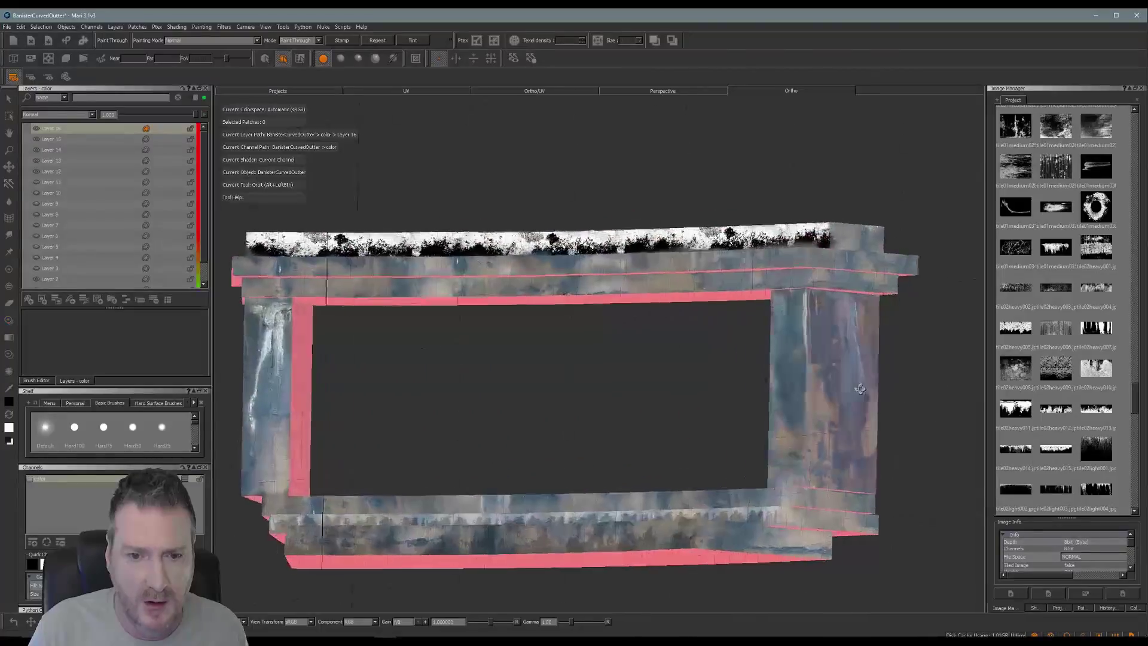
pyautogui.moveTo(645, 382)
pyautogui.keyDown('alt'); pyautogui.mouseDown()
pyautogui.moveTo(541, 400)
pyautogui.moveTo(584, 390)
pyautogui.moveTo(543, 422)
pyautogui.moveTo(589, 417)
pyautogui.moveTo(617, 460)
pyautogui.moveTo(545, 443)
pyautogui.moveTo(563, 424)
pyautogui.mouseUp(); pyautogui.keyUp('alt')
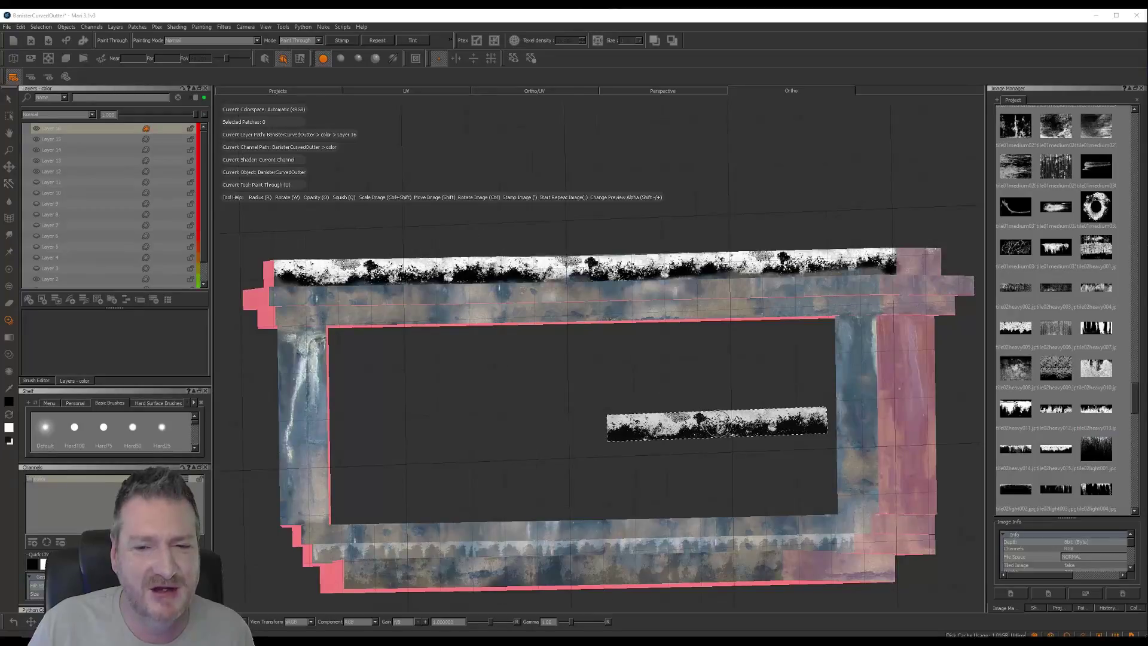
pyautogui.keyDown('shift'); pyautogui.moveTo(718, 424); pyautogui.dragTo(553, 399); pyautogui.keyUp('shift')
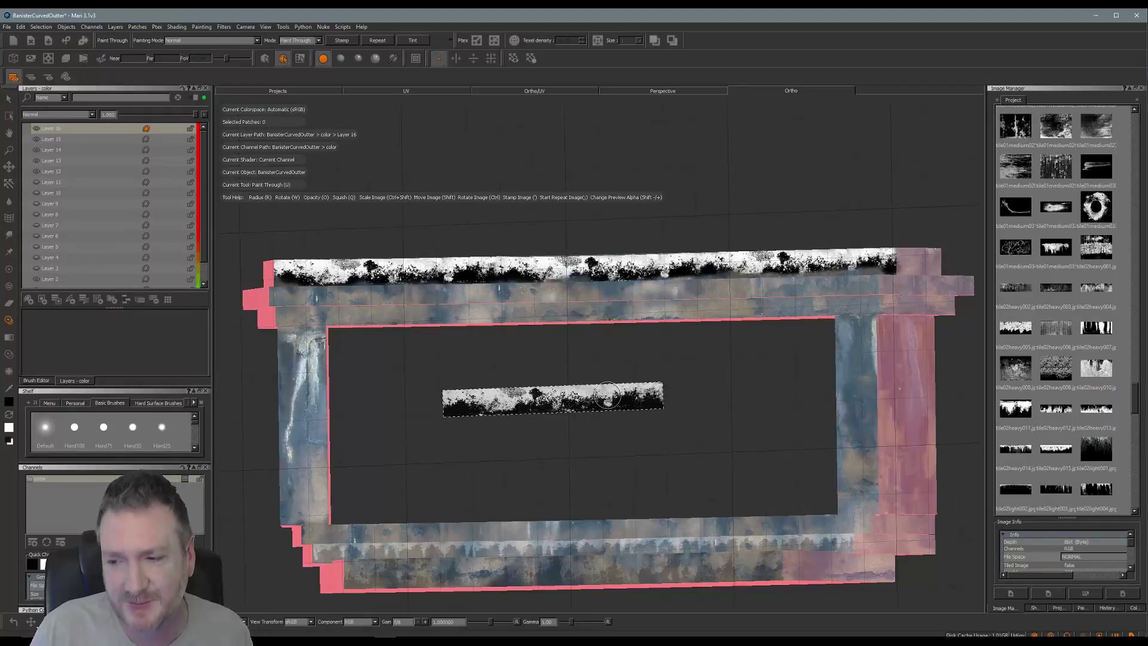
pyautogui.keyDown('shift'); pyautogui.moveTo(548, 398); pyautogui.dragTo(544, 397); pyautogui.keyUp('shift')
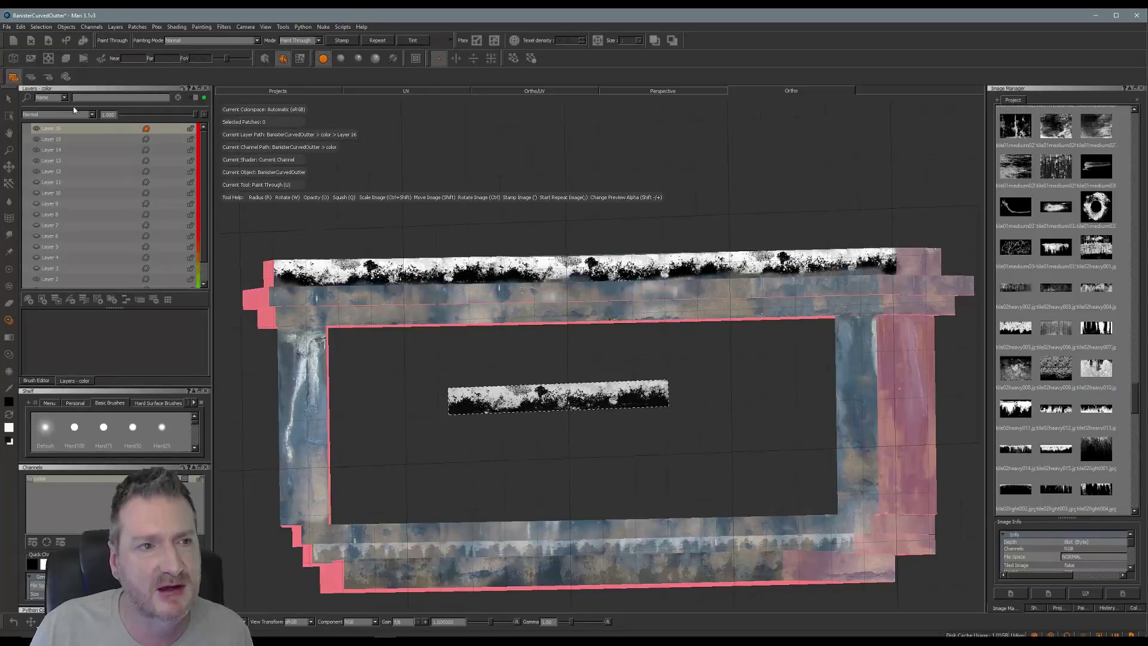
pyautogui.click(91, 116)
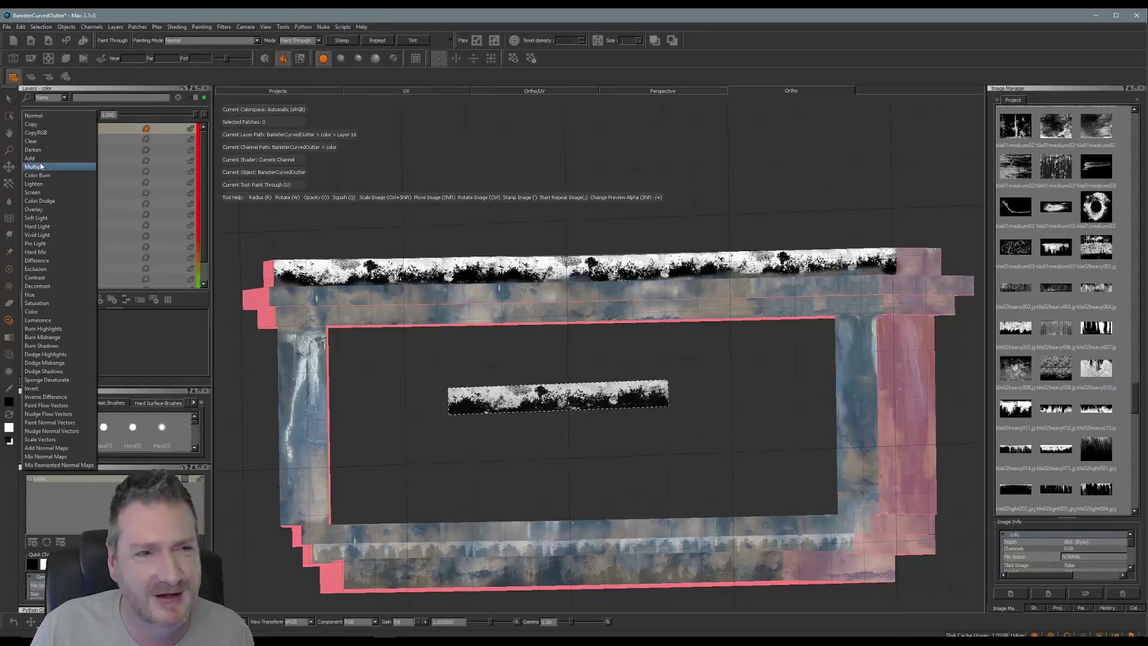
pyautogui.click(426, 173)
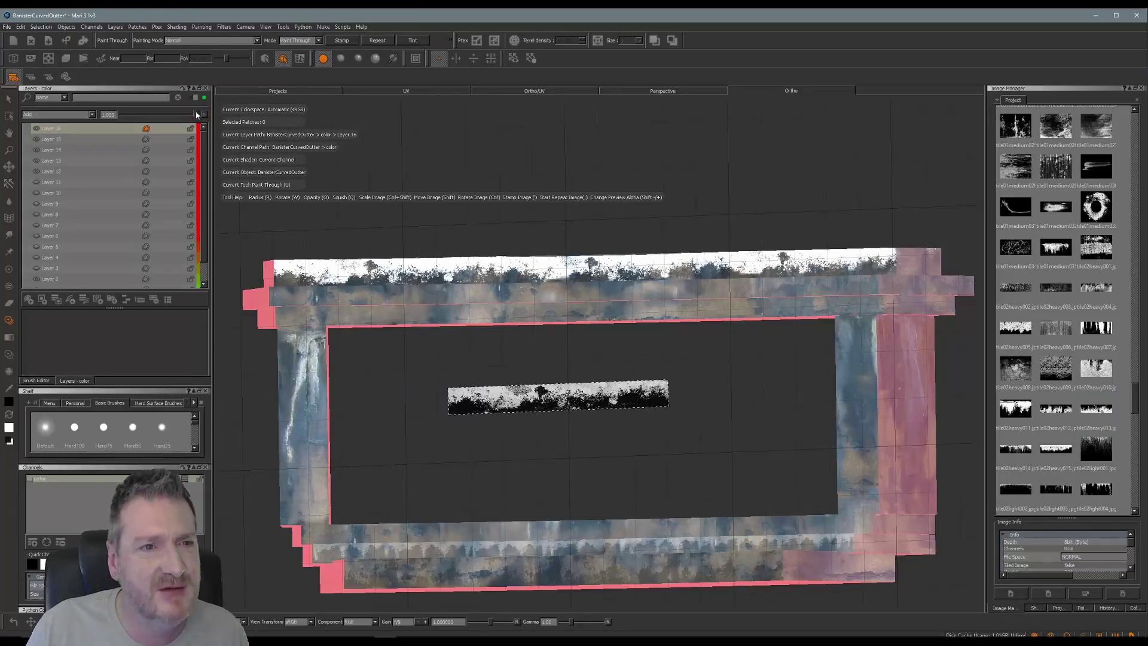
pyautogui.moveTo(195, 116); pyautogui.dragTo(137, 119)
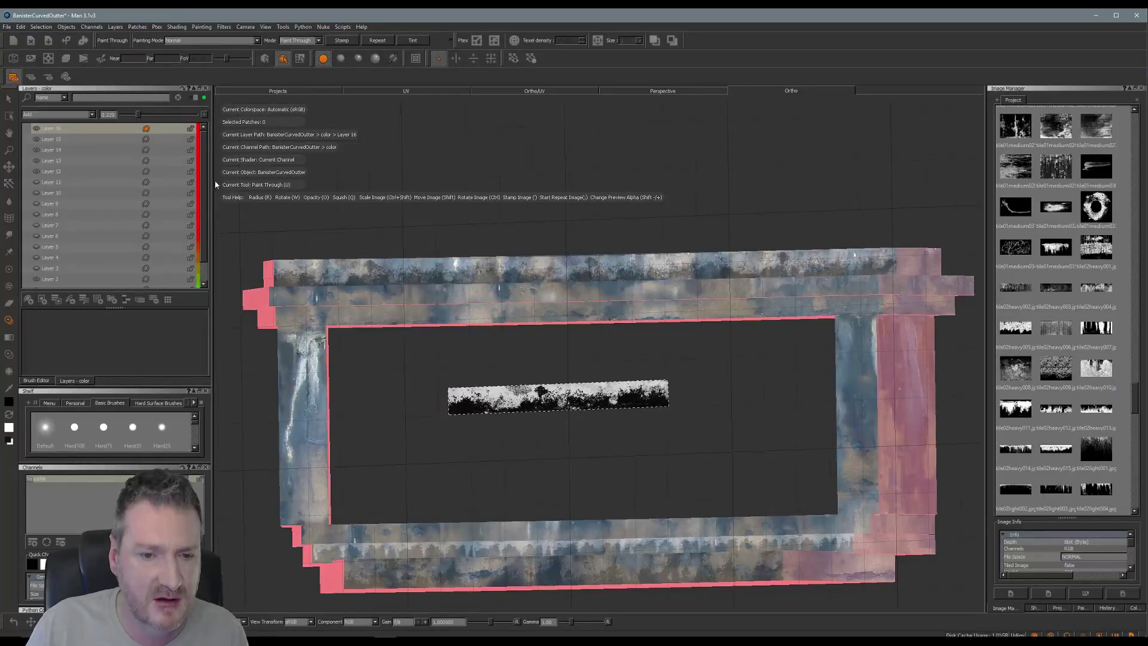
# - On new Layer 17, try out grunge images for Paint Through, ending with the scratched texture, and enlarge it over the banister
pyautogui.moveTo(407, 386)
pyautogui.keyDown('alt'); pyautogui.mouseDown()
pyautogui.moveTo(600, 366)
pyautogui.moveTo(792, 384)
pyautogui.moveTo(677, 377)
pyautogui.moveTo(644, 396)
pyautogui.moveTo(630, 374)
pyautogui.moveTo(667, 358)
pyautogui.moveTo(630, 371)
pyautogui.moveTo(628, 410)
pyautogui.moveTo(545, 399)
pyautogui.mouseUp(); pyautogui.keyUp('alt')
pyautogui.moveTo(1016, 408); pyautogui.dragTo(558, 397, button='middle')
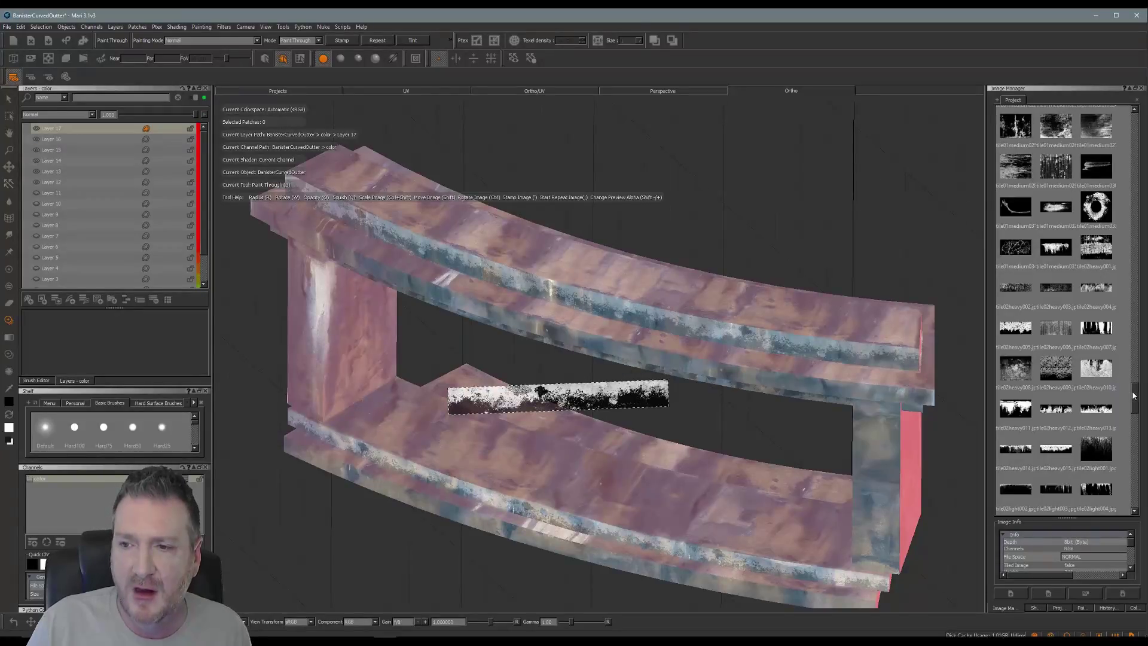
pyautogui.moveTo(1134, 394); pyautogui.dragTo(1134, 376)
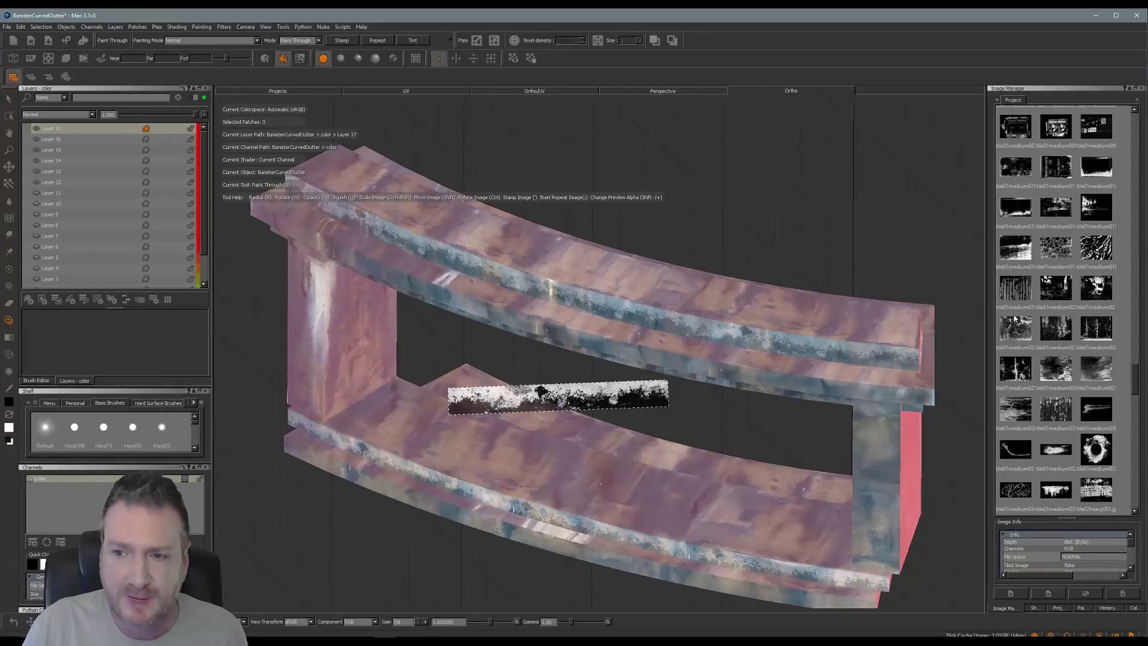
pyautogui.moveTo(1101, 382); pyautogui.dragTo(621, 372)
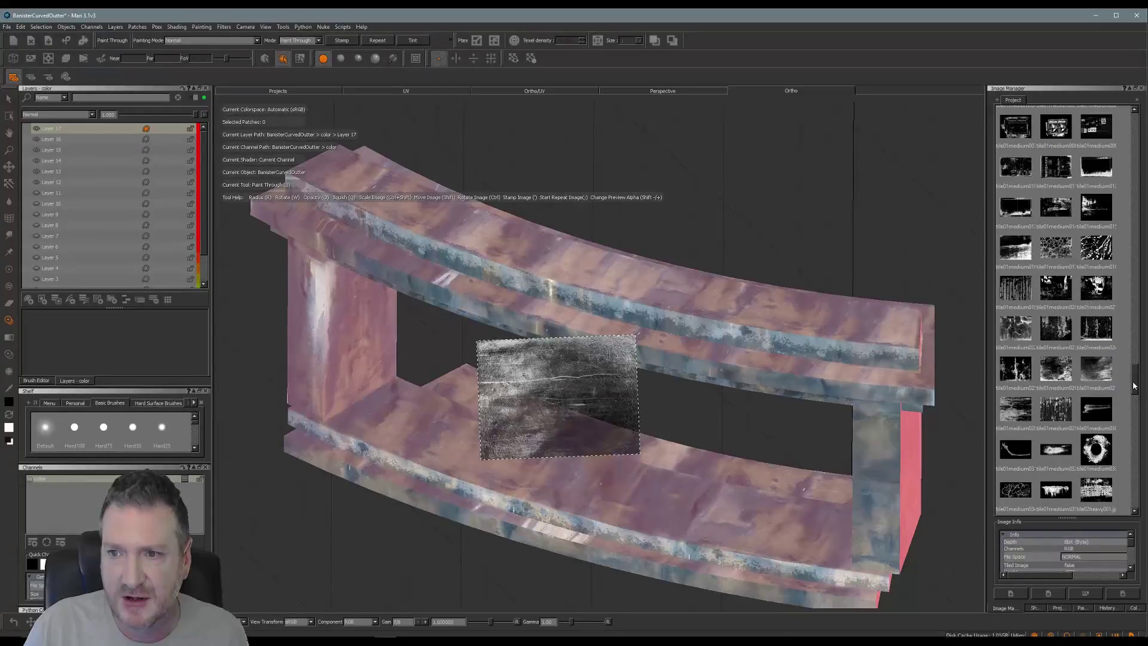
pyautogui.moveTo(1136, 381)
pyautogui.mouseDown()
pyautogui.moveTo(1142, 362)
pyautogui.moveTo(1142, 381)
pyautogui.mouseUp()
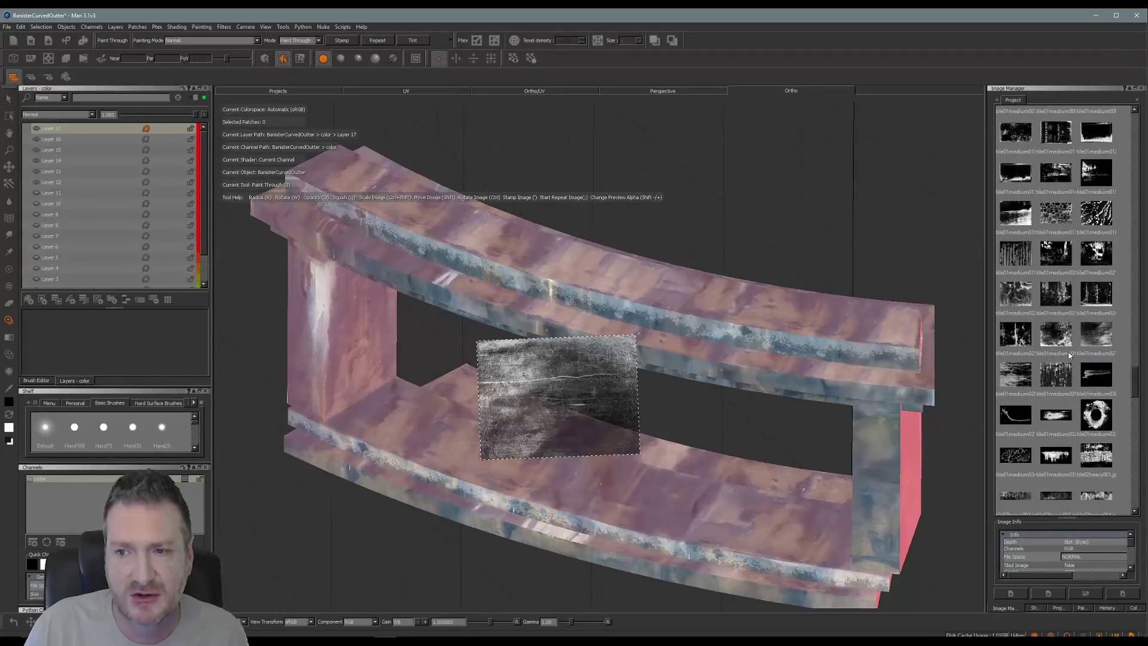
pyautogui.moveTo(1071, 337); pyautogui.dragTo(591, 377)
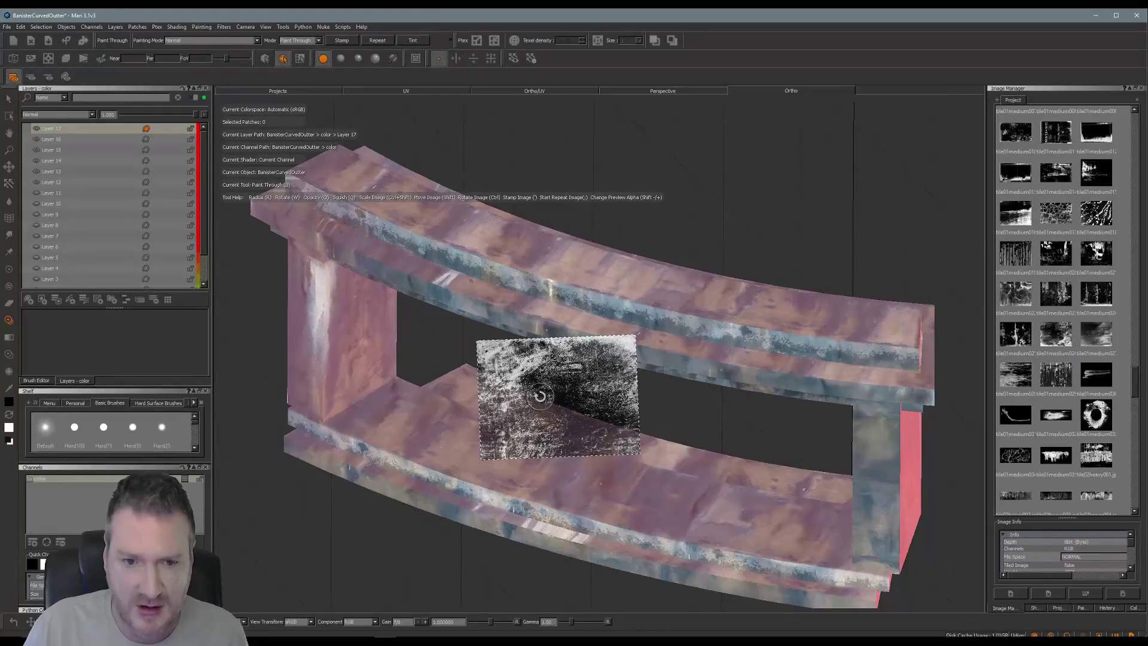
pyautogui.keyDown('ctrl'); pyautogui.keyDown('shift'); pyautogui.moveTo(534, 399); pyautogui.dragTo(538, 401); pyautogui.keyUp('shift'); pyautogui.keyUp('ctrl')
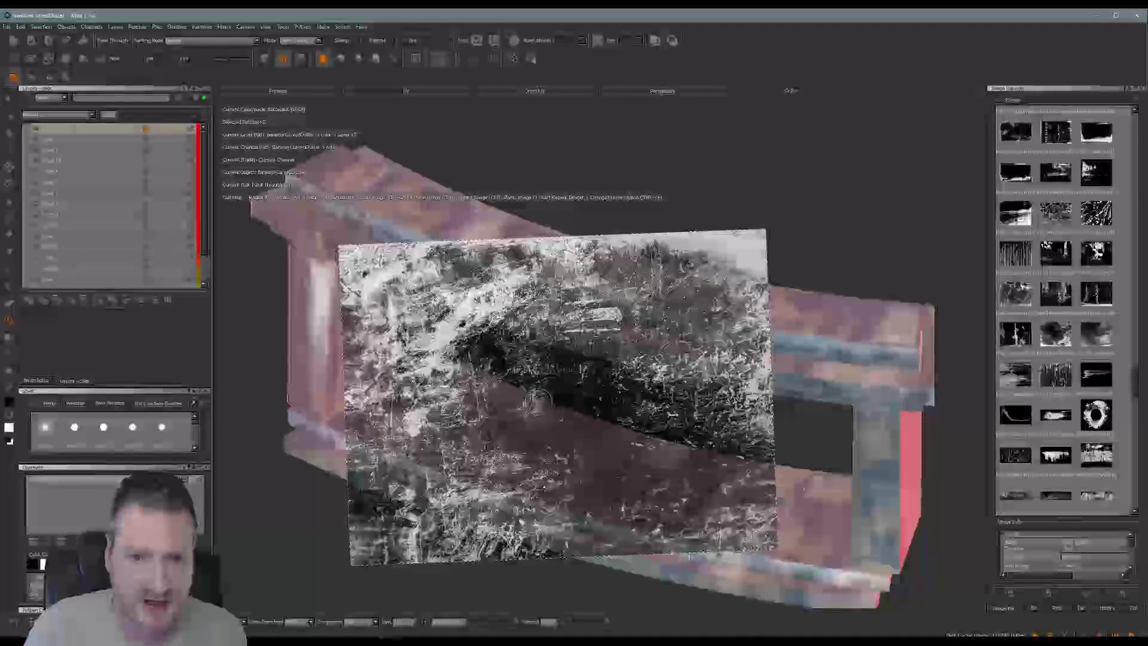
# - Turn to the banister's top surfaces and replace the scratched texture with the mottled, cracked grunge image for Paint Through
pyautogui.moveTo(728, 421)
pyautogui.keyDown('alt'); pyautogui.mouseDown()
pyautogui.moveTo(585, 403)
pyautogui.moveTo(564, 454)
pyautogui.moveTo(515, 464)
pyautogui.moveTo(564, 464)
pyautogui.moveTo(553, 446)
pyautogui.moveTo(545, 455)
pyautogui.mouseUp(); pyautogui.keyUp('alt')
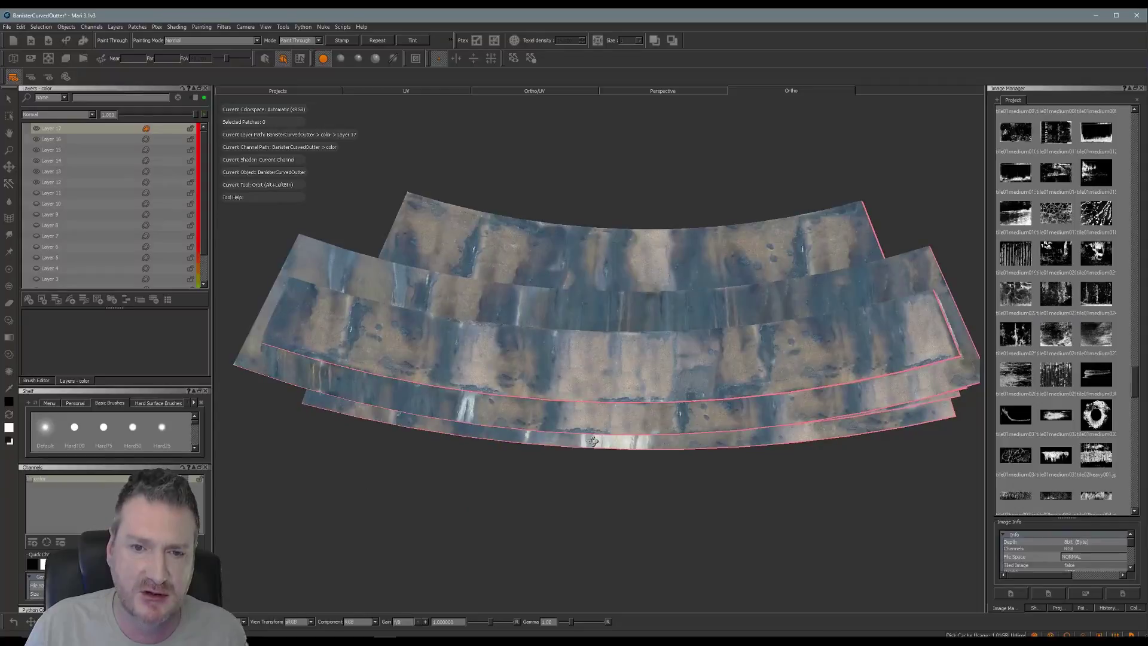
pyautogui.moveTo(593, 440)
pyautogui.mouseDown()
pyautogui.moveTo(617, 410)
pyautogui.moveTo(567, 391)
pyautogui.mouseUp()
pyautogui.press('t')
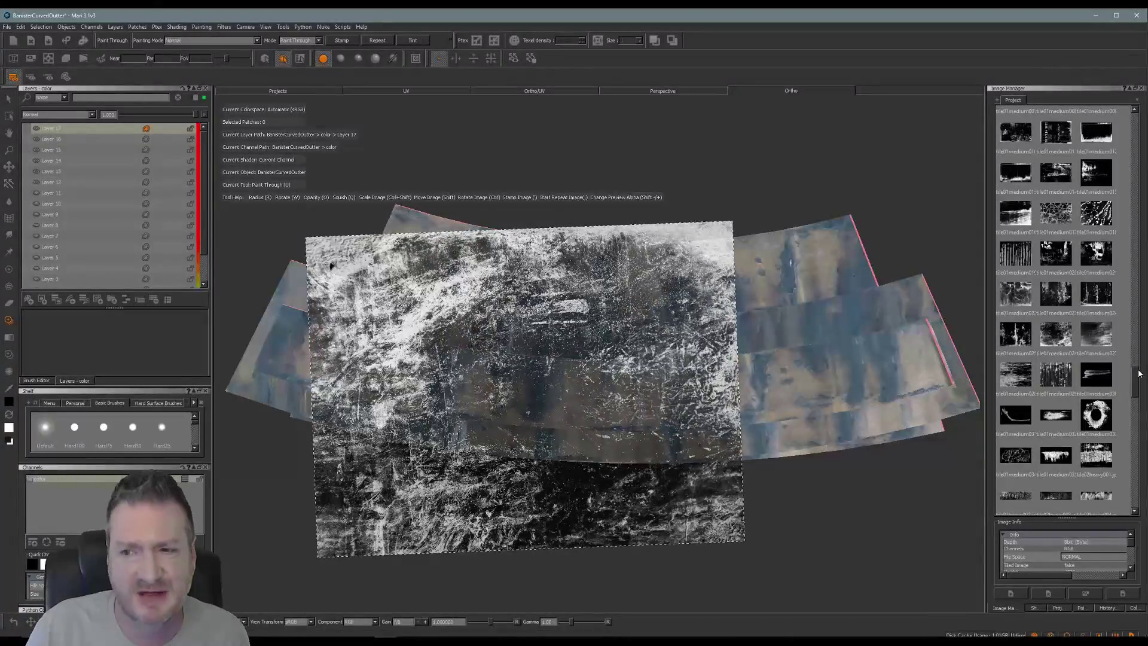
pyautogui.moveTo(1137, 379)
pyautogui.mouseDown()
pyautogui.moveTo(1143, 327)
pyautogui.moveTo(1146, 377)
pyautogui.mouseUp()
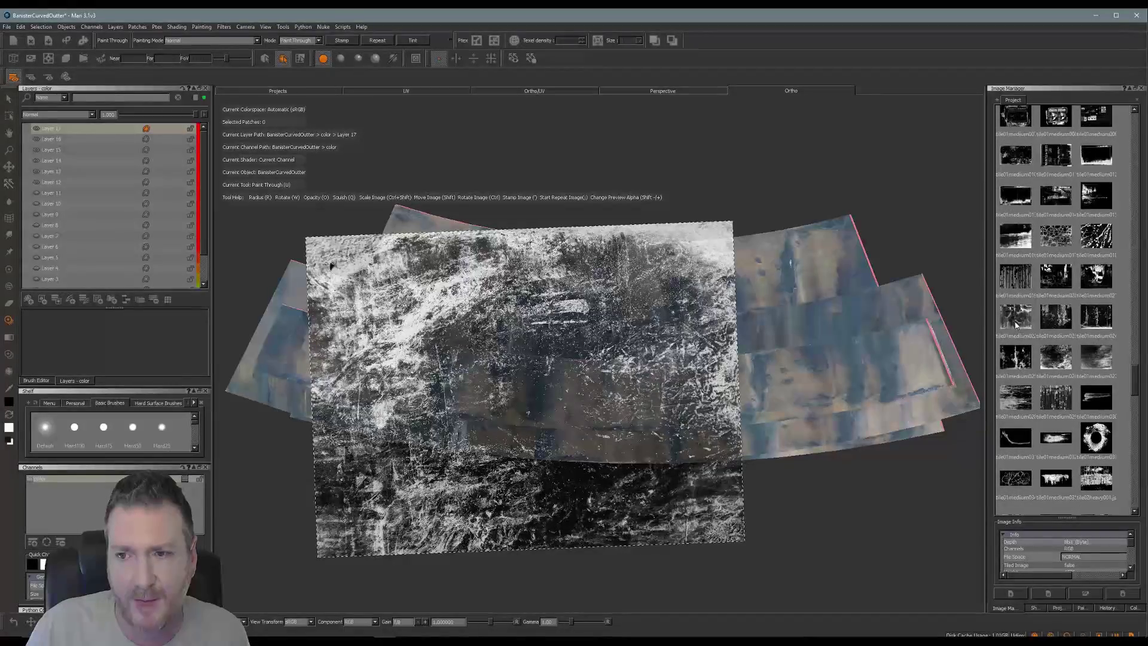
pyautogui.moveTo(1015, 324); pyautogui.dragTo(613, 374)
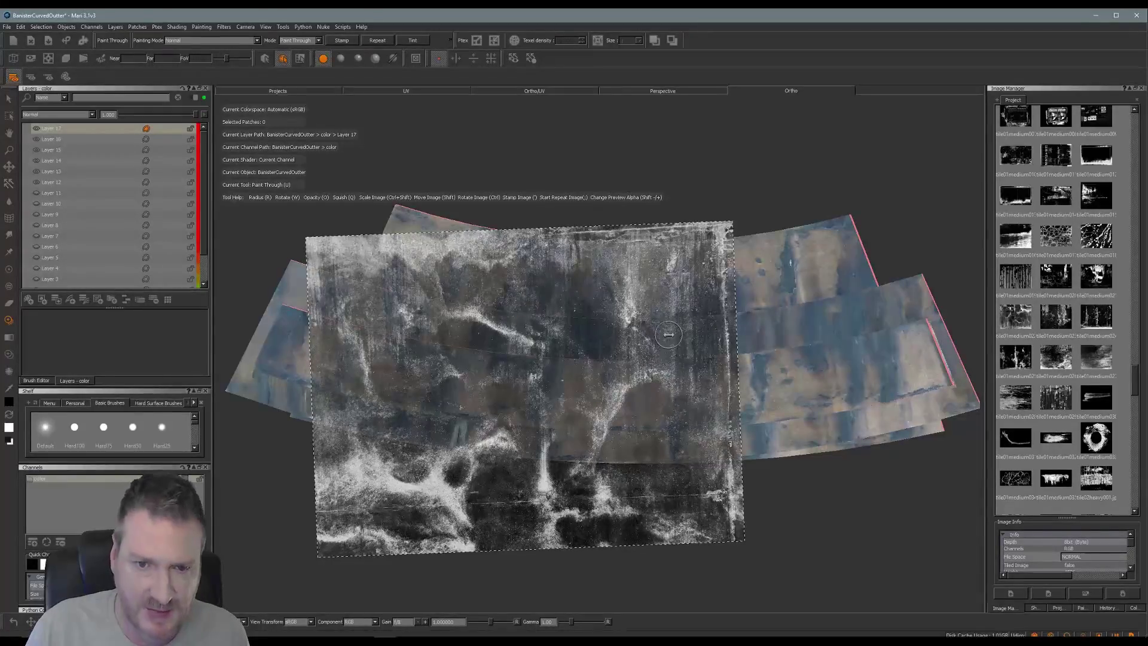
# - Rotate the mottled grunge image to follow the left half of the top surfaces and paint it through onto them
pyautogui.moveTo(669, 334)
pyautogui.keyDown('shift'); pyautogui.mouseDown()
pyautogui.moveTo(674, 344)
pyautogui.moveTo(598, 288)
pyautogui.moveTo(598, 359)
pyautogui.moveTo(573, 387)
pyautogui.mouseUp(); pyautogui.keyUp('shift')
pyautogui.moveTo(363, 141)
pyautogui.mouseDown()
pyautogui.moveTo(526, 236)
pyautogui.moveTo(302, 270)
pyautogui.moveTo(503, 260)
pyautogui.moveTo(251, 371)
pyautogui.moveTo(269, 335)
pyautogui.moveTo(311, 359)
pyautogui.moveTo(538, 389)
pyautogui.moveTo(358, 431)
pyautogui.moveTo(538, 317)
pyautogui.moveTo(526, 359)
pyautogui.moveTo(574, 287)
pyautogui.moveTo(682, 245)
pyautogui.mouseUp()
pyautogui.moveTo(658, 338)
pyautogui.mouseDown()
pyautogui.moveTo(598, 325)
pyautogui.moveTo(664, 287)
pyautogui.moveTo(418, 395)
pyautogui.moveTo(628, 441)
pyautogui.moveTo(425, 401)
pyautogui.moveTo(634, 365)
pyautogui.moveTo(645, 390)
pyautogui.mouseUp()
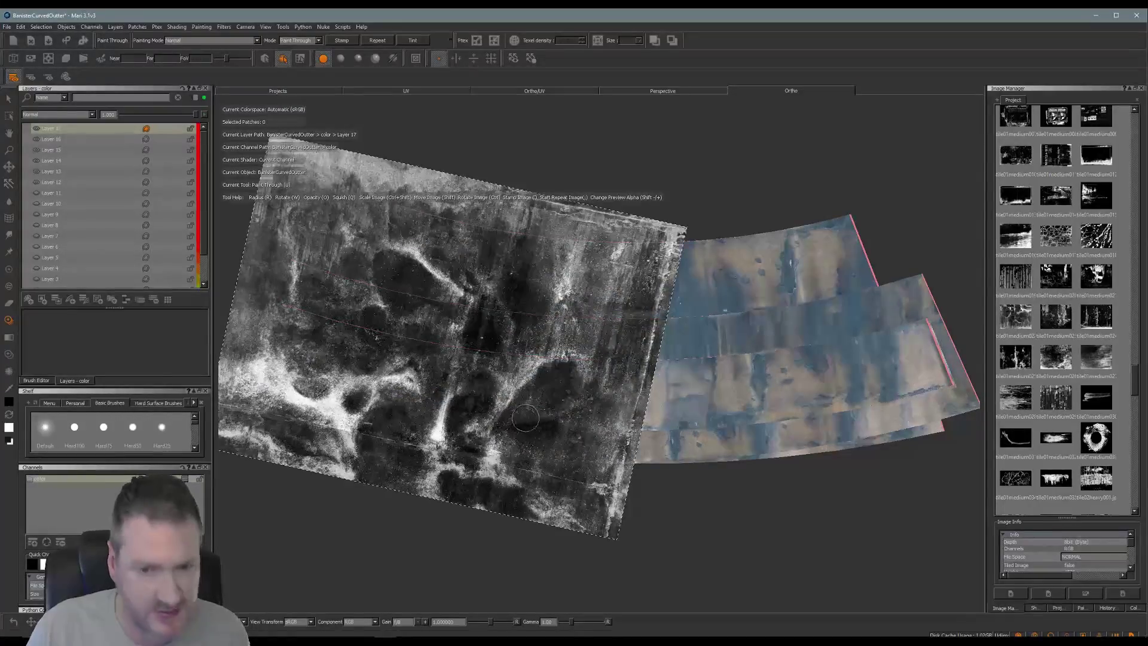
# - Move and align the grunge image over the right half of the top surfaces and paint it through up to the end edges
pyautogui.moveTo(572, 323)
pyautogui.keyDown('shift'); pyautogui.mouseDown()
pyautogui.moveTo(817, 399)
pyautogui.moveTo(874, 384)
pyautogui.moveTo(846, 382)
pyautogui.mouseUp(); pyautogui.keyUp('shift')
pyautogui.moveTo(709, 278)
pyautogui.mouseDown()
pyautogui.moveTo(700, 257)
pyautogui.moveTo(670, 251)
pyautogui.moveTo(699, 273)
pyautogui.moveTo(697, 307)
pyautogui.moveTo(718, 344)
pyautogui.moveTo(688, 374)
pyautogui.moveTo(646, 463)
pyautogui.moveTo(897, 436)
pyautogui.moveTo(789, 407)
pyautogui.moveTo(748, 424)
pyautogui.moveTo(700, 358)
pyautogui.moveTo(807, 287)
pyautogui.moveTo(789, 233)
pyautogui.mouseUp()
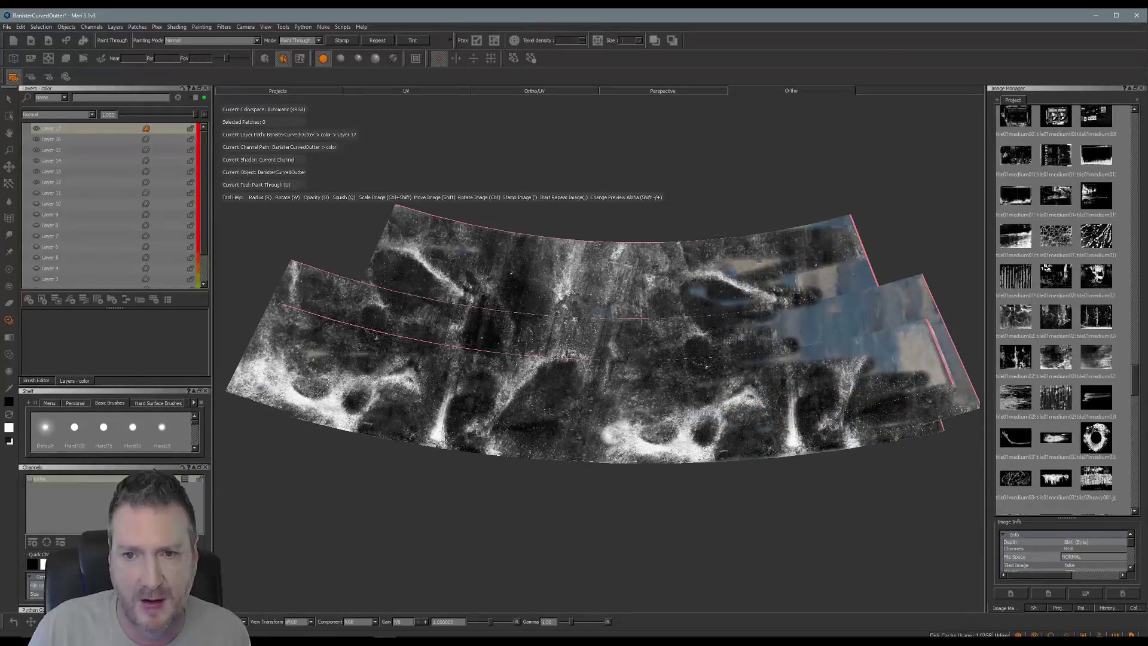
pyautogui.moveTo(741, 266)
pyautogui.mouseDown()
pyautogui.moveTo(790, 245)
pyautogui.moveTo(870, 275)
pyautogui.mouseUp()
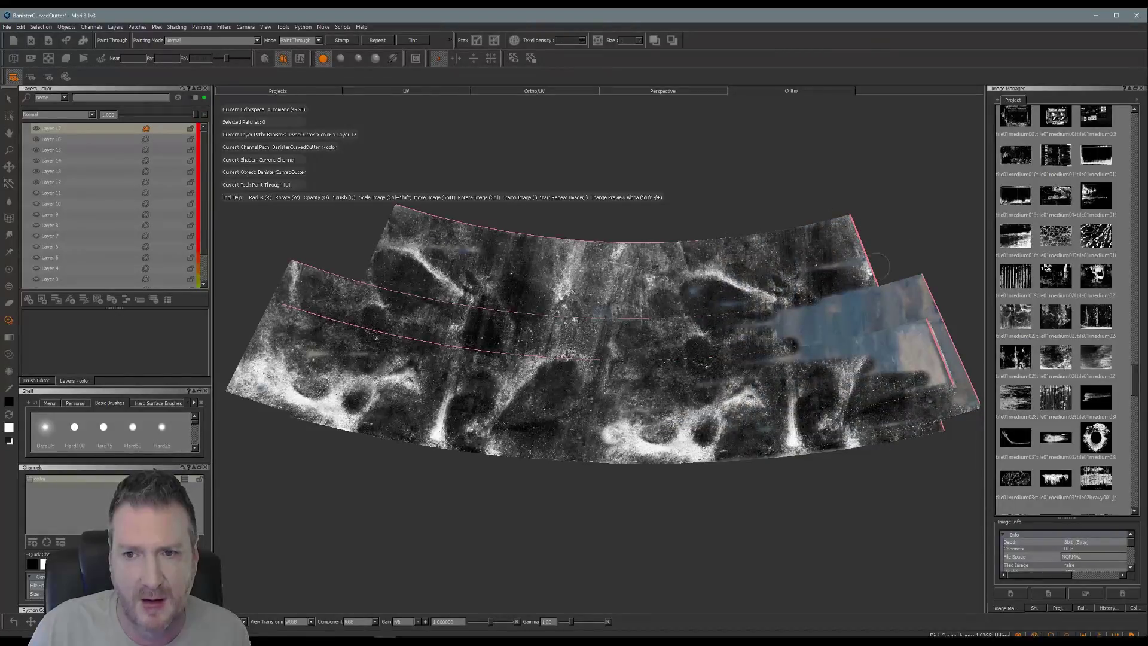
pyautogui.moveTo(772, 320)
pyautogui.mouseDown()
pyautogui.moveTo(849, 296)
pyautogui.moveTo(924, 293)
pyautogui.moveTo(885, 326)
pyautogui.moveTo(768, 332)
pyautogui.moveTo(930, 359)
pyautogui.moveTo(962, 394)
pyautogui.mouseUp()
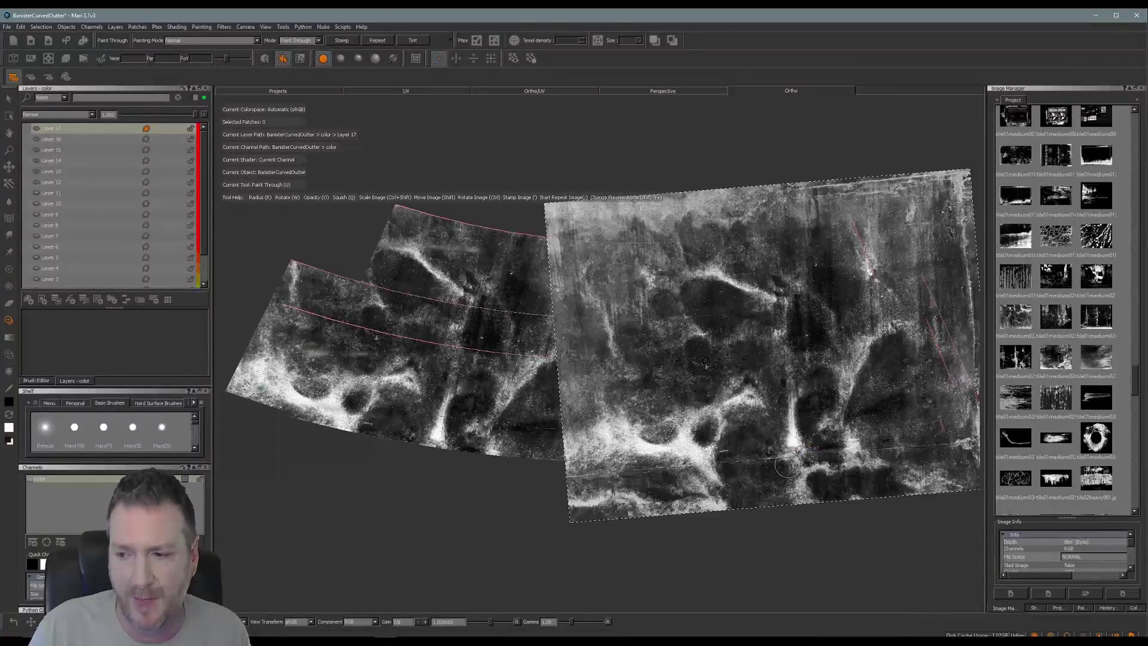
# - Move the grunge image clear of the banister so that the painted top surfaces are unobstructed
pyautogui.moveTo(629, 478)
pyautogui.keyDown('alt'); pyautogui.mouseDown()
pyautogui.moveTo(625, 438)
pyautogui.moveTo(632, 470)
pyautogui.mouseUp(); pyautogui.keyUp('alt')
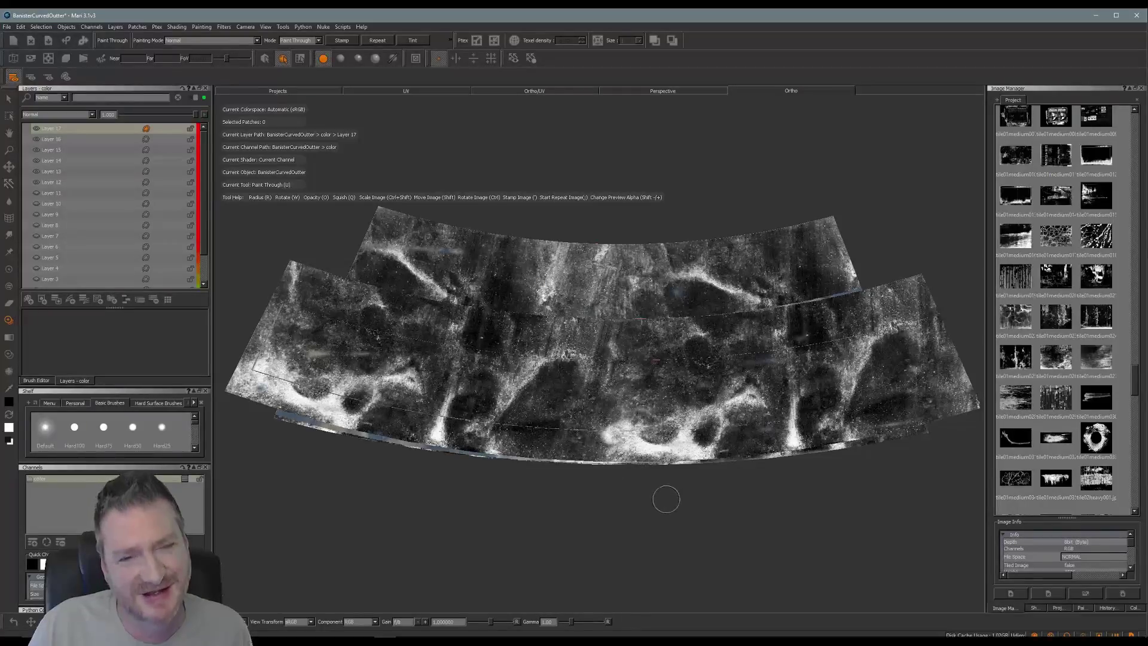
pyautogui.keyDown('alt'); pyautogui.moveTo(674, 505); pyautogui.dragTo(650, 505); pyautogui.keyUp('alt')
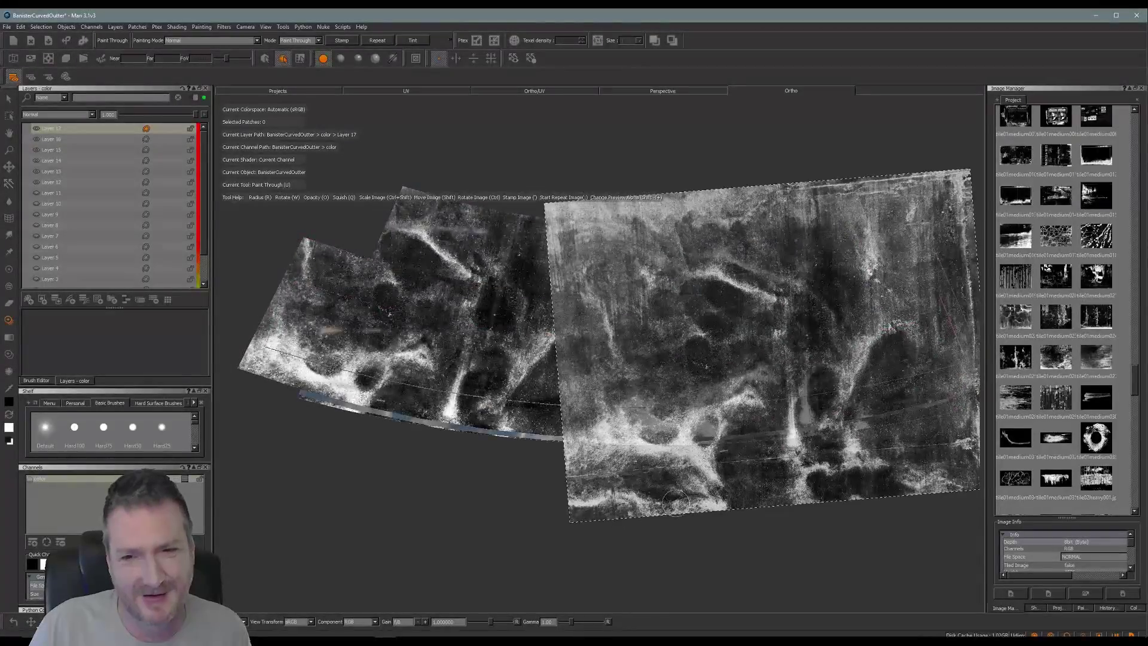
pyautogui.moveTo(800, 400)
pyautogui.keyDown('shift'); pyautogui.mouseDown()
pyautogui.moveTo(708, 364)
pyautogui.moveTo(646, 389)
pyautogui.moveTo(584, 383)
pyautogui.moveTo(583, 359)
pyautogui.mouseUp(); pyautogui.keyUp('shift')
pyautogui.press('u')
pyautogui.keyDown('shift'); pyautogui.moveTo(669, 374); pyautogui.dragTo(700, 592); pyautogui.keyUp('shift')
# - Try the Darken blend mode on Layer 17
pyautogui.click(91, 114)
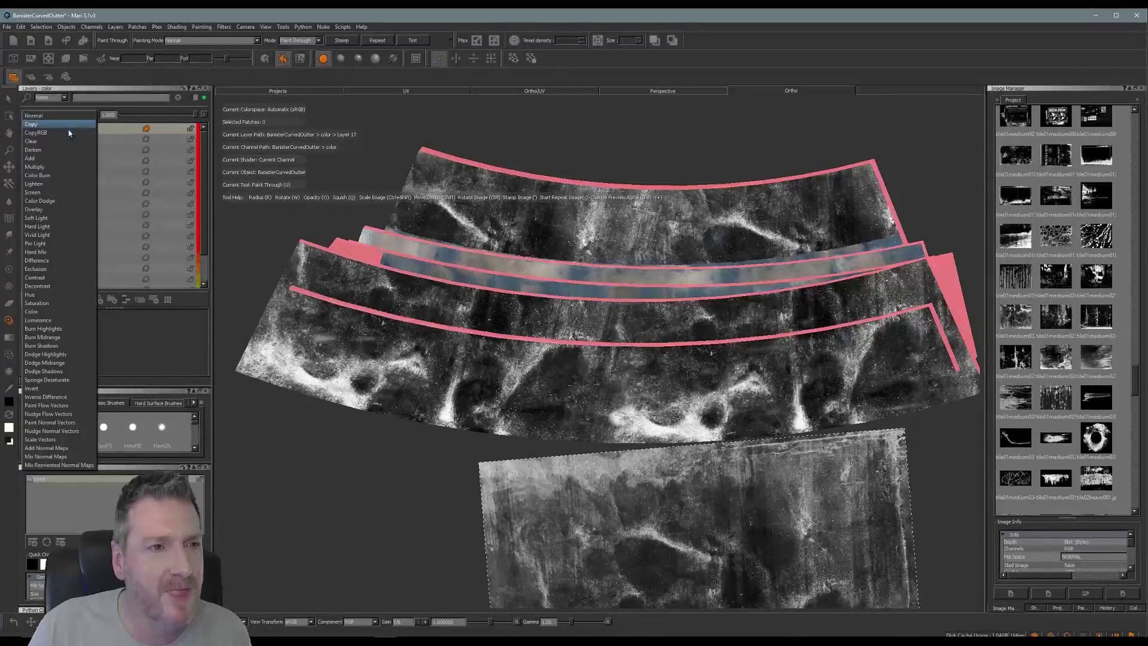
pyautogui.press('Escape')
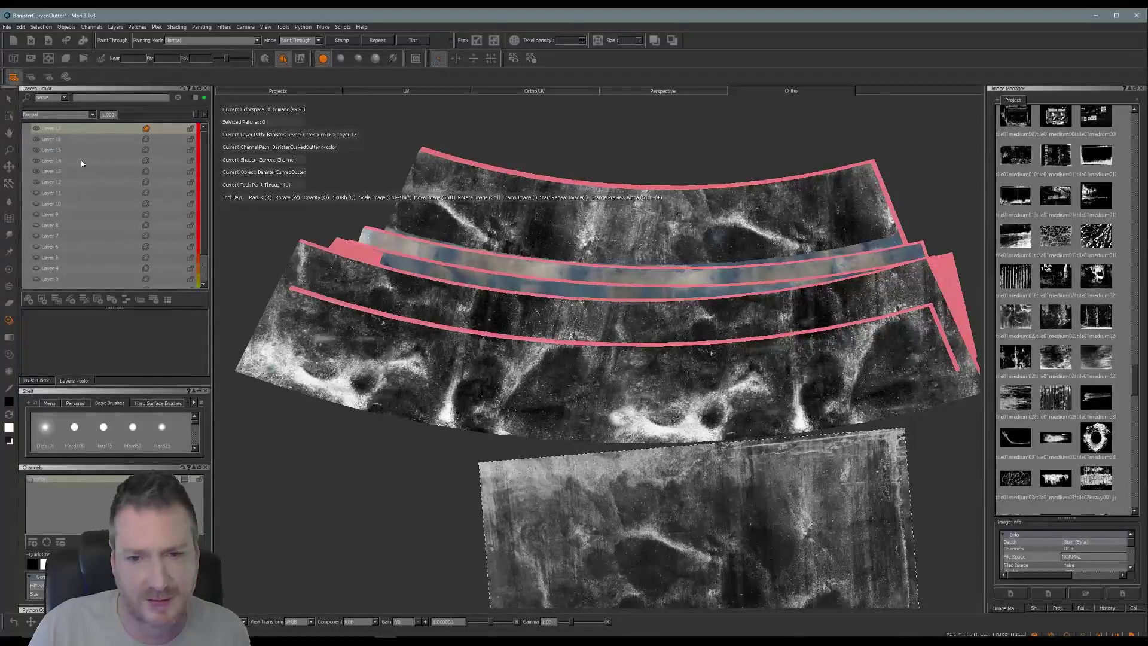
pyautogui.press('d')
# - Set Layer 17's blend mode to Multiply and lower its opacity to about 0.25
pyautogui.click(92, 116)
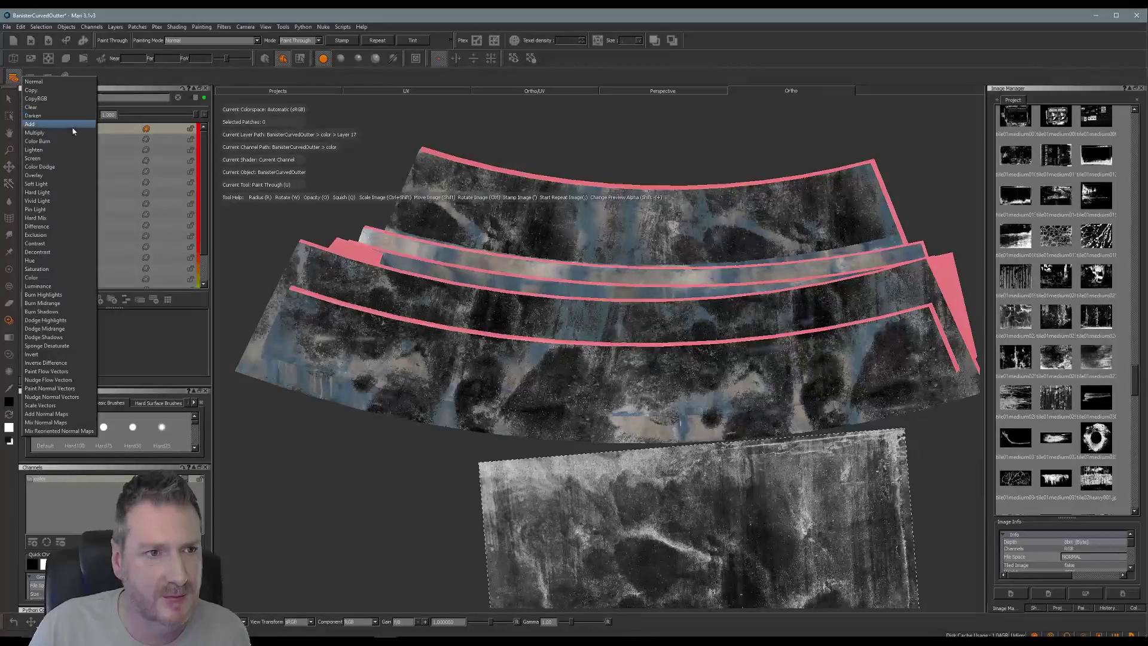
pyautogui.press('Escape')
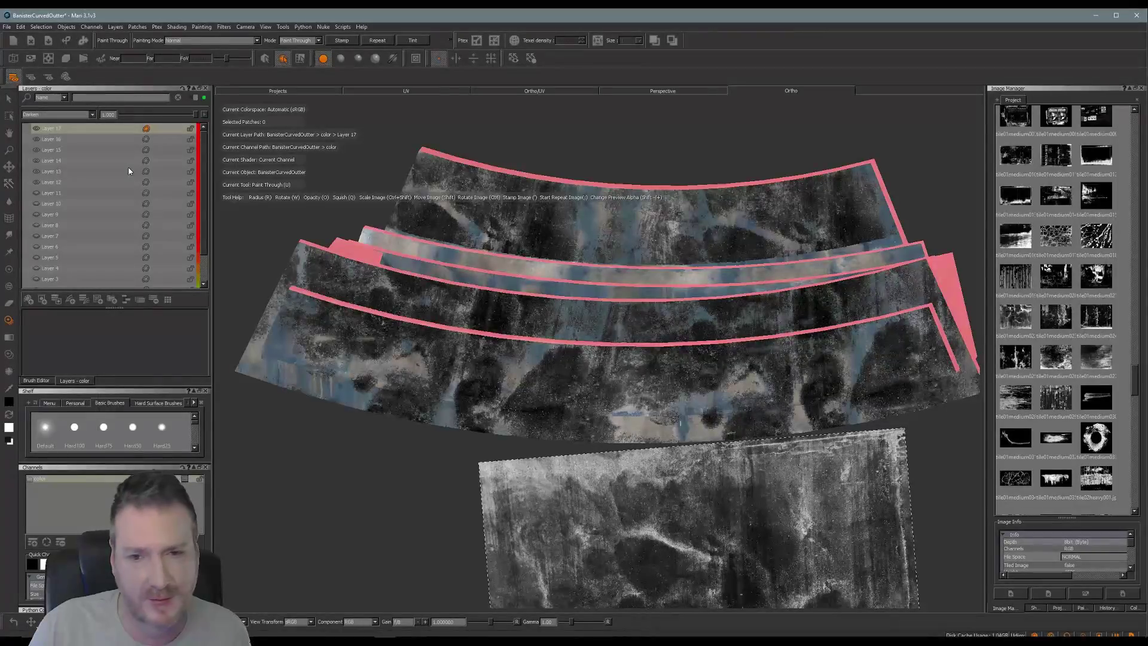
pyautogui.press('m')
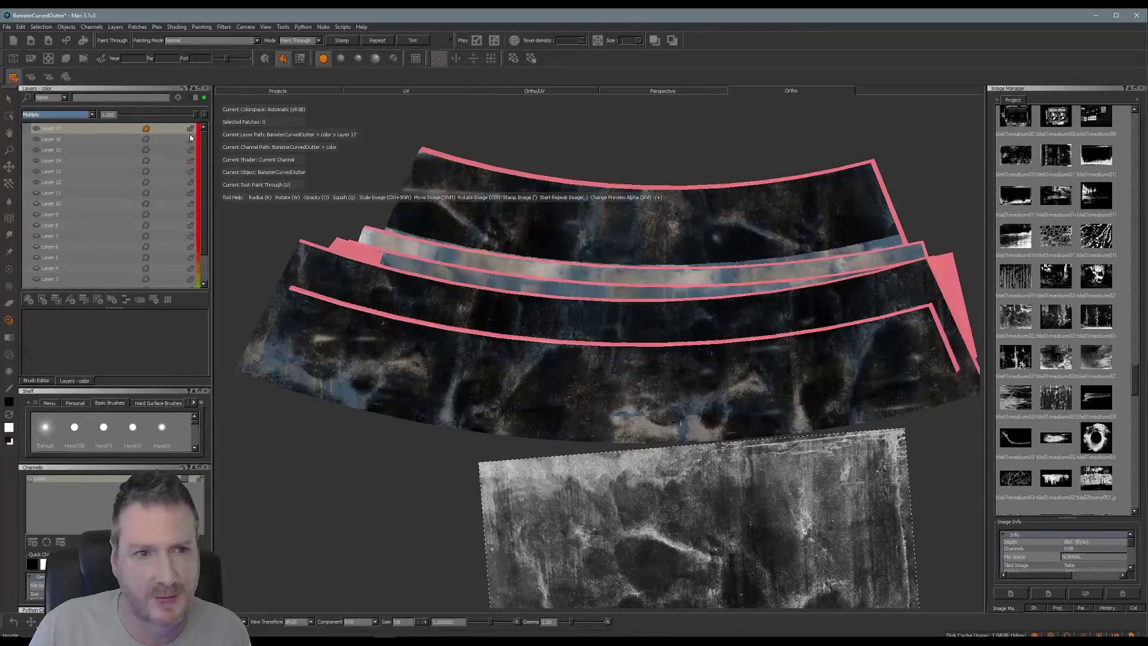
pyautogui.moveTo(191, 117); pyautogui.dragTo(139, 125)
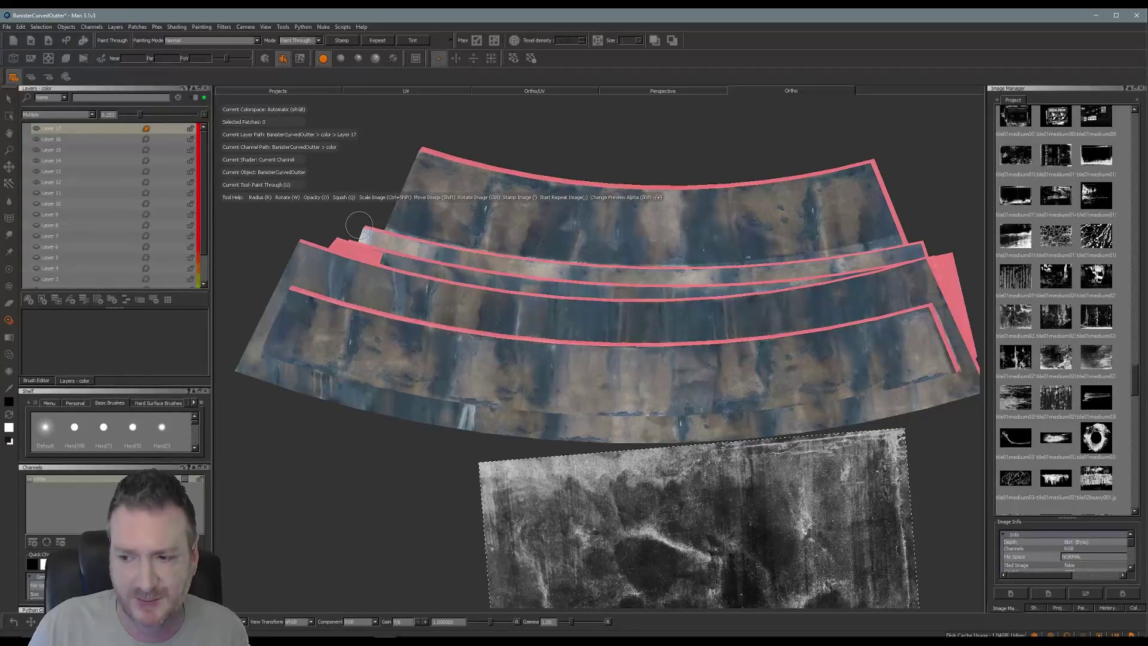
# - Add a new layer above Layer 17 and position the grunge image over the left pillar at the banister's front
pyautogui.click(34, 302)
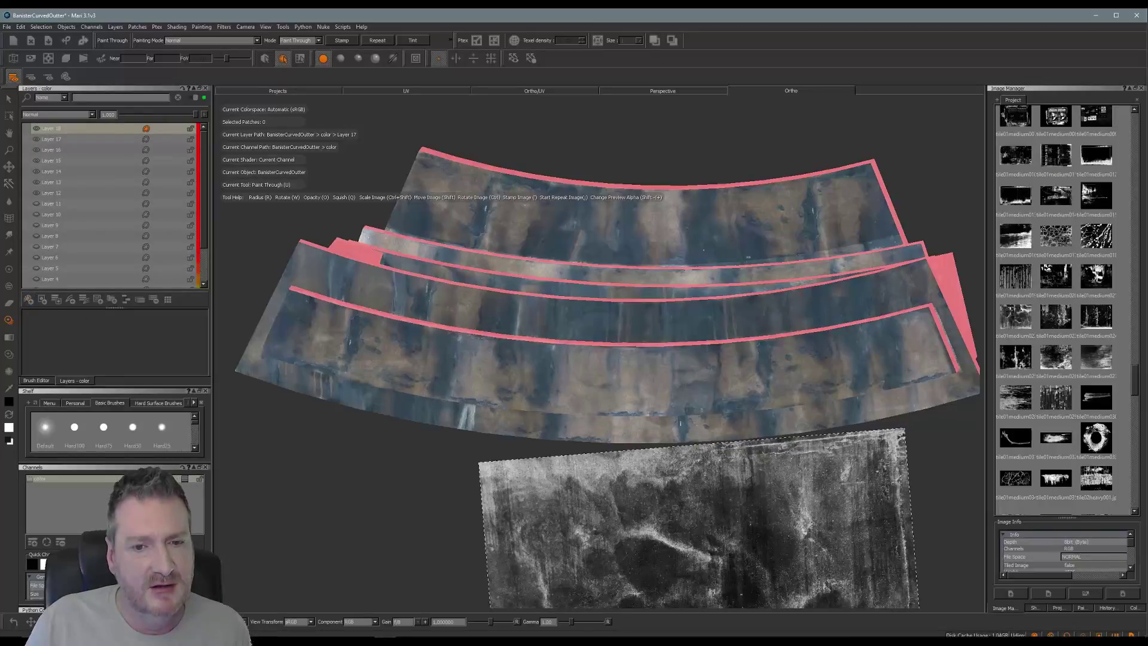
pyautogui.moveTo(595, 343)
pyautogui.keyDown('alt'); pyautogui.mouseDown()
pyautogui.moveTo(529, 349)
pyautogui.moveTo(531, 318)
pyautogui.moveTo(544, 361)
pyautogui.moveTo(520, 400)
pyautogui.moveTo(429, 333)
pyautogui.moveTo(536, 407)
pyautogui.mouseUp(); pyautogui.keyUp('alt')
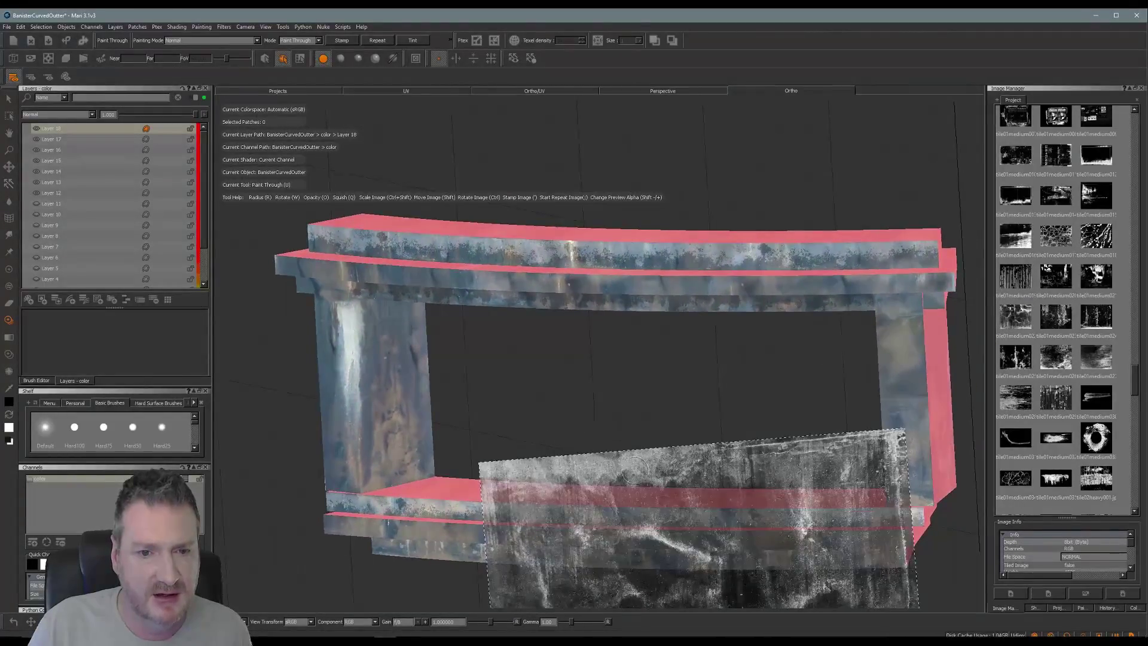
pyautogui.moveTo(635, 470)
pyautogui.keyDown('shift'); pyautogui.mouseDown()
pyautogui.moveTo(608, 377)
pyautogui.moveTo(549, 423)
pyautogui.mouseUp(); pyautogui.keyUp('shift')
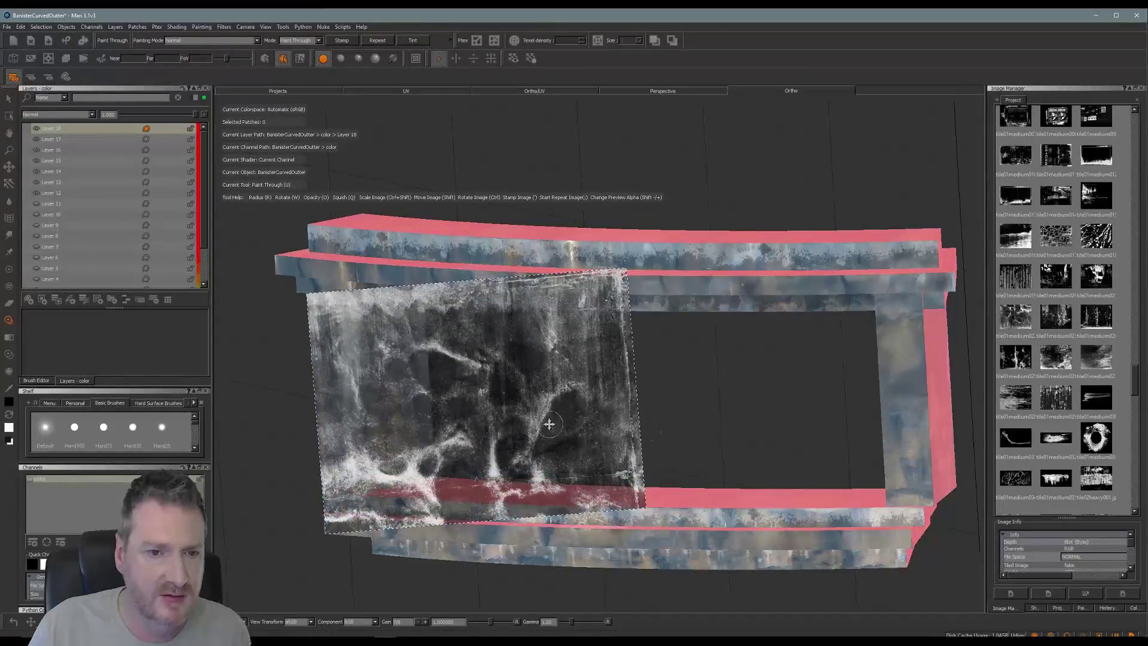
# - Set the new layer's blend mode to Multiply and lower its opacity to about half
pyautogui.click(93, 116)
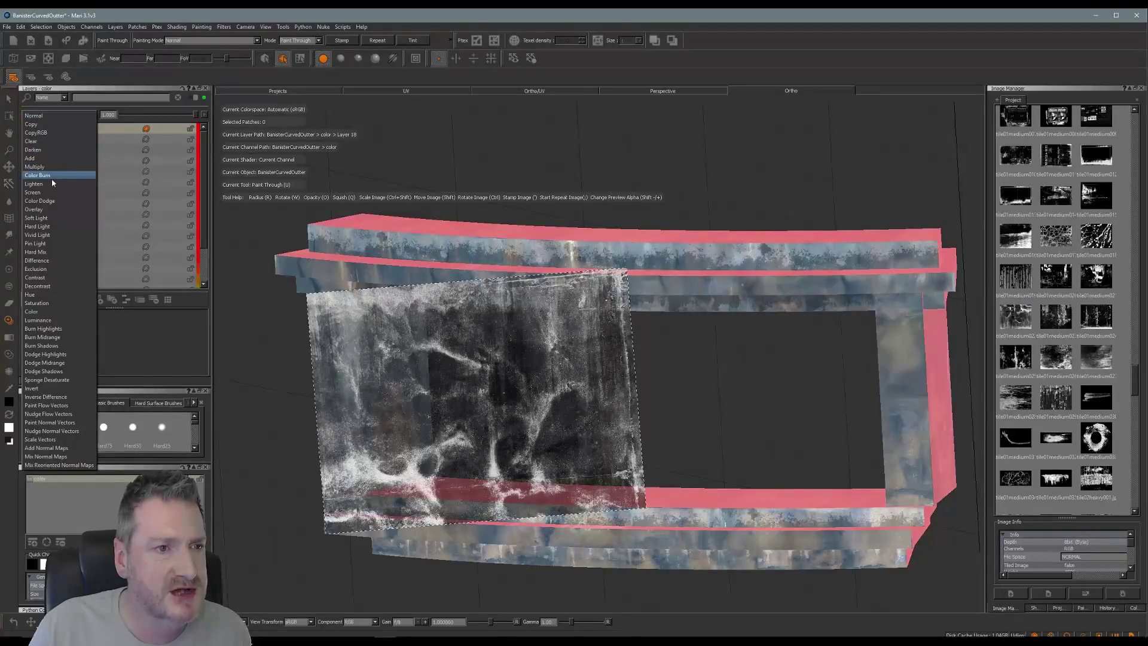
pyautogui.click(192, 115)
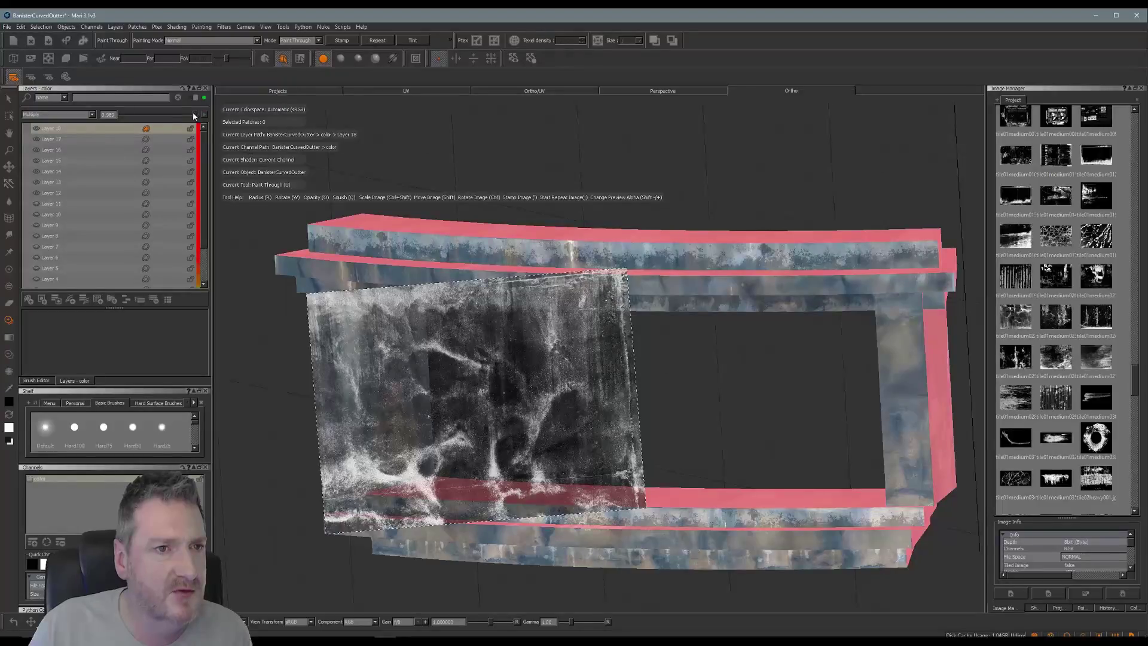
pyautogui.moveTo(160, 118); pyautogui.dragTo(157, 115)
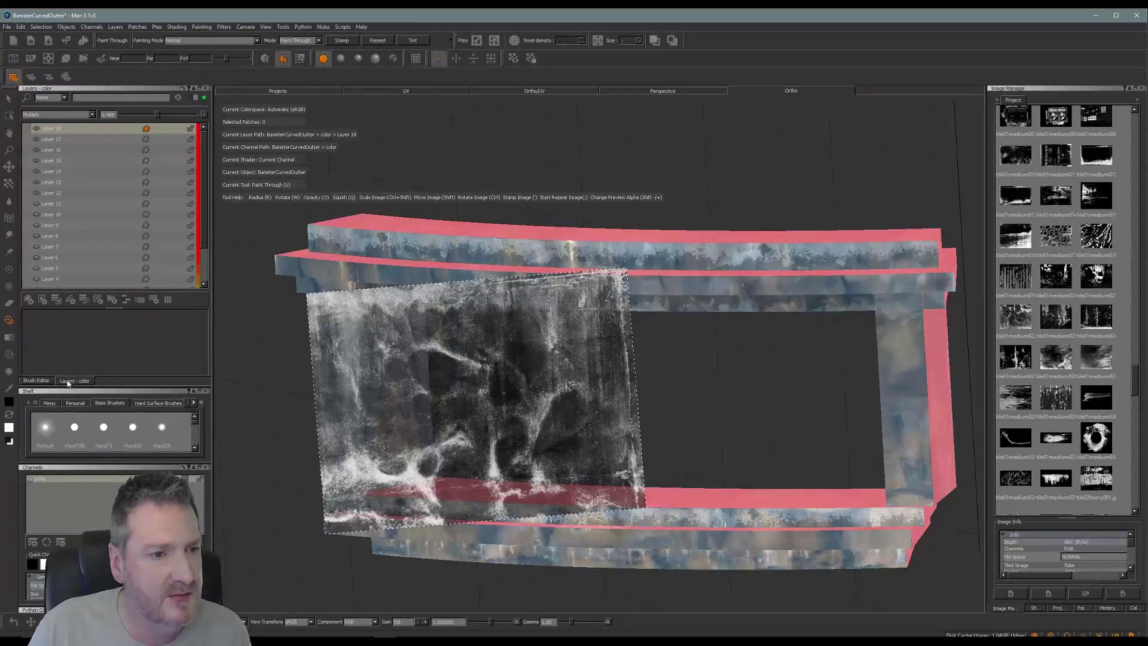
# - Enlarge the brush radius and paint the grunge image through onto the left pillar
pyautogui.click(37, 380)
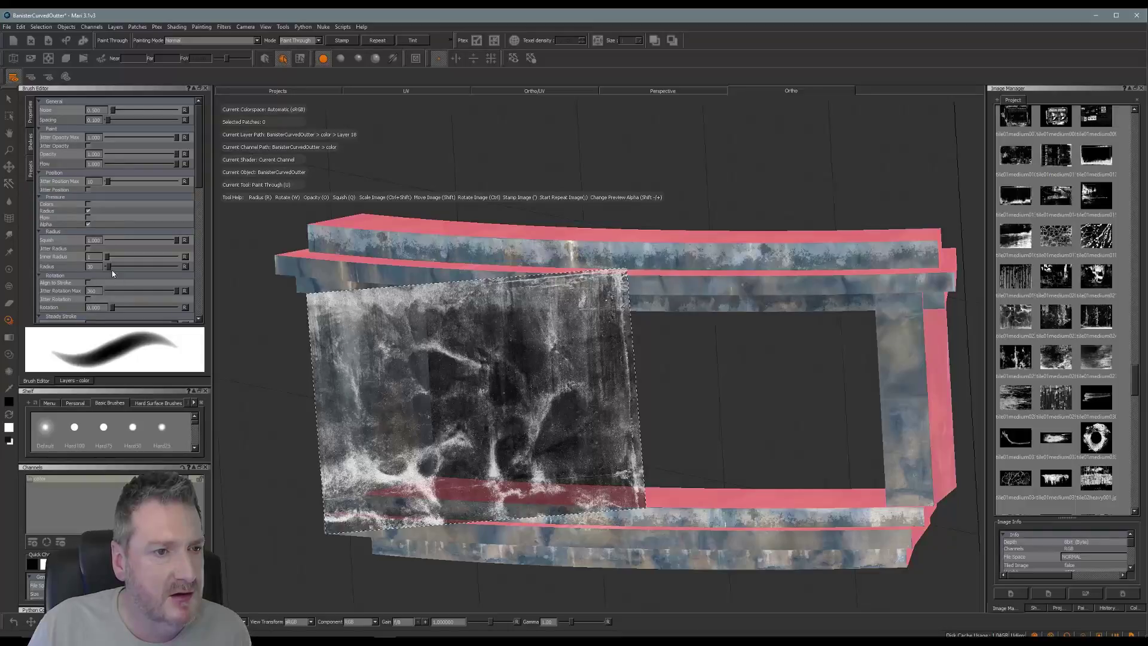
pyautogui.moveTo(109, 266); pyautogui.dragTo(112, 267)
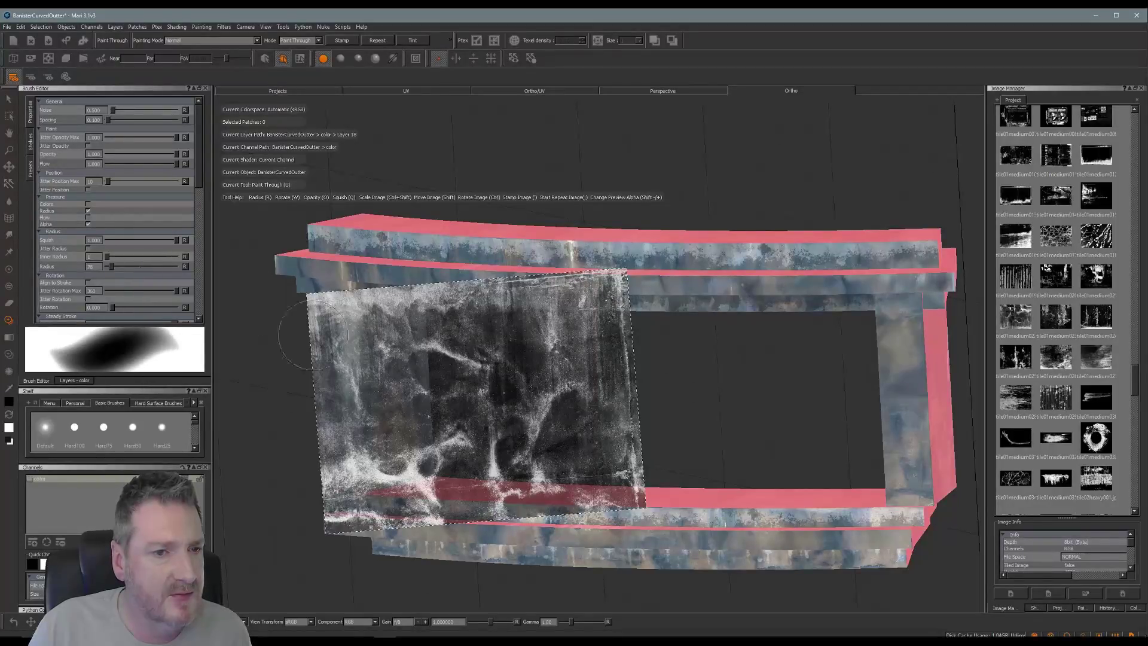
pyautogui.click(75, 381)
pyautogui.moveTo(377, 393)
pyautogui.mouseDown()
pyautogui.moveTo(341, 334)
pyautogui.moveTo(345, 464)
pyautogui.mouseUp()
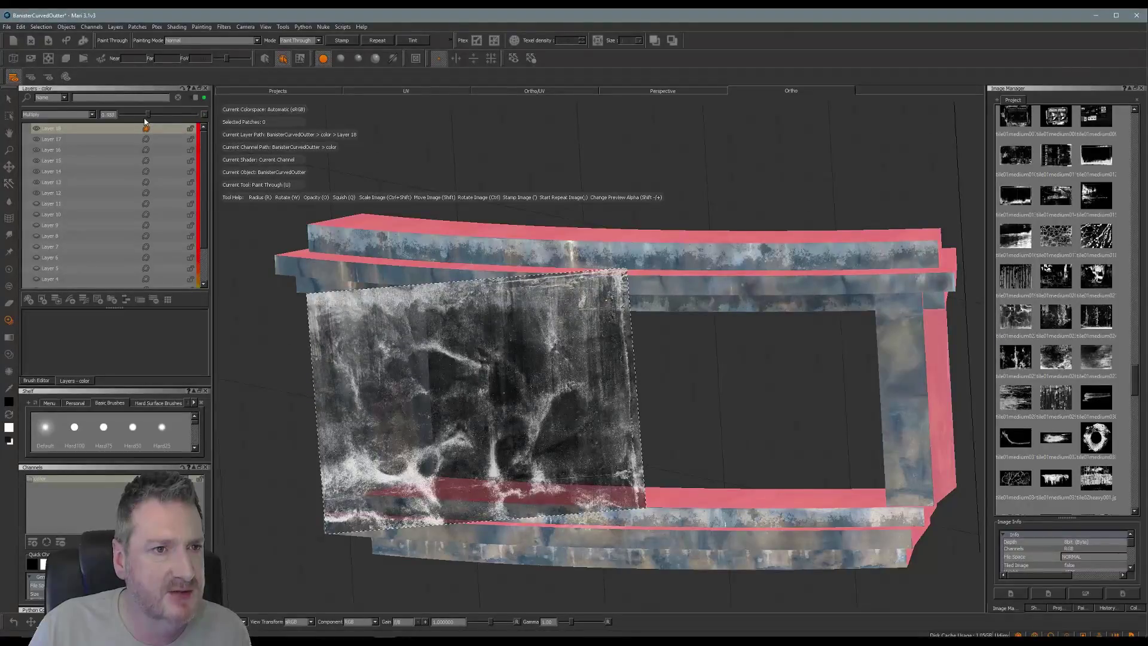
# - Move the grunge image over the right pillar and lower the layer's opacity to about 0.28
pyautogui.keyDown('shift'); pyautogui.moveTo(464, 375); pyautogui.dragTo(771, 377); pyautogui.keyUp('shift')
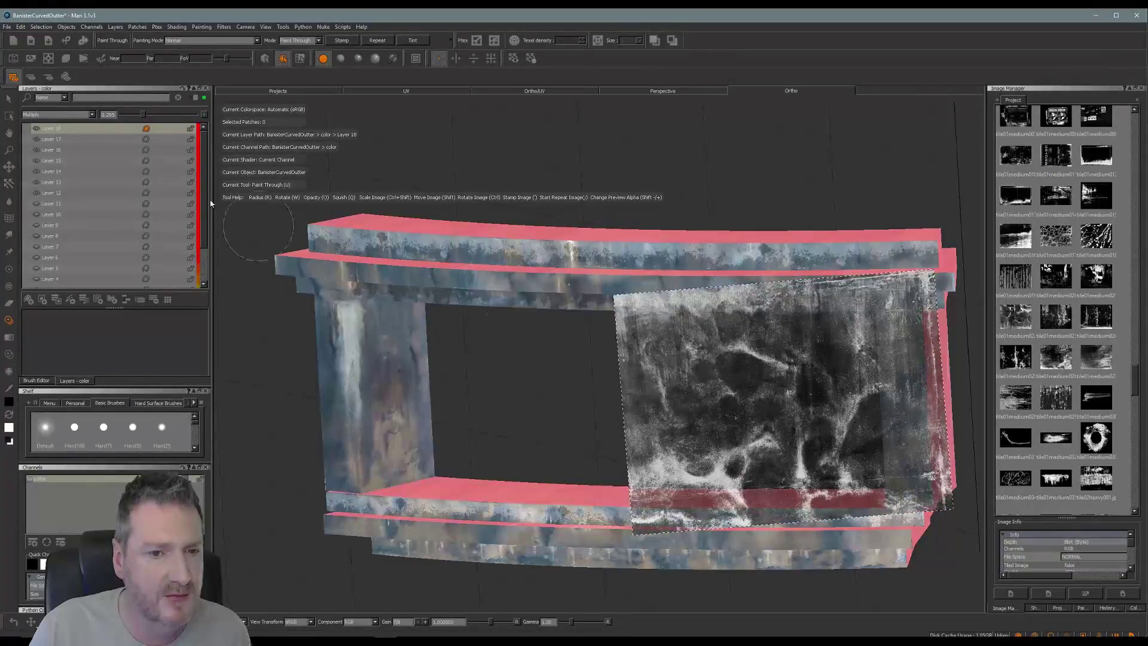
pyautogui.moveTo(146, 116); pyautogui.dragTo(136, 122)
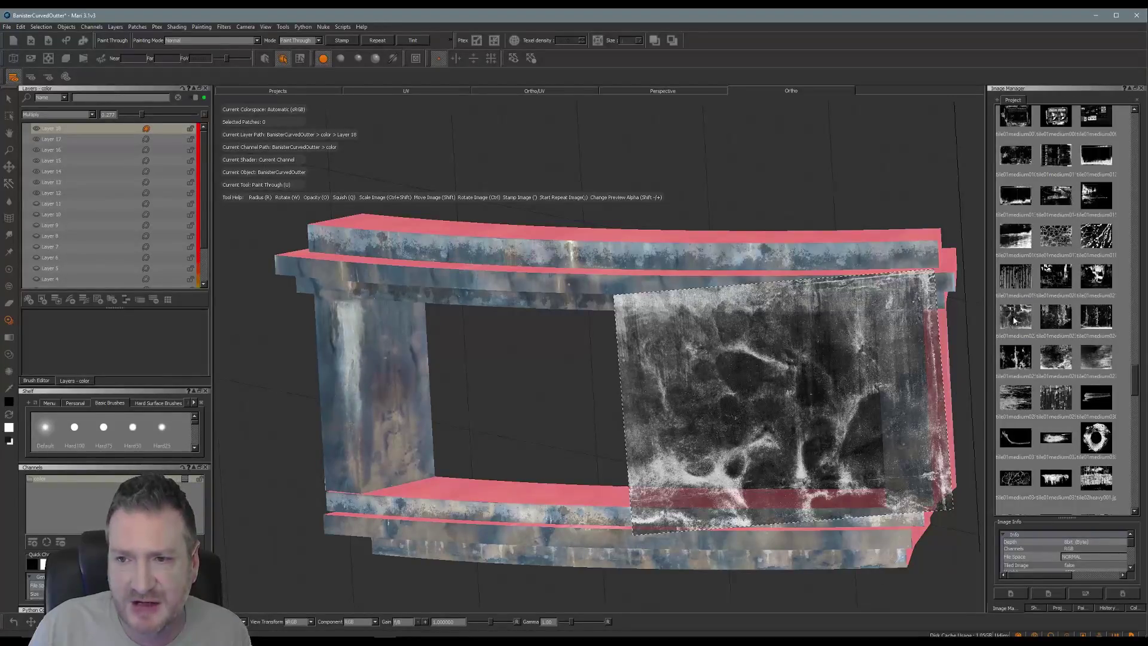
# - Load a higher-contrast black image with white speckles and blotches from the project's images for painting through
pyautogui.moveTo(1018, 318); pyautogui.dragTo(1010, 323)
pyautogui.moveTo(1137, 386); pyautogui.dragTo(1136, 288)
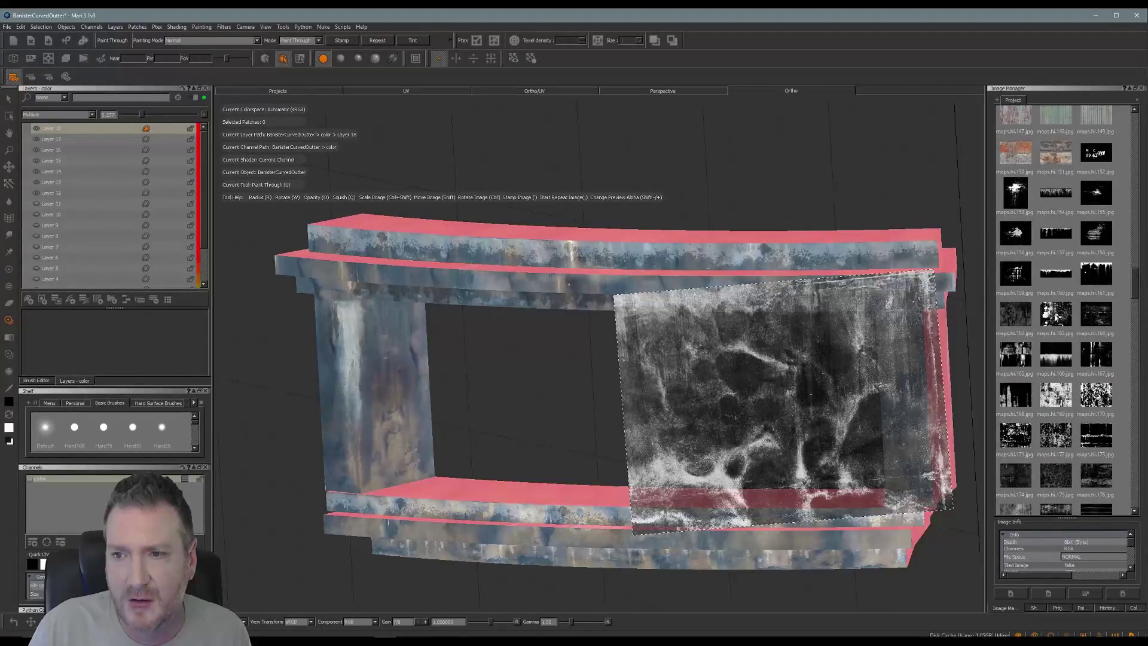
pyautogui.moveTo(1056, 313); pyautogui.dragTo(736, 366)
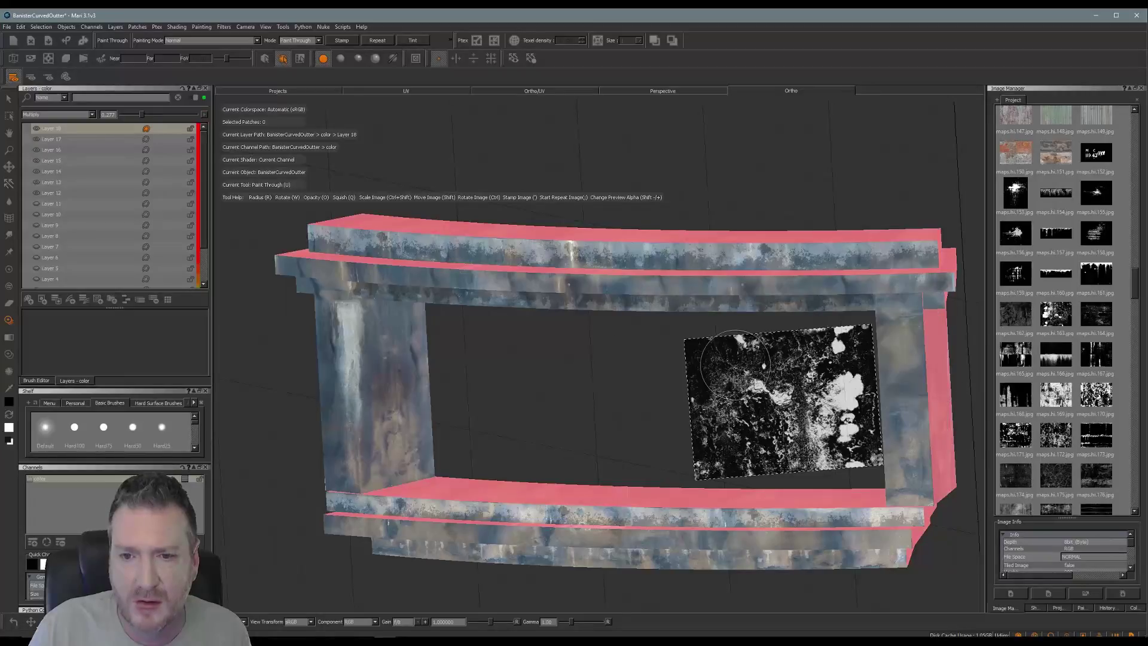
# - Enlarge the speckled grunge image, align it over the left pillar and upper rails, and paint it through
pyautogui.keyDown('ctrl'); pyautogui.keyDown('shift'); pyautogui.moveTo(804, 413); pyautogui.dragTo(978, 514); pyautogui.keyUp('shift'); pyautogui.keyUp('ctrl')
pyautogui.keyDown('shift'); pyautogui.moveTo(978, 445); pyautogui.dragTo(794, 442); pyautogui.keyUp('shift')
pyautogui.moveTo(563, 441)
pyautogui.keyDown('shift'); pyautogui.mouseDown()
pyautogui.moveTo(503, 430)
pyautogui.moveTo(590, 469)
pyautogui.moveTo(510, 376)
pyautogui.mouseUp(); pyautogui.keyUp('shift')
pyautogui.moveTo(427, 307)
pyautogui.mouseDown()
pyautogui.moveTo(305, 268)
pyautogui.moveTo(305, 248)
pyautogui.moveTo(338, 257)
pyautogui.moveTo(304, 264)
pyautogui.moveTo(308, 229)
pyautogui.mouseUp()
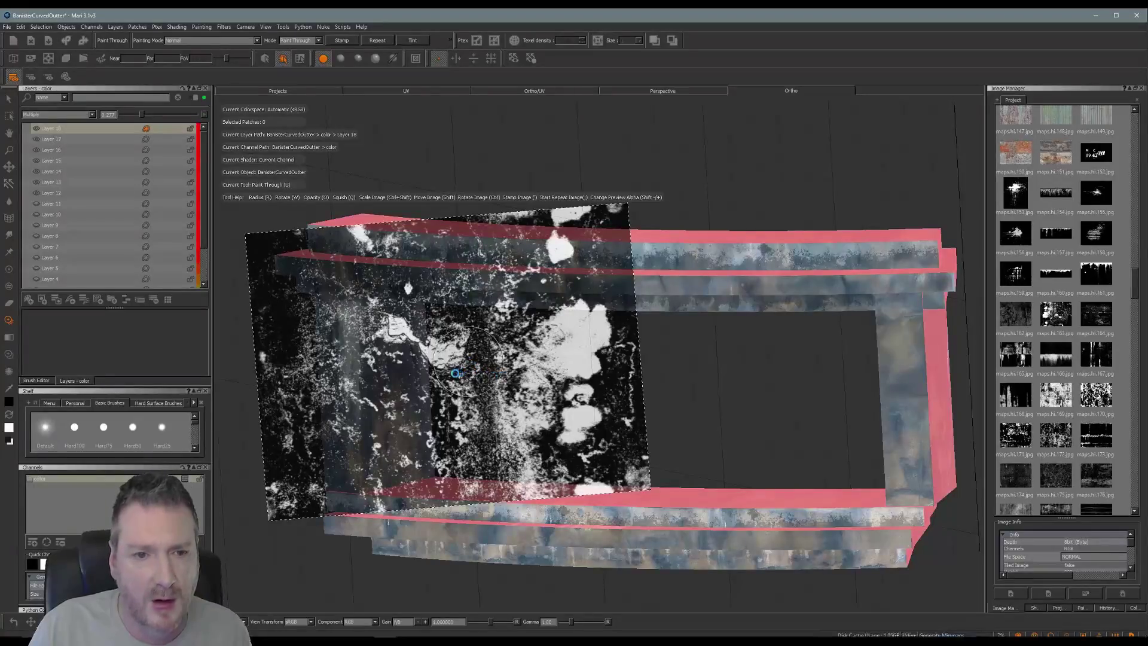
# - Examine the grunge blending on the banister's pillars, rails and end faces from several angles
pyautogui.moveTo(455, 373)
pyautogui.keyDown('alt'); pyautogui.mouseDown()
pyautogui.moveTo(486, 389)
pyautogui.moveTo(545, 358)
pyautogui.moveTo(646, 357)
pyautogui.mouseUp(); pyautogui.keyUp('alt')
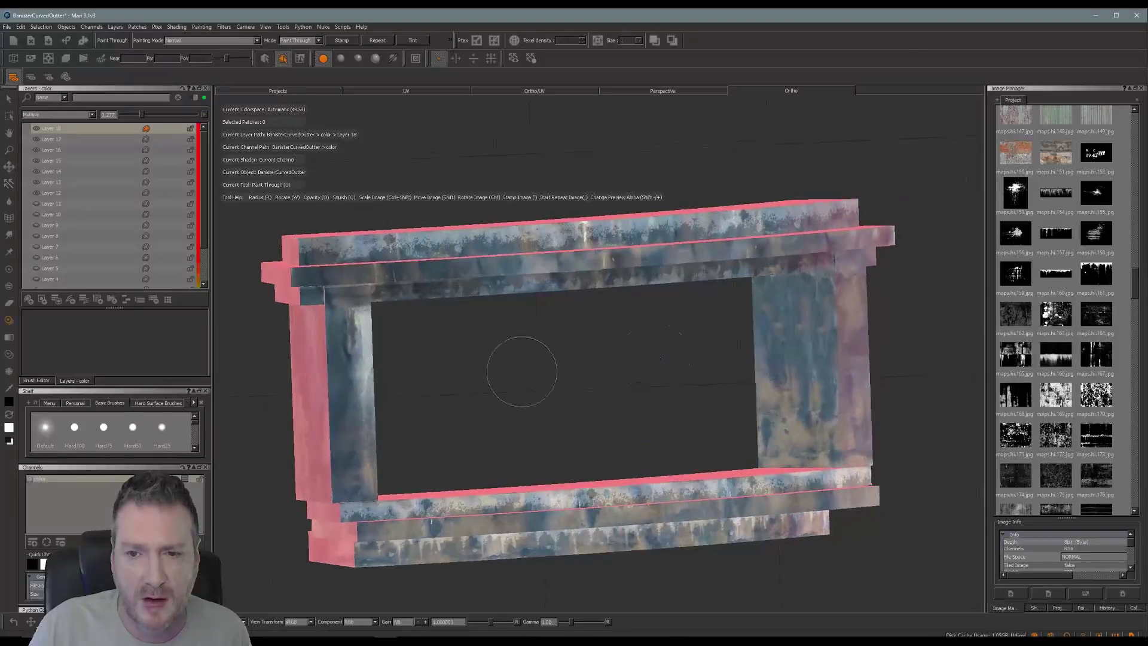
pyautogui.moveTo(522, 371)
pyautogui.keyDown('alt'); pyautogui.mouseDown()
pyautogui.moveTo(592, 397)
pyautogui.moveTo(556, 400)
pyautogui.moveTo(560, 416)
pyautogui.moveTo(528, 379)
pyautogui.moveTo(508, 376)
pyautogui.moveTo(515, 364)
pyautogui.moveTo(771, 488)
pyautogui.mouseUp(); pyautogui.keyUp('alt')
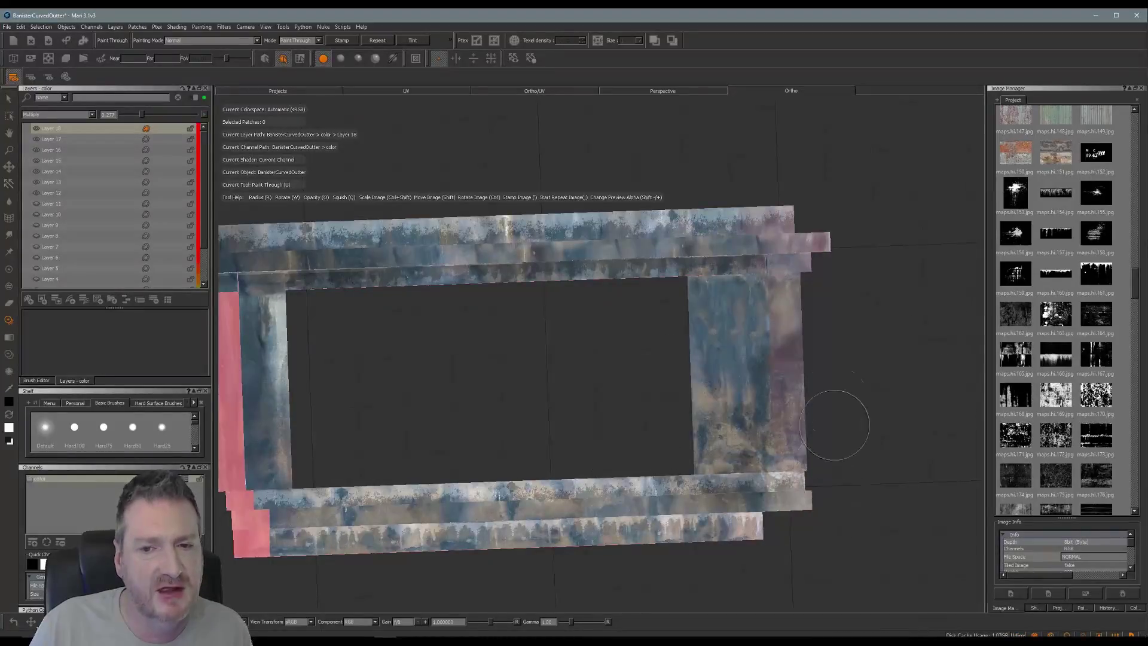
pyautogui.moveTo(605, 392)
pyautogui.keyDown('alt'); pyautogui.mouseDown()
pyautogui.moveTo(521, 389)
pyautogui.moveTo(533, 372)
pyautogui.moveTo(543, 405)
pyautogui.moveTo(546, 377)
pyautogui.moveTo(614, 368)
pyautogui.moveTo(604, 356)
pyautogui.mouseUp(); pyautogui.keyUp('alt')
pyautogui.moveTo(649, 273)
pyautogui.keyDown('alt'); pyautogui.mouseDown()
pyautogui.moveTo(715, 379)
pyautogui.moveTo(581, 382)
pyautogui.moveTo(875, 352)
pyautogui.moveTo(561, 380)
pyautogui.moveTo(530, 353)
pyautogui.moveTo(469, 347)
pyautogui.moveTo(469, 359)
pyautogui.moveTo(539, 368)
pyautogui.moveTo(526, 366)
pyautogui.mouseUp(); pyautogui.keyUp('alt')
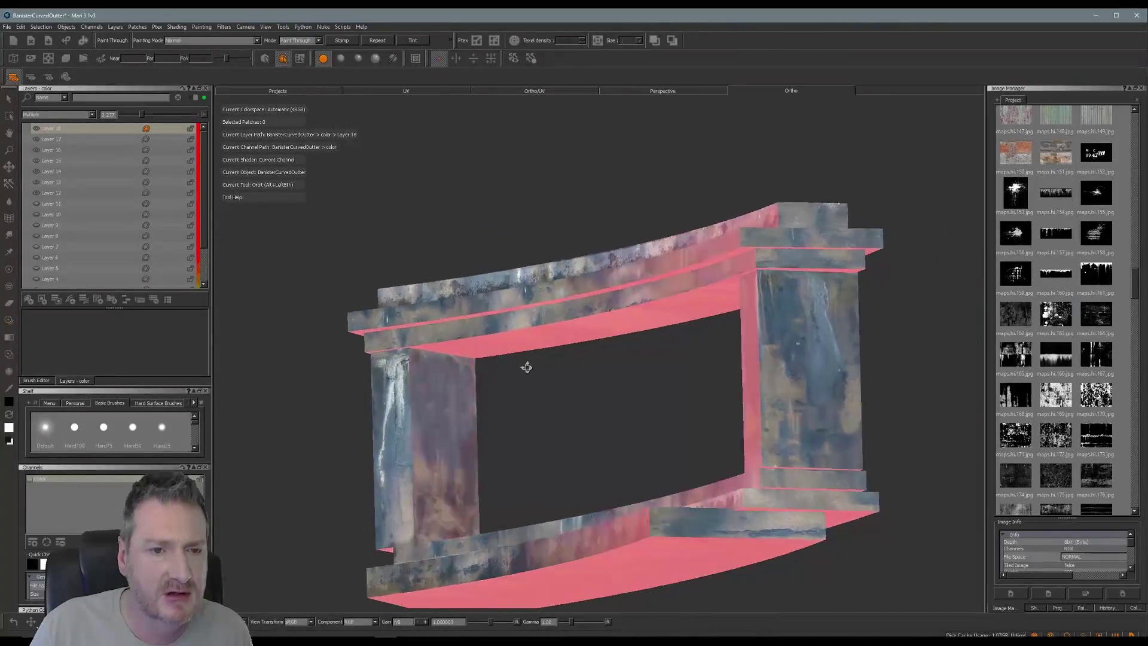
pyautogui.press('u')
pyautogui.keyDown('alt'); pyautogui.moveTo(572, 404); pyautogui.dragTo(505, 389); pyautogui.keyUp('alt')
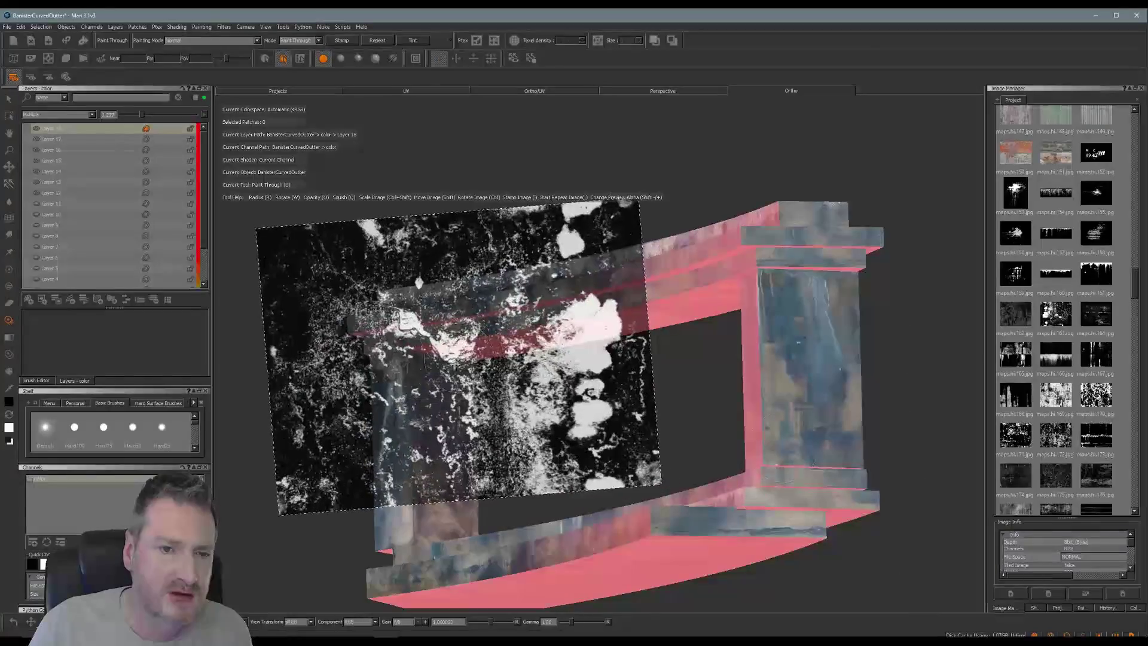
pyautogui.press('Escape')
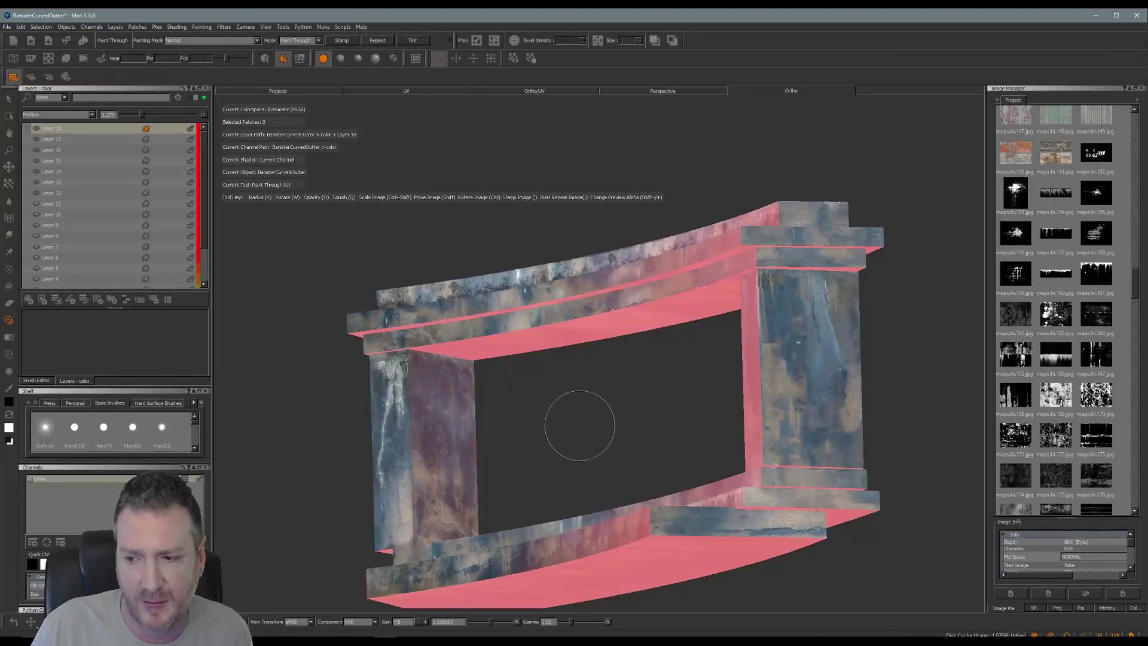
# - Return to the front of the banister and move the grunge image down, clear of the upper rails
pyautogui.moveTo(575, 422)
pyautogui.keyDown('alt'); pyautogui.mouseDown()
pyautogui.moveTo(671, 423)
pyautogui.moveTo(753, 441)
pyautogui.moveTo(654, 415)
pyautogui.moveTo(769, 399)
pyautogui.moveTo(733, 415)
pyautogui.moveTo(646, 410)
pyautogui.moveTo(670, 425)
pyautogui.moveTo(648, 402)
pyautogui.mouseUp(); pyautogui.keyUp('alt')
pyautogui.press('u')
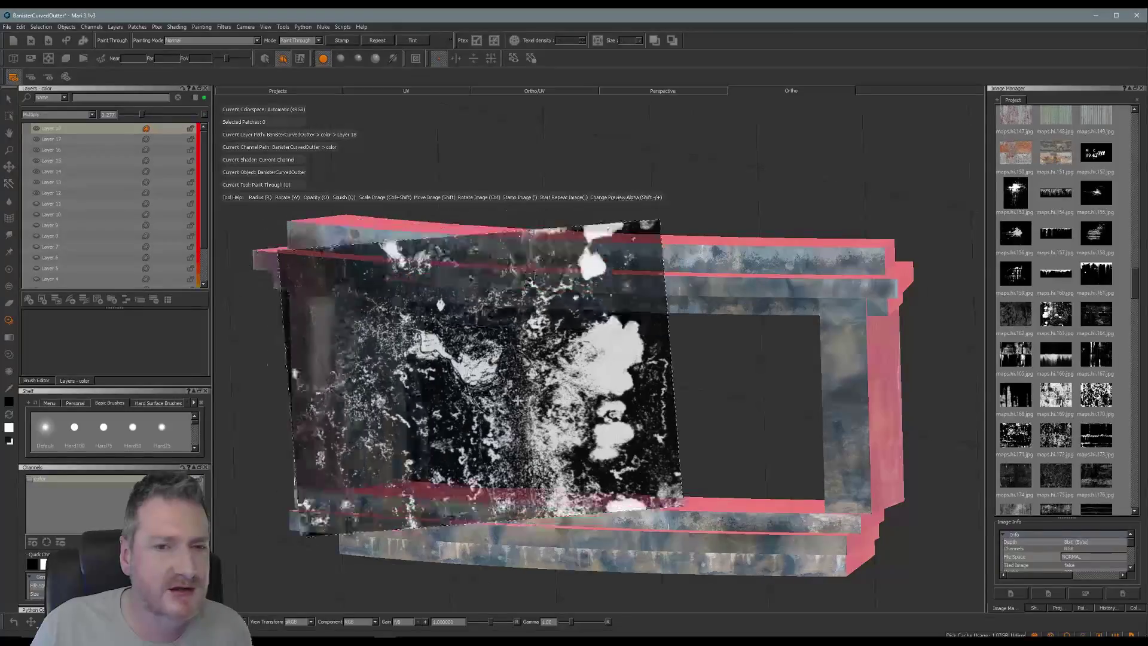
pyautogui.keyDown('shift'); pyautogui.moveTo(257, 227); pyautogui.dragTo(295, 399); pyautogui.keyUp('shift')
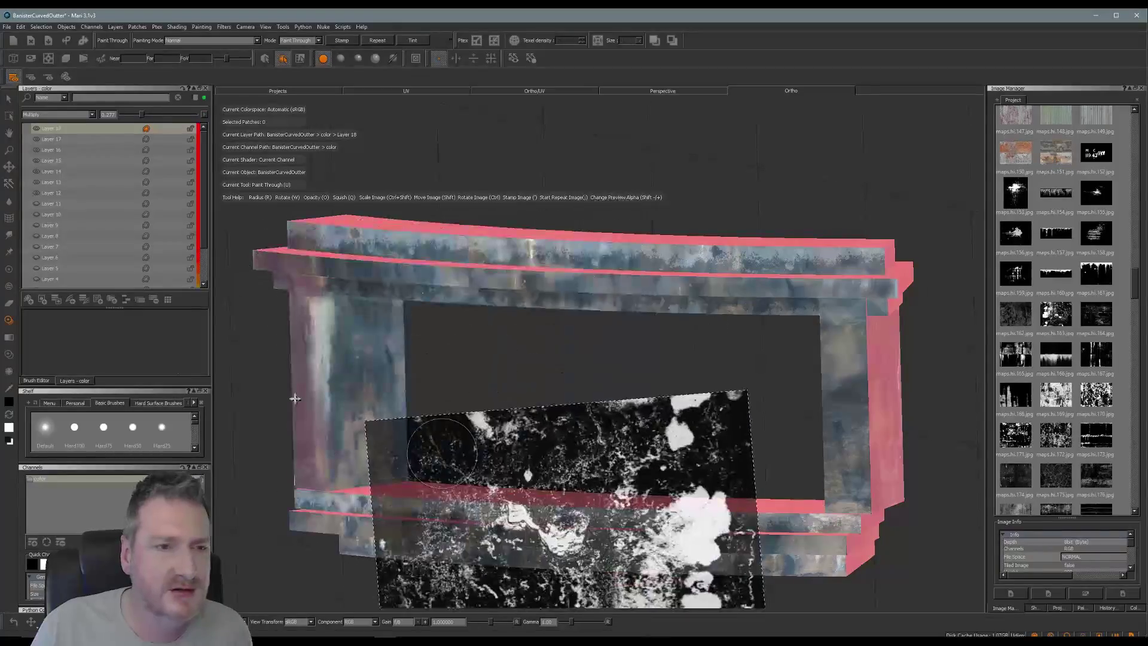
# - Export everything flattened from the color channel to the Rework folder as BanisterCurvedOutte_Painted_R3.tga
pyautogui.rightClick(91, 478)
pyautogui.moveTo(137, 367)
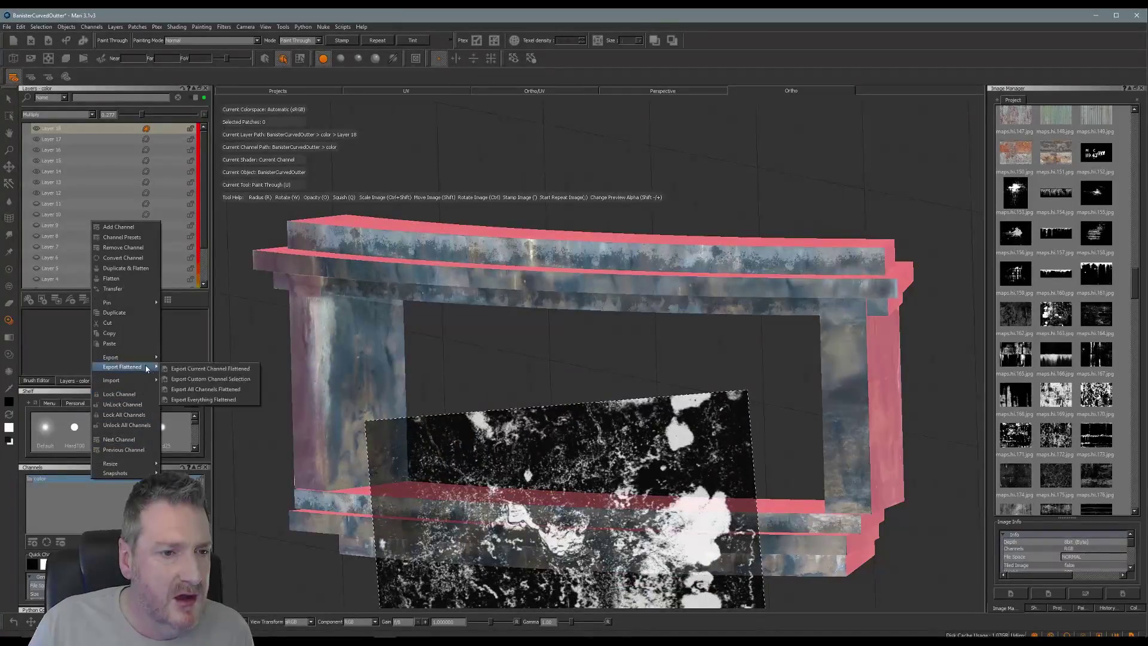
pyautogui.click(213, 401)
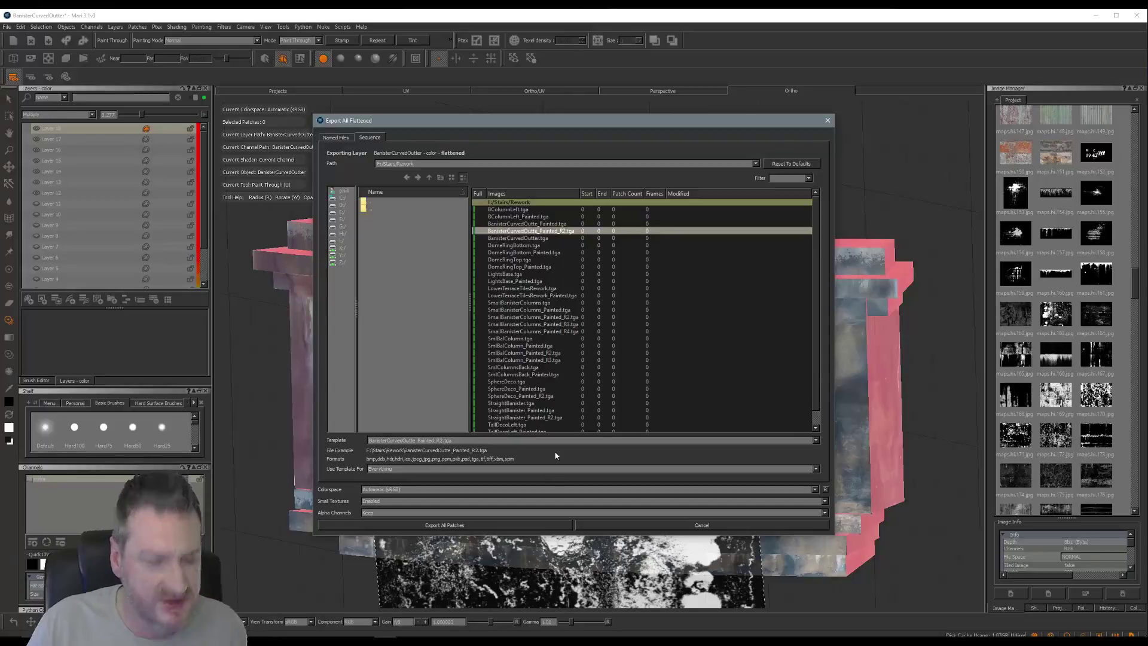
pyautogui.press('BackSpace')
pyautogui.write('3')
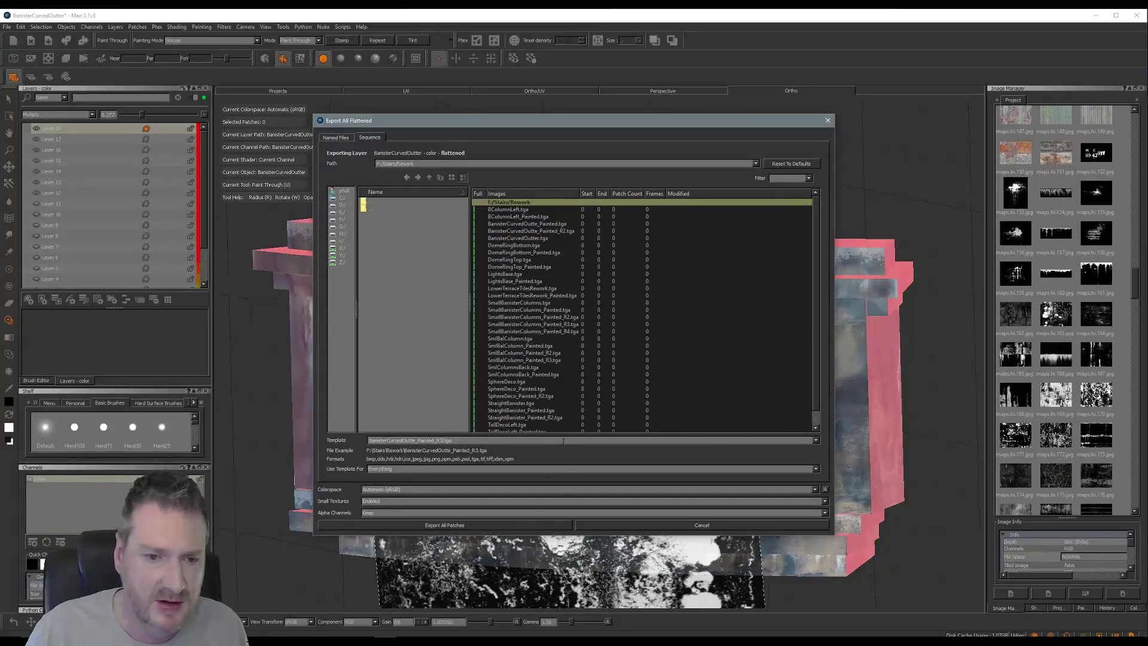
pyautogui.click(478, 526)
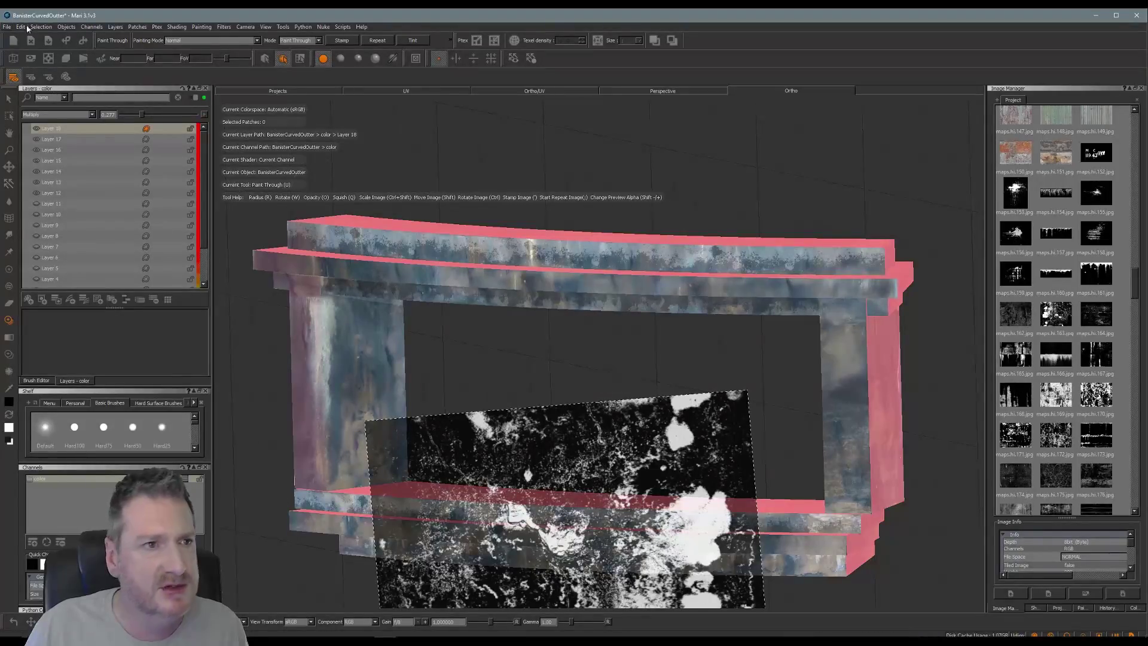
# - Save the project, switch to 3ds Max and frame the curved banister in the garden terrace scene
pyautogui.click(8, 27)
pyautogui.click(24, 72)
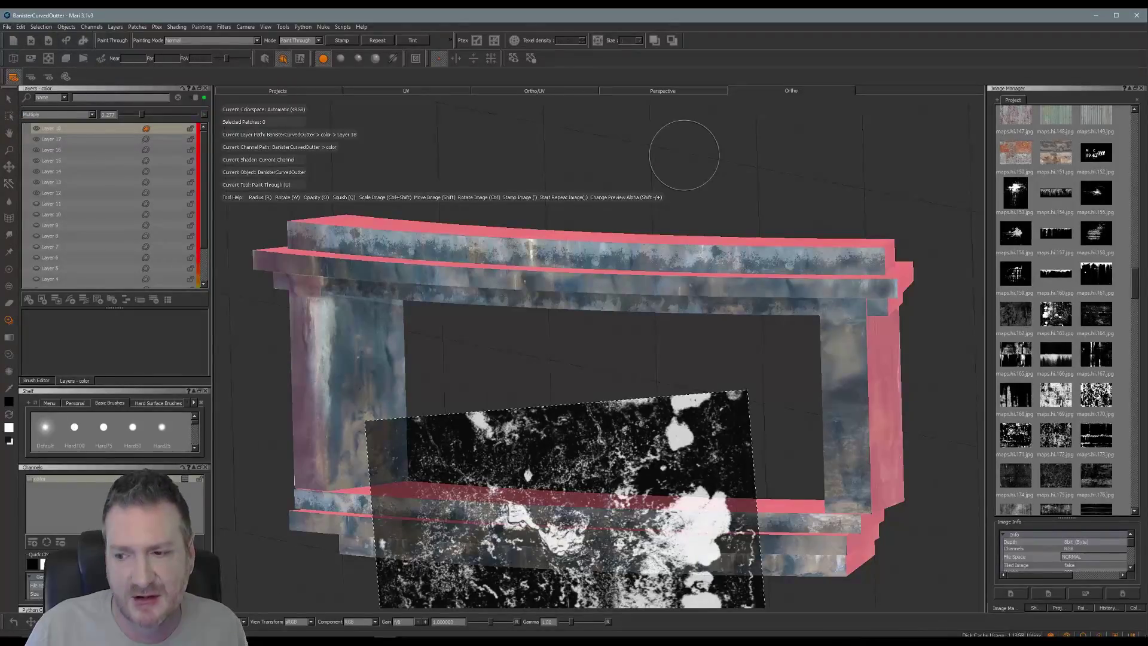
pyautogui.click(1095, 15)
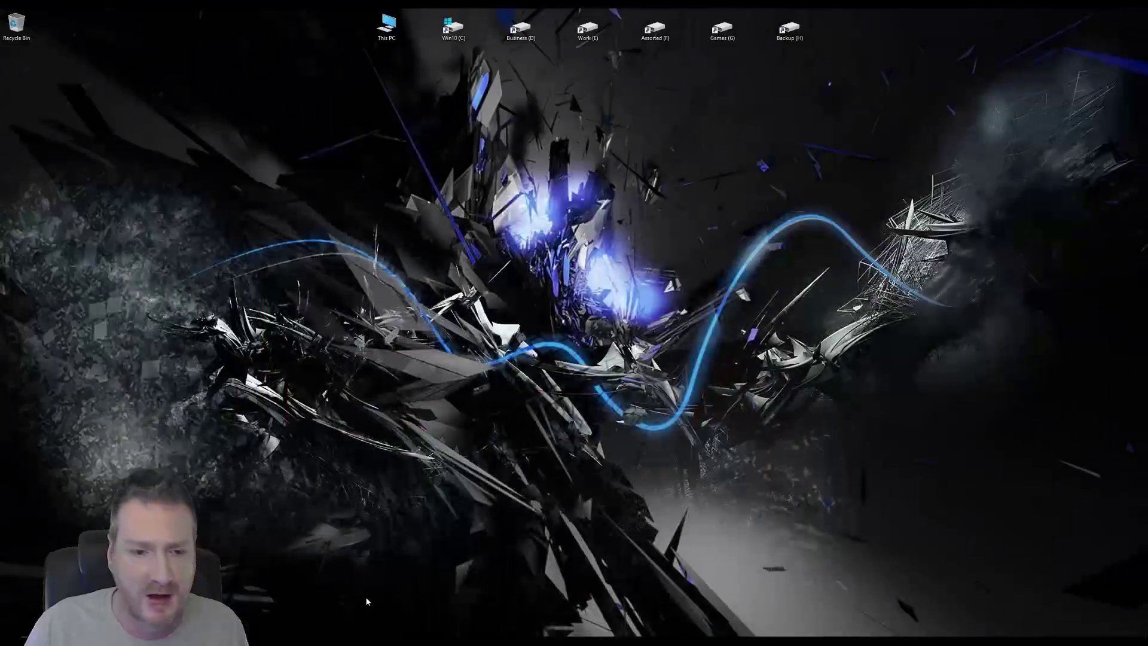
pyautogui.hotkey('alt', 'Tab')
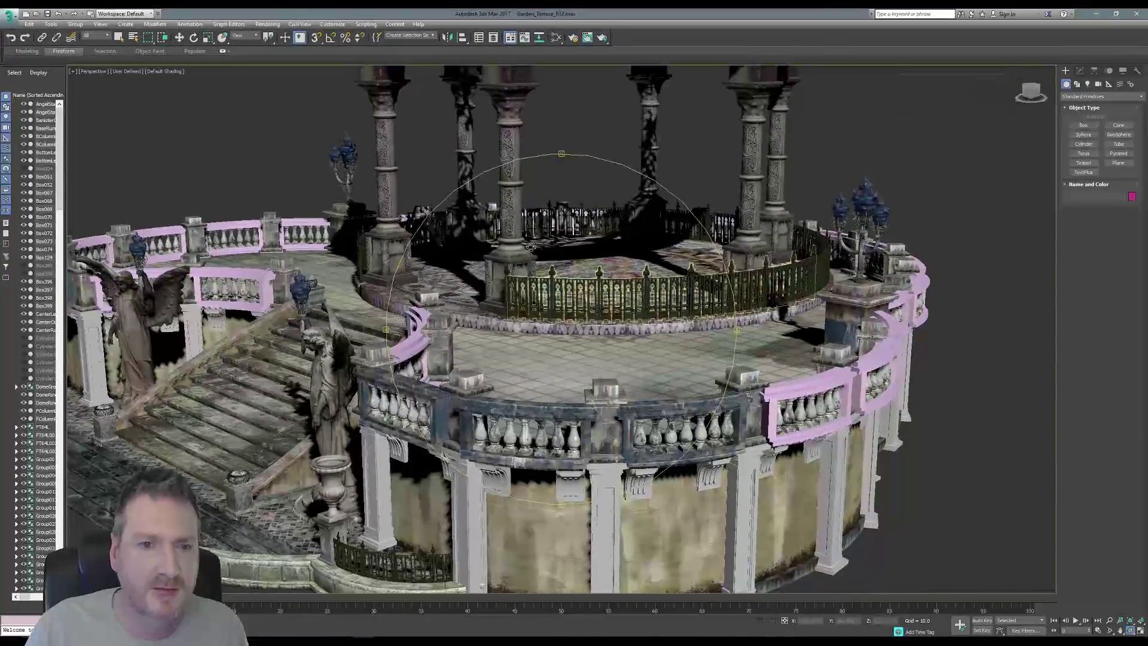
pyautogui.moveTo(531, 246); pyautogui.dragTo(545, 198)
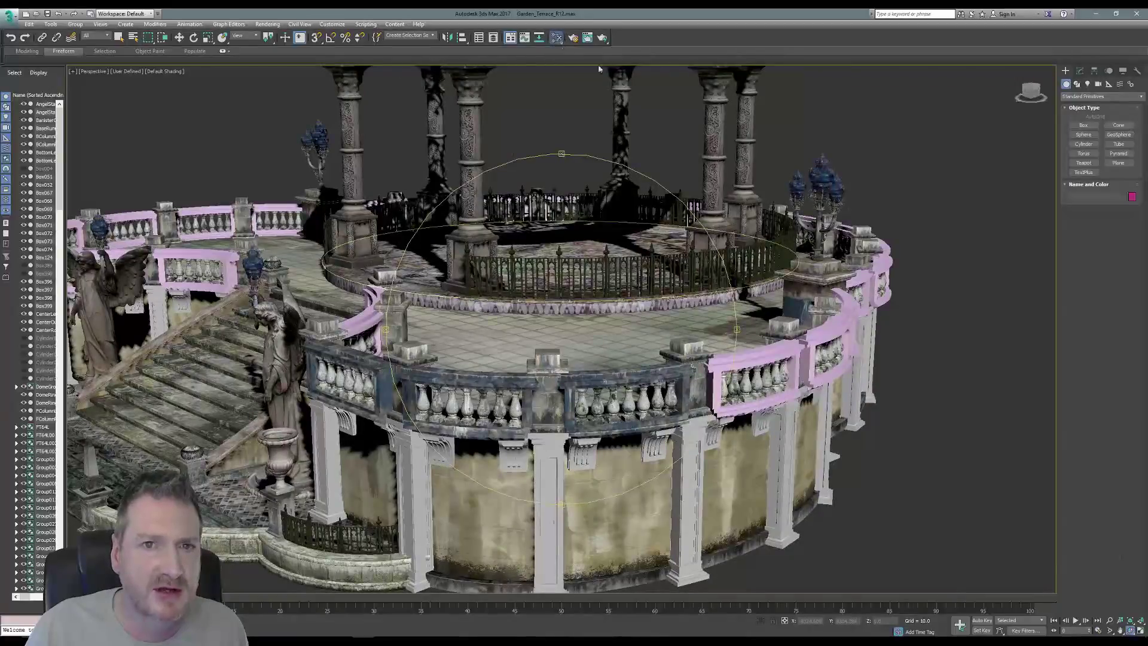
# - Open the Slate Material Editor and add a Standard material beside the existing curved banister material
pyautogui.press('m')
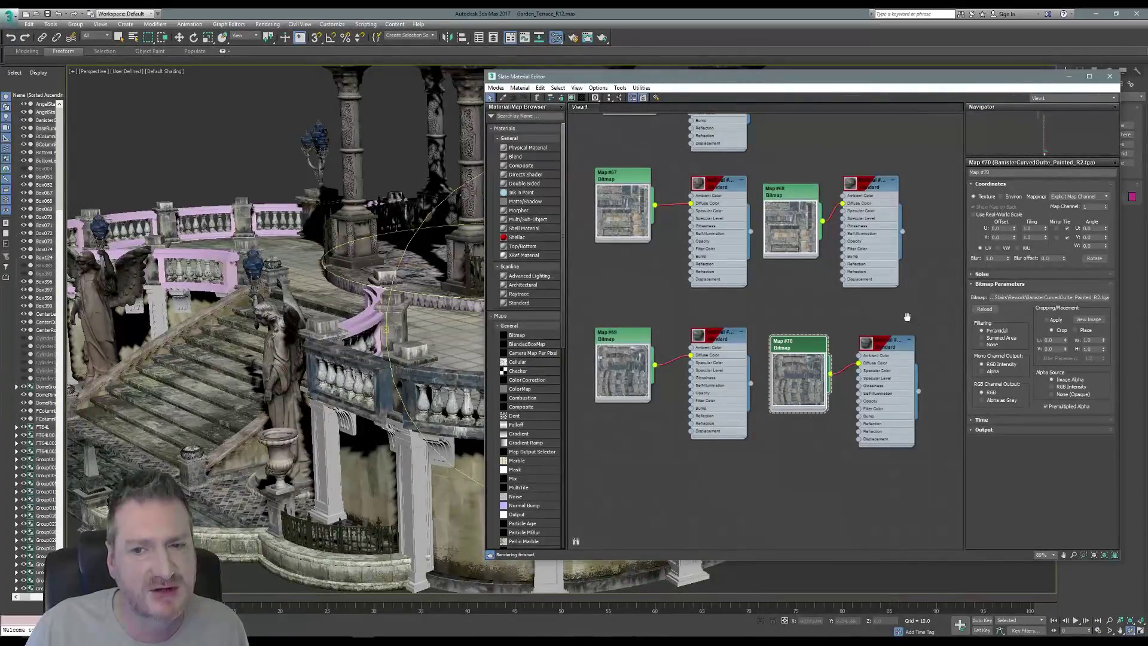
pyautogui.moveTo(907, 317); pyautogui.dragTo(784, 299, button='middle')
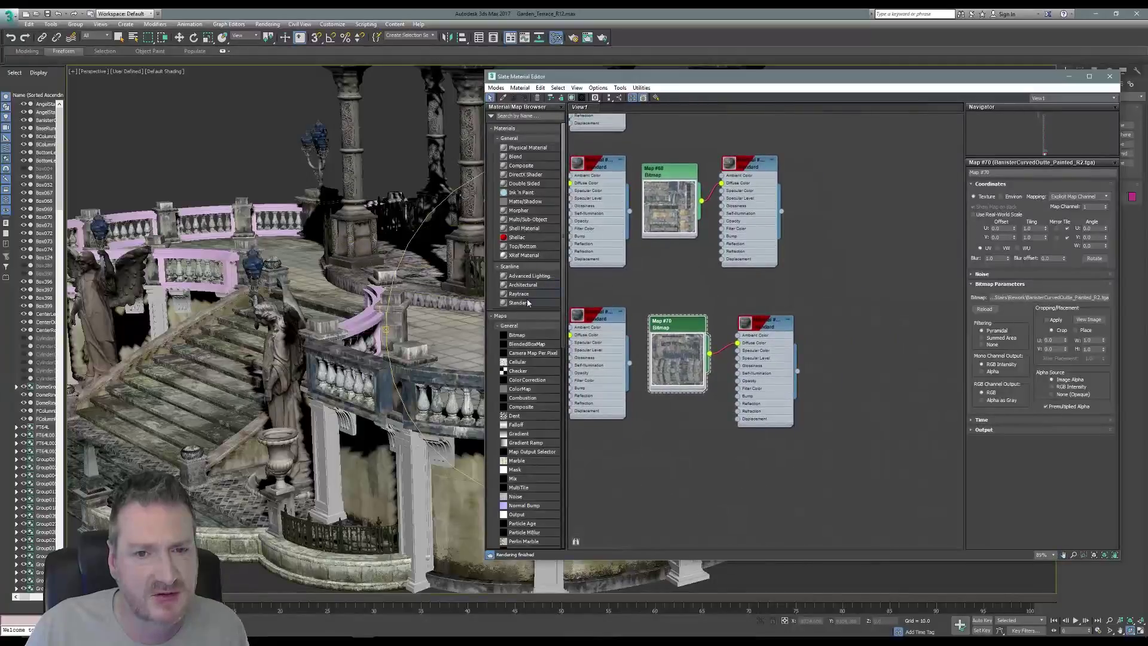
pyautogui.moveTo(895, 342)
pyautogui.mouseDown()
pyautogui.moveTo(919, 338)
pyautogui.moveTo(911, 331)
pyautogui.mouseUp()
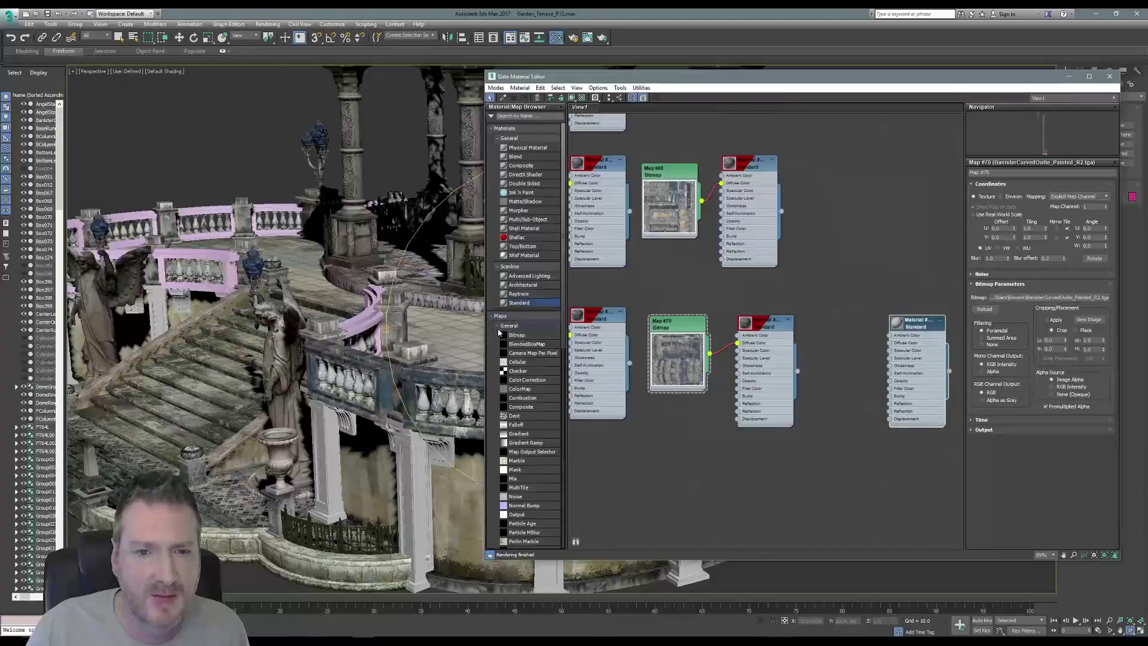
# - Add a Bitmap node beside the new Standard material, loading BanisterCurvedOutte_Painted_R3.tga from the Rework folder
pyautogui.moveTo(836, 329); pyautogui.dragTo(833, 328)
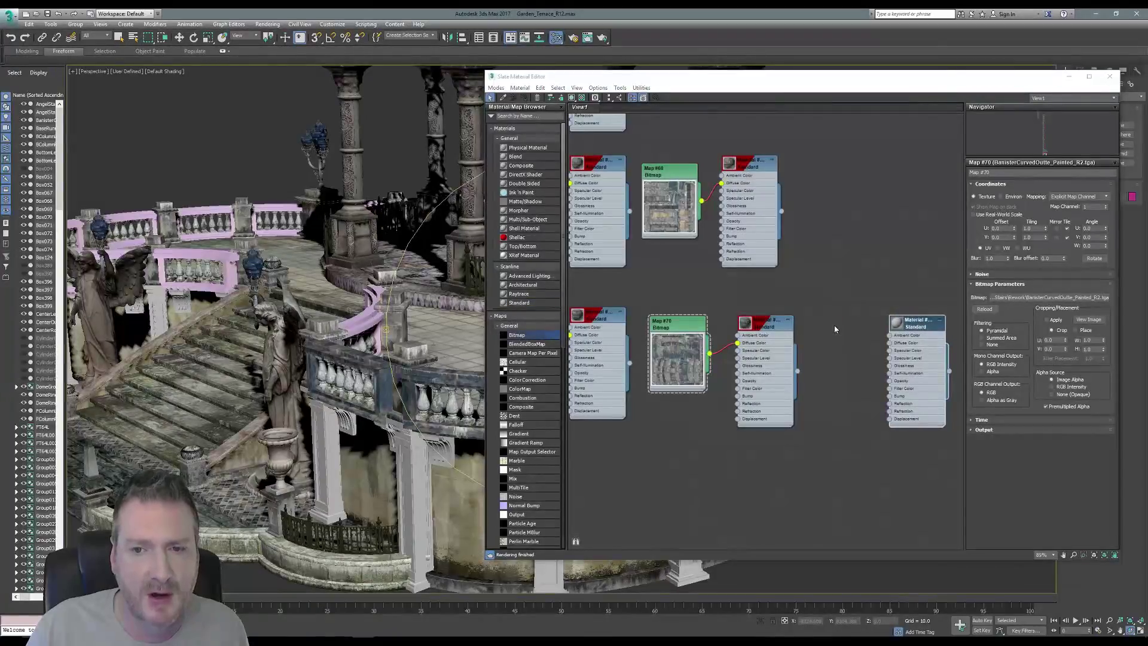
pyautogui.click(312, 56)
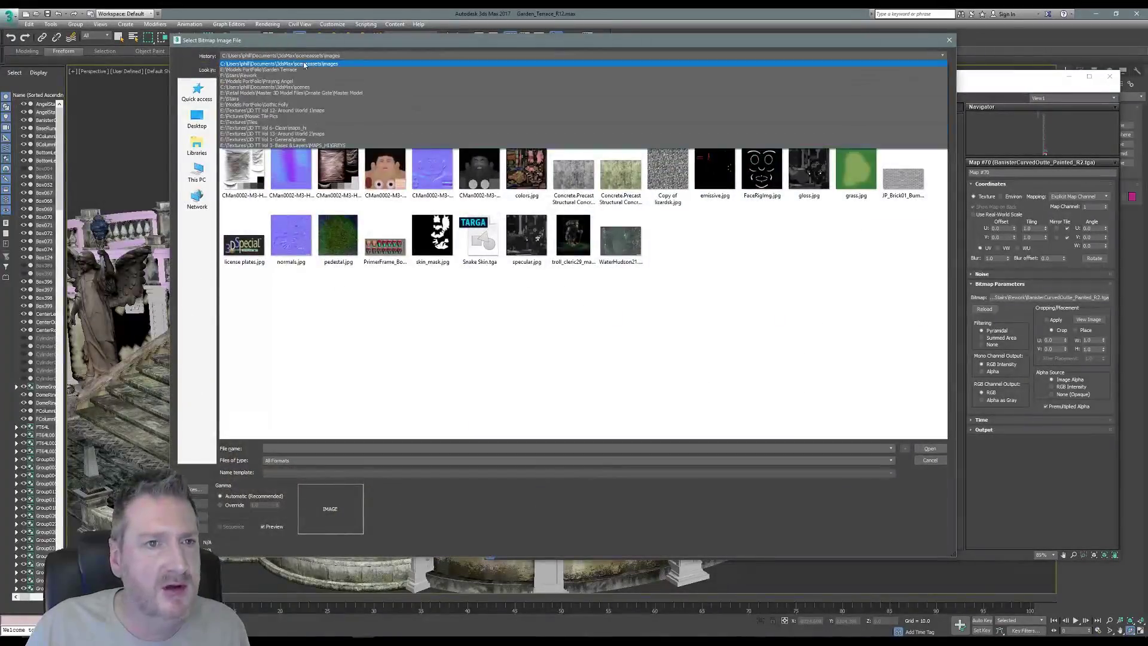
pyautogui.click(291, 76)
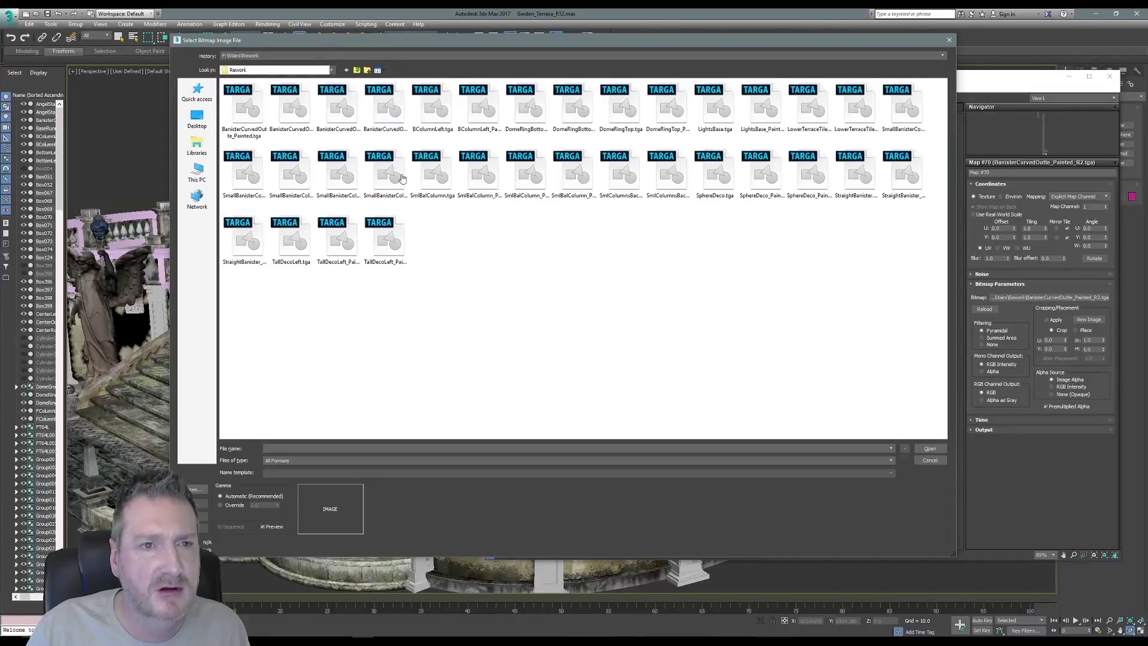
pyautogui.click(381, 121)
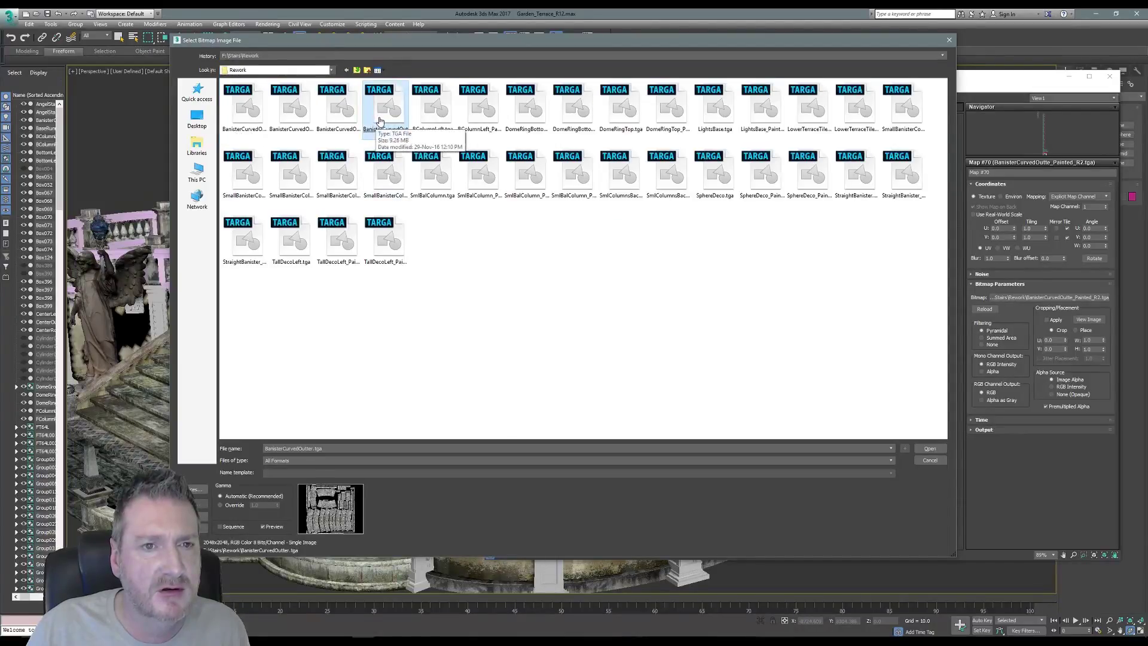
pyautogui.click(339, 107)
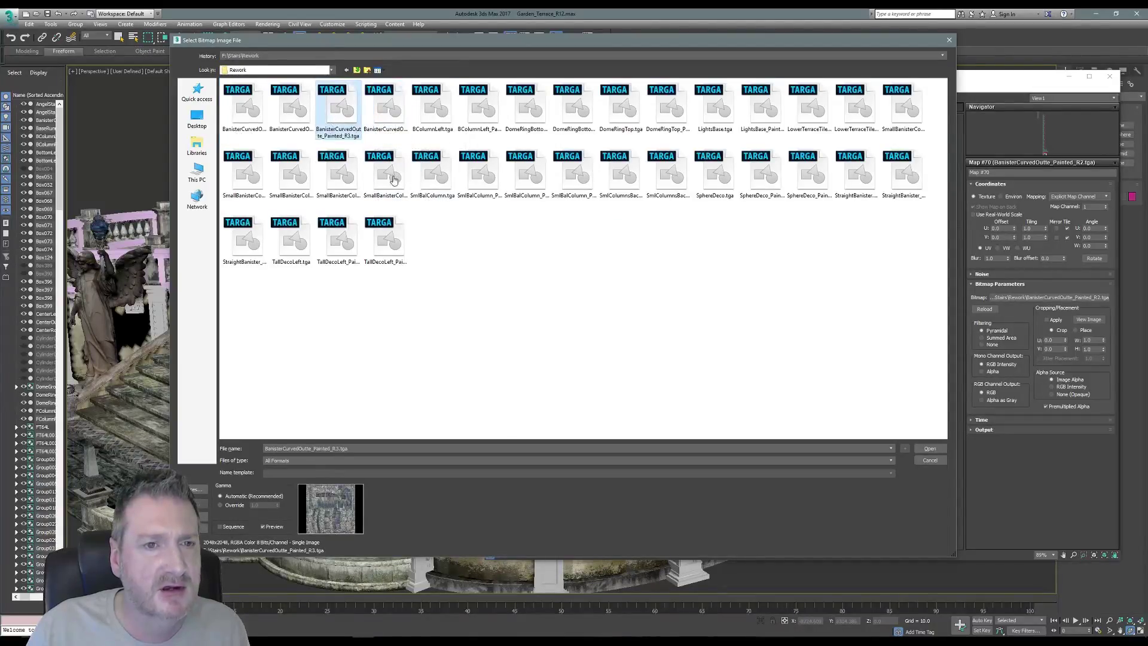
pyautogui.press('Return')
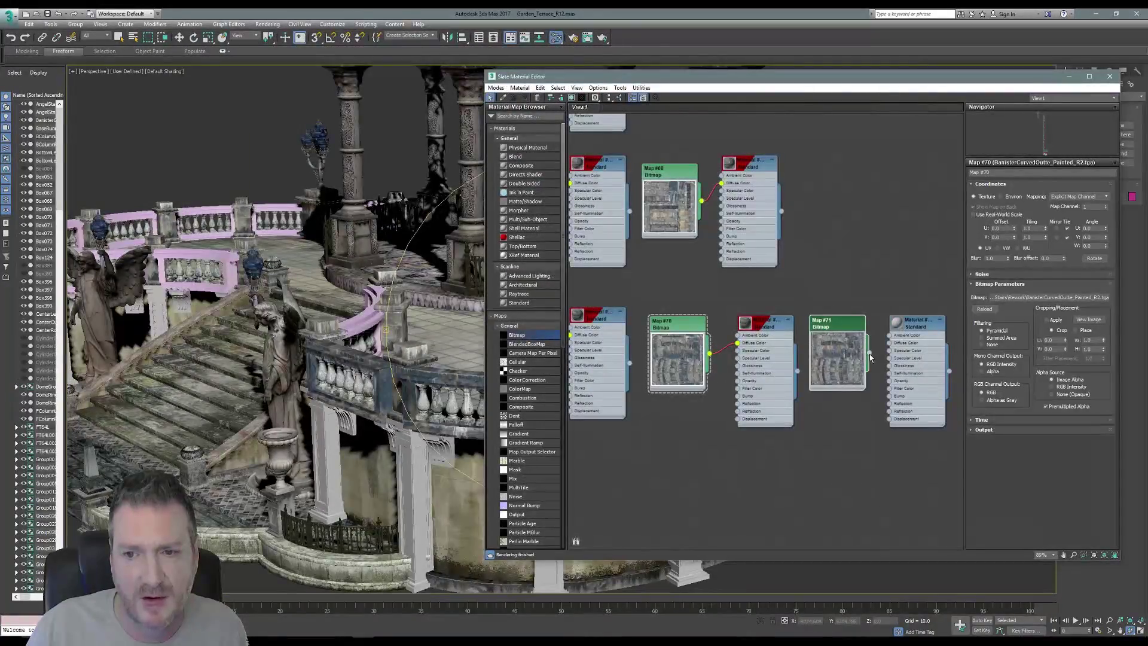
# - Wire the R3 bitmap into the new material's Diffuse Color, show the shaded material in the viewport and close the material editor
pyautogui.rightClick(904, 330)
pyautogui.click(934, 436)
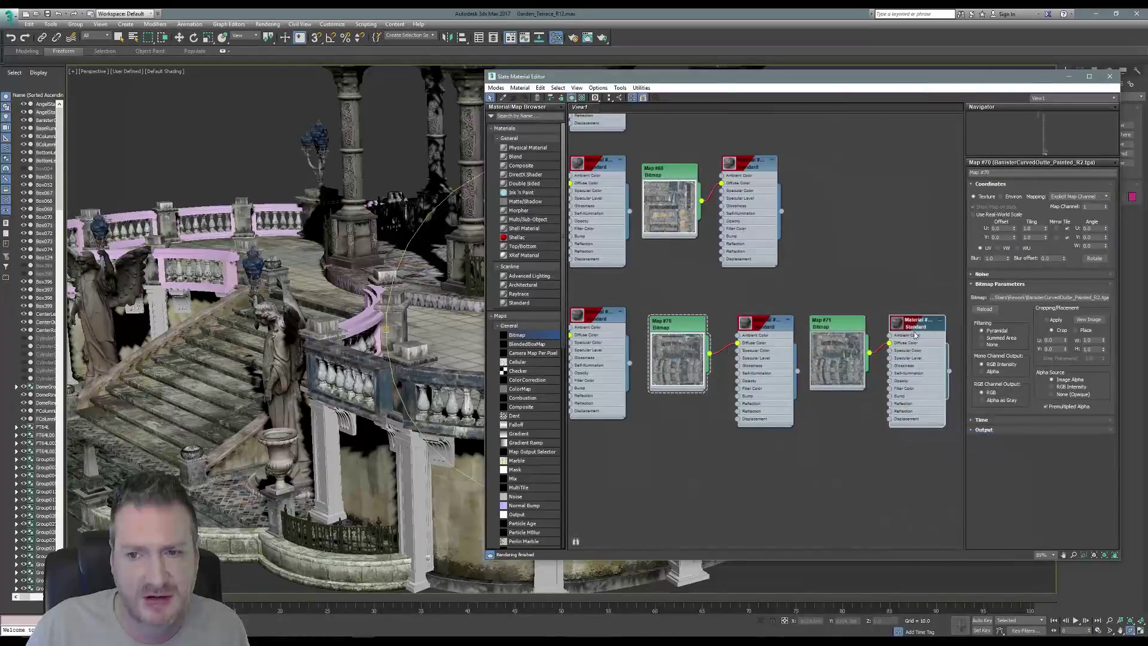
pyautogui.rightClick(915, 335)
pyautogui.click(931, 431)
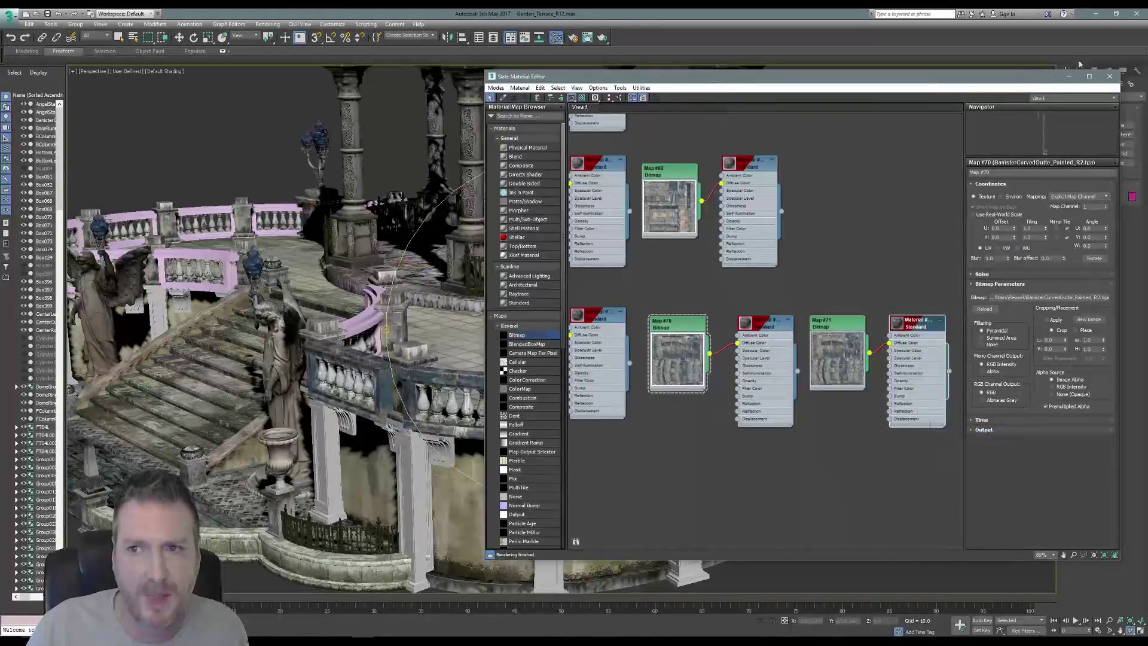
pyautogui.click(1109, 76)
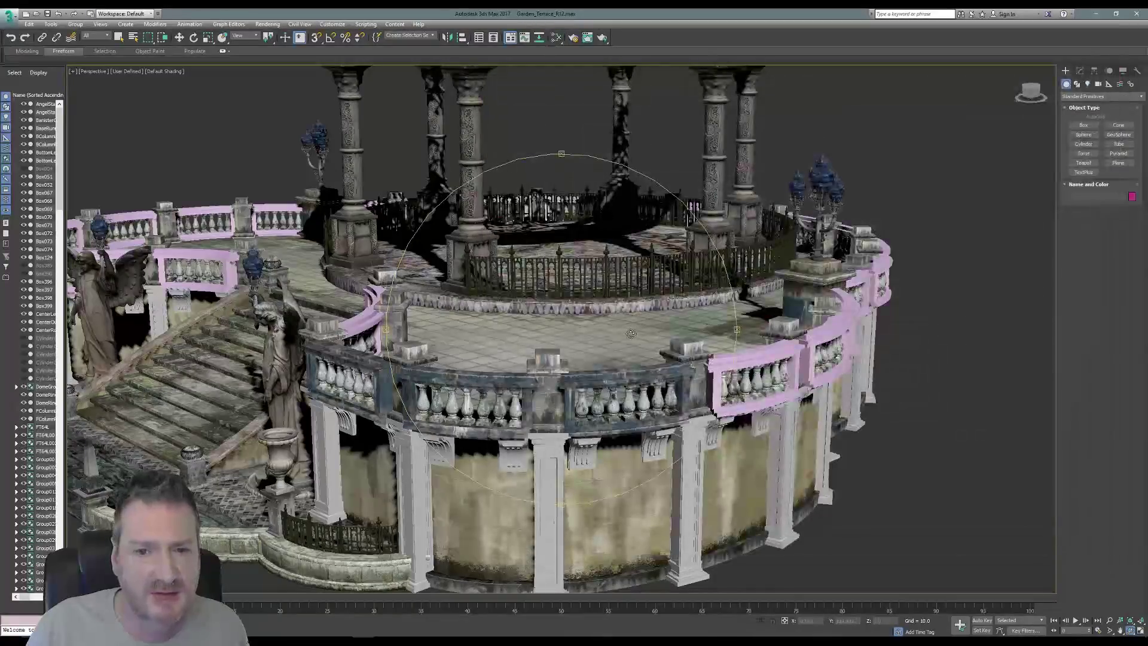
# - Isolate the untextured curved banister group next to the textured section and ungroup it
pyautogui.moveTo(491, 344); pyautogui.dragTo(448, 342)
pyautogui.scroll(5, 448, 342)
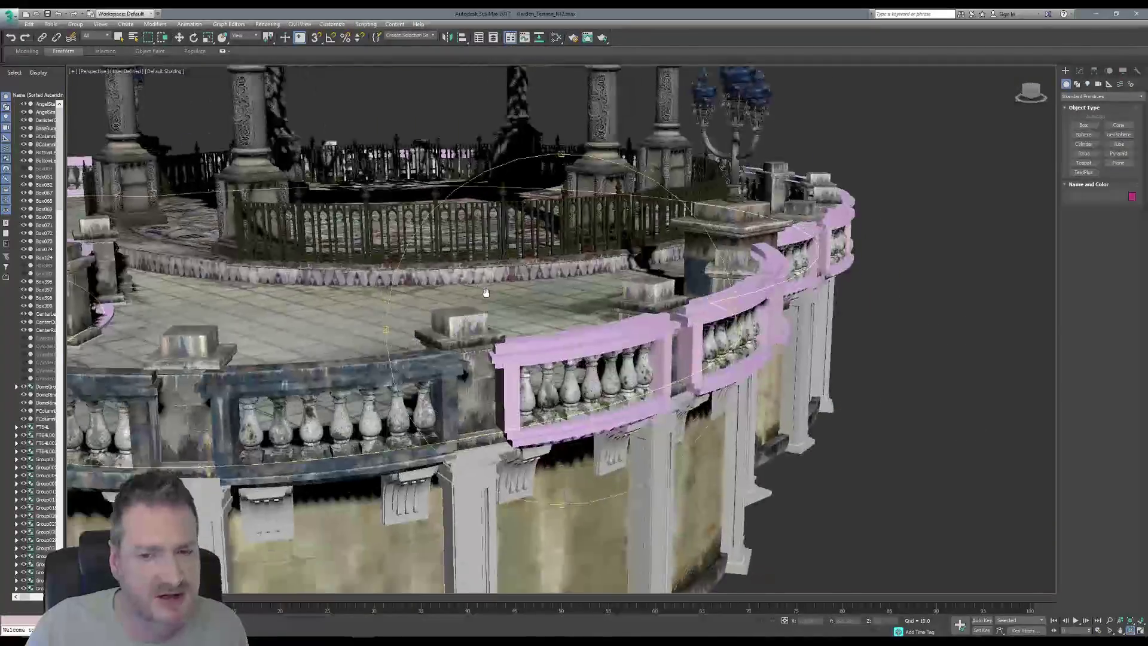
pyautogui.press('q')
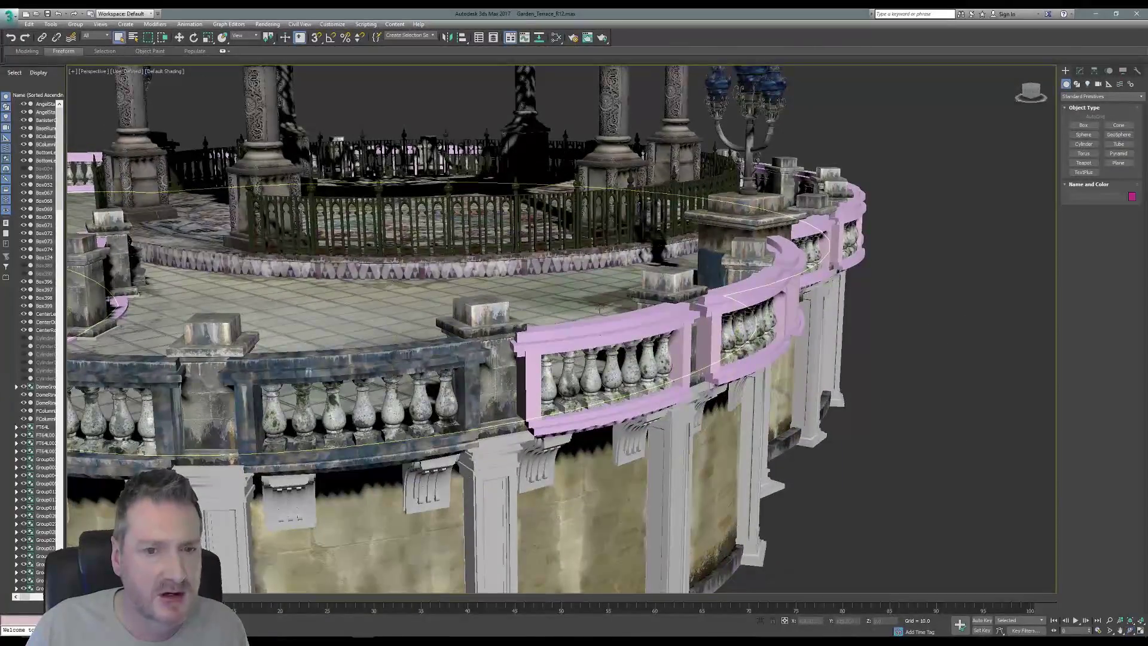
pyautogui.click(578, 334)
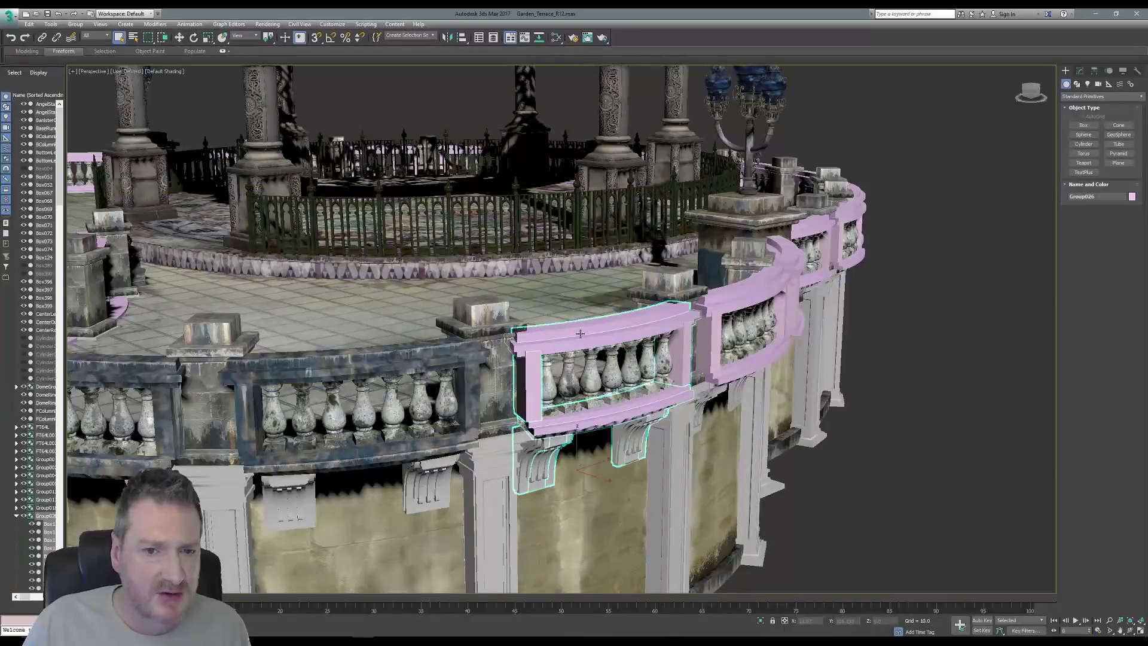
pyautogui.click(56, 25)
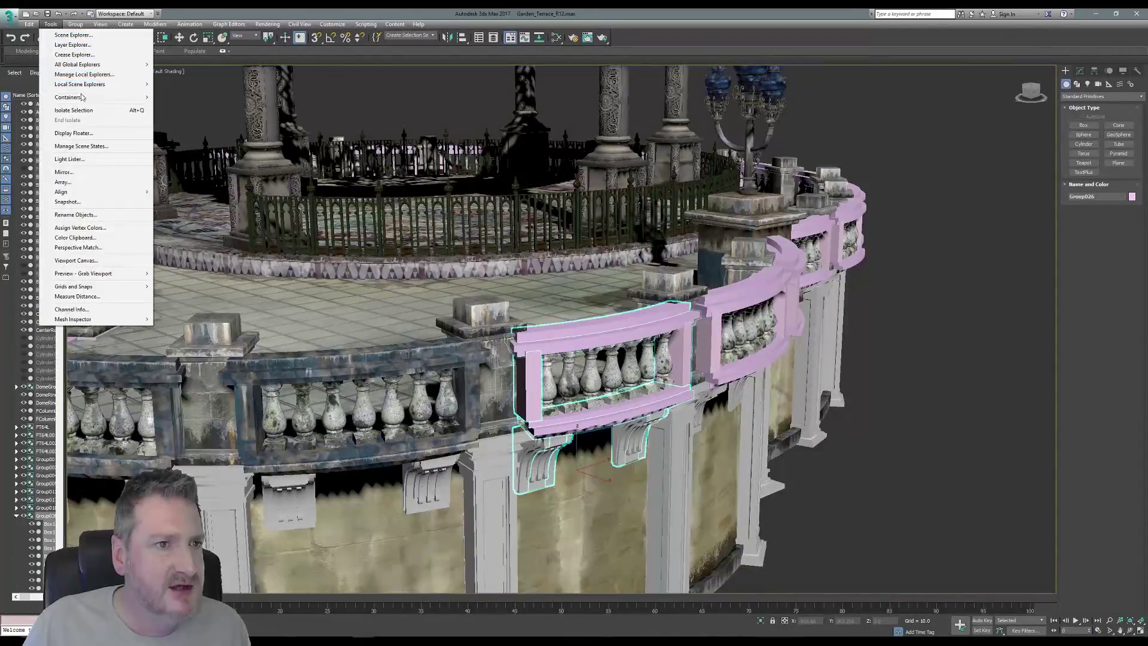
pyautogui.click(66, 110)
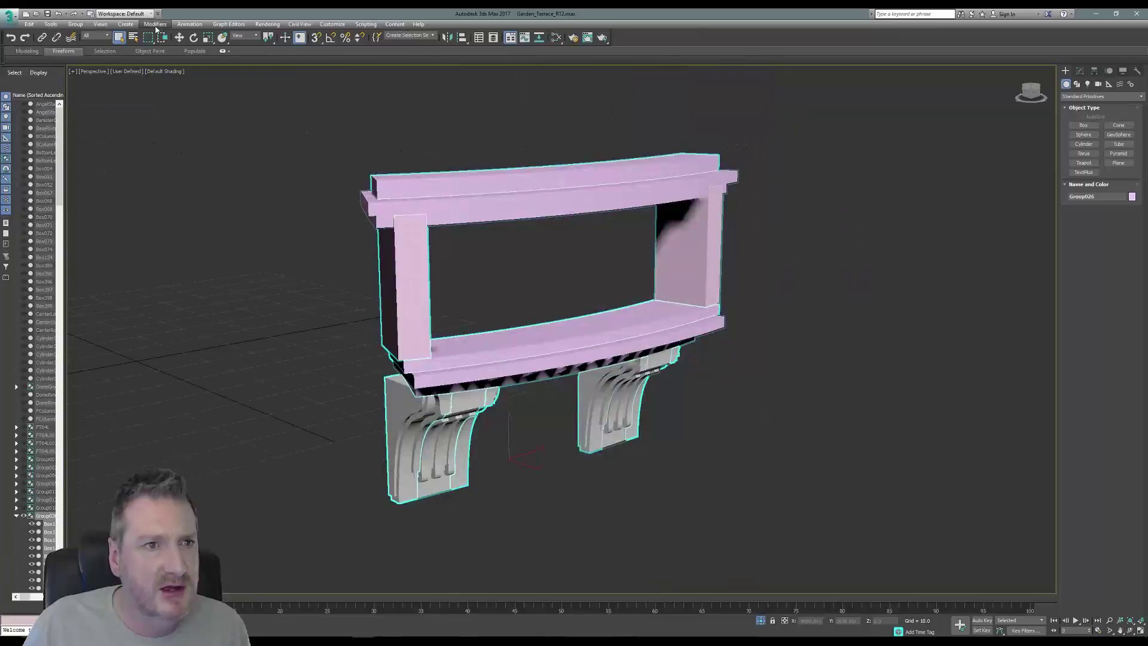
pyautogui.click(75, 24)
pyautogui.click(84, 54)
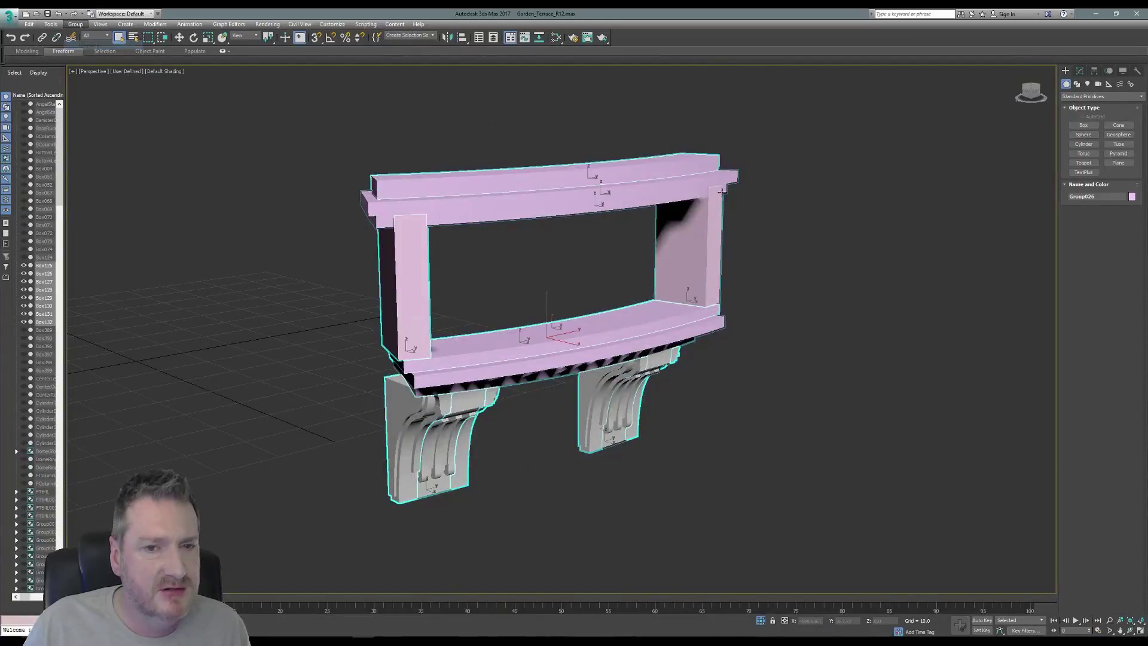
# - Select only the banister's uppermost rail and add an Edit Poly modifier to it
pyautogui.click(805, 281)
pyautogui.click(663, 167)
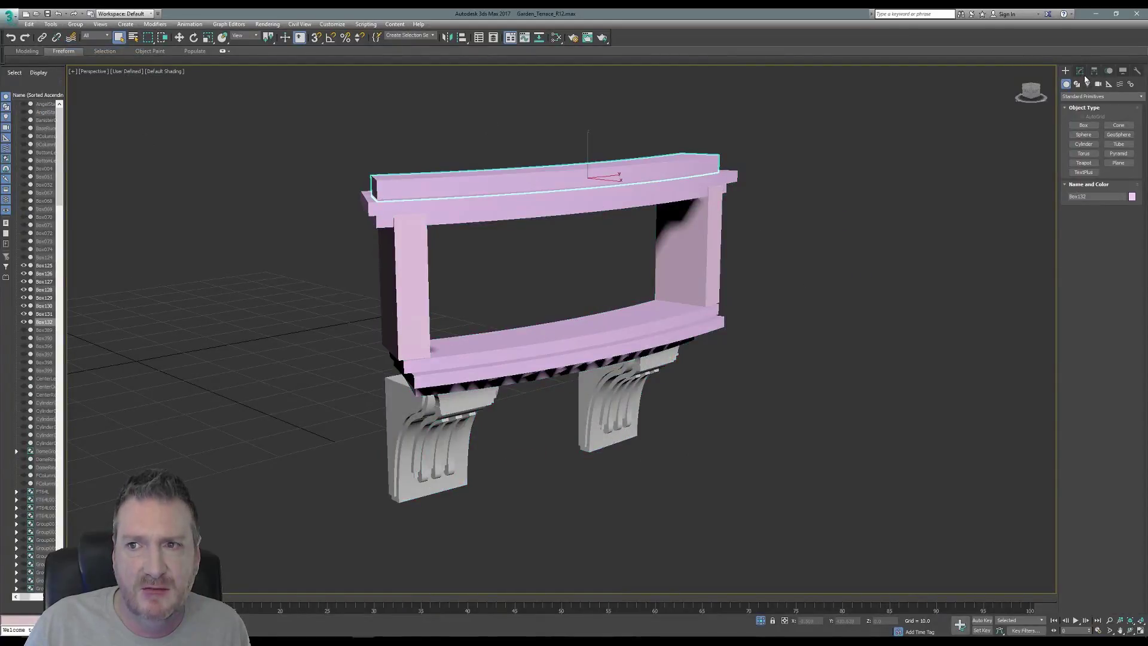
pyautogui.click(1080, 71)
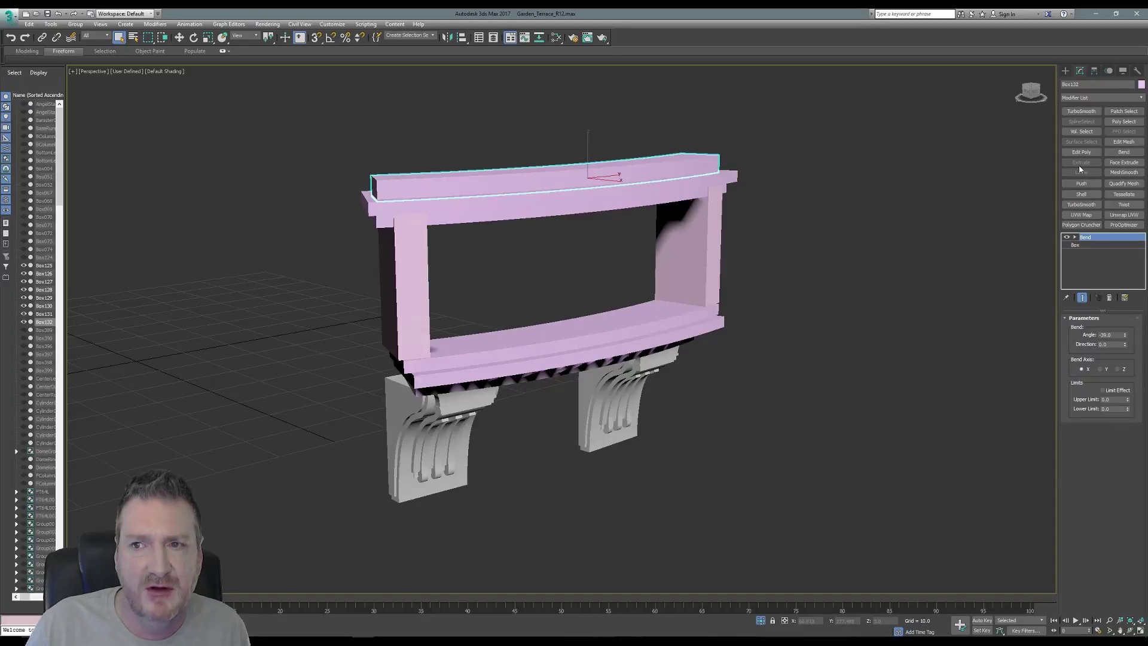
pyautogui.click(1081, 152)
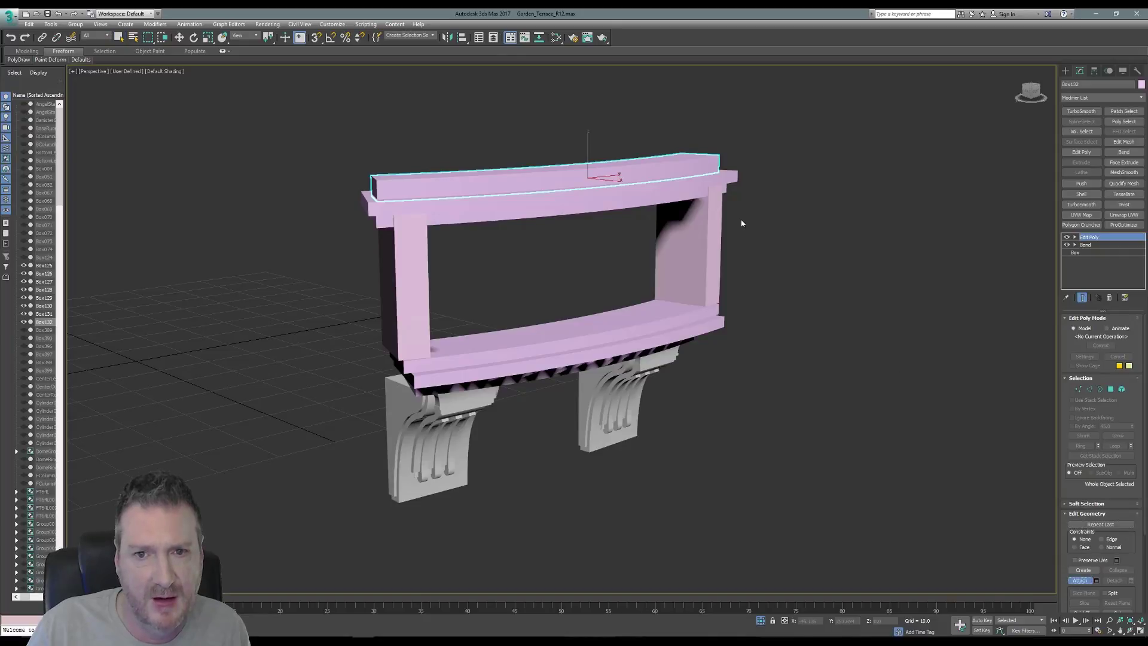
# - Attach the remaining upper rails, both side posts and the lower rails to the top rail, leaving the two support brackets separate
pyautogui.click(680, 196)
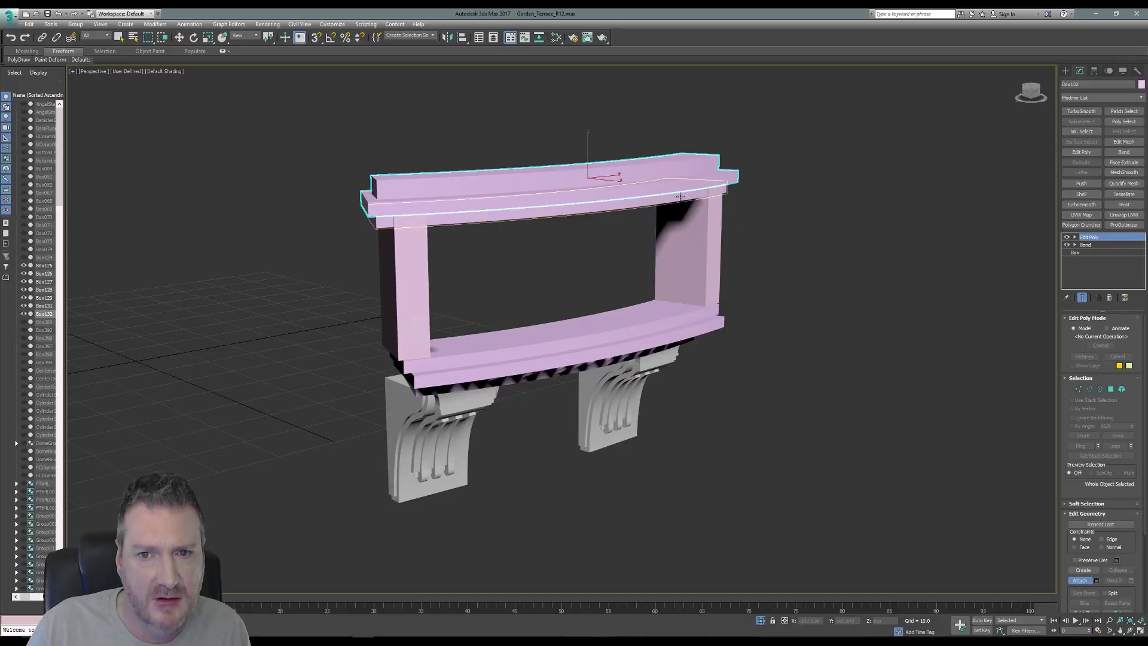
pyautogui.click(707, 211)
pyautogui.click(397, 285)
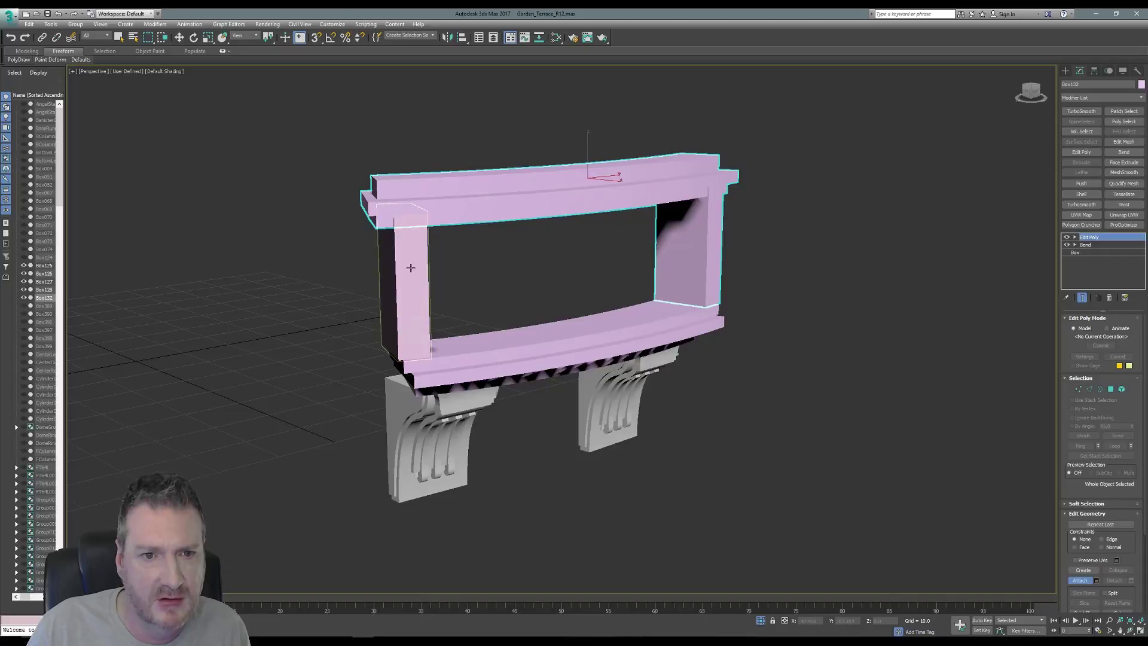
pyautogui.click(411, 268)
pyautogui.click(664, 317)
pyautogui.click(697, 333)
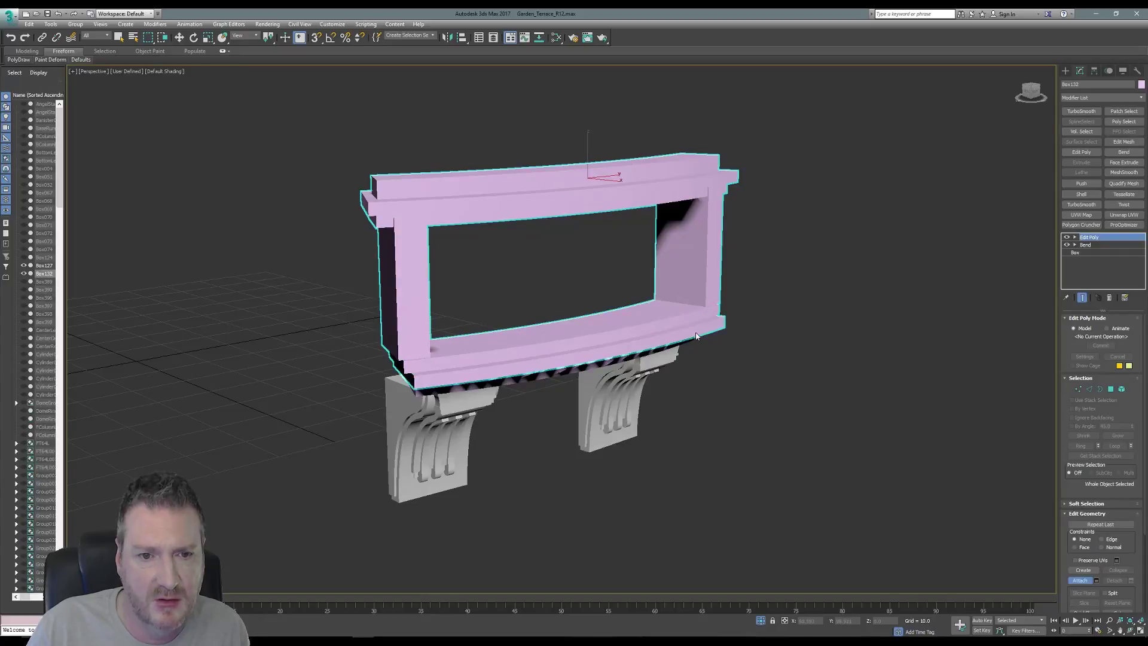
pyautogui.moveTo(697, 332); pyautogui.dragTo(754, 211, button='middle')
pyautogui.click(564, 256)
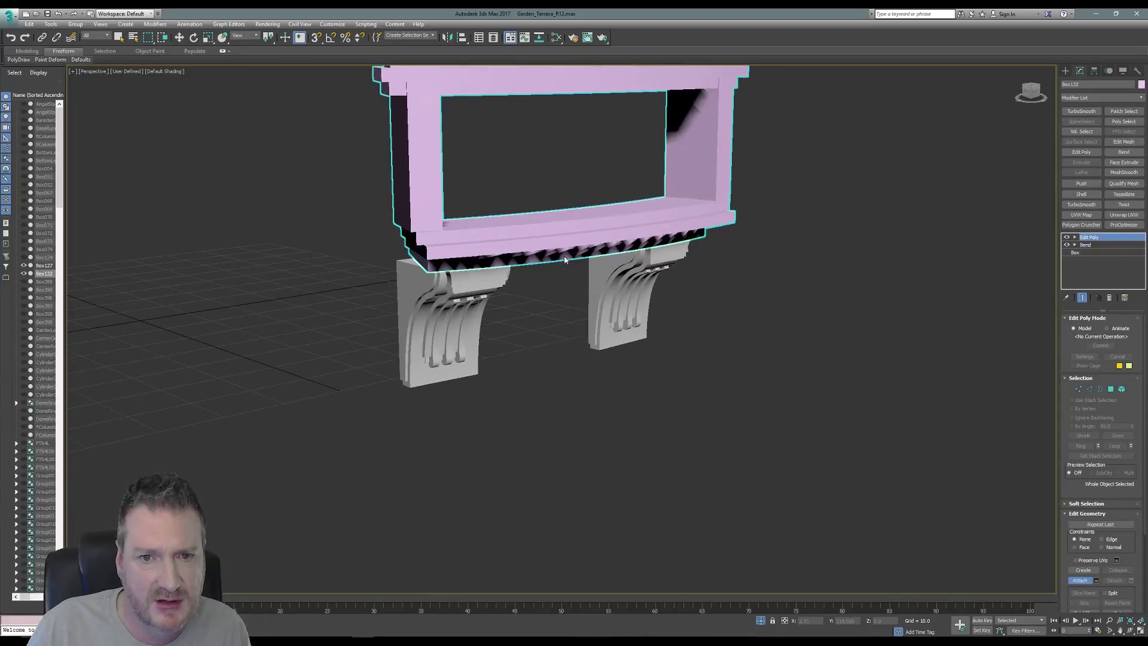
pyautogui.click(1081, 580)
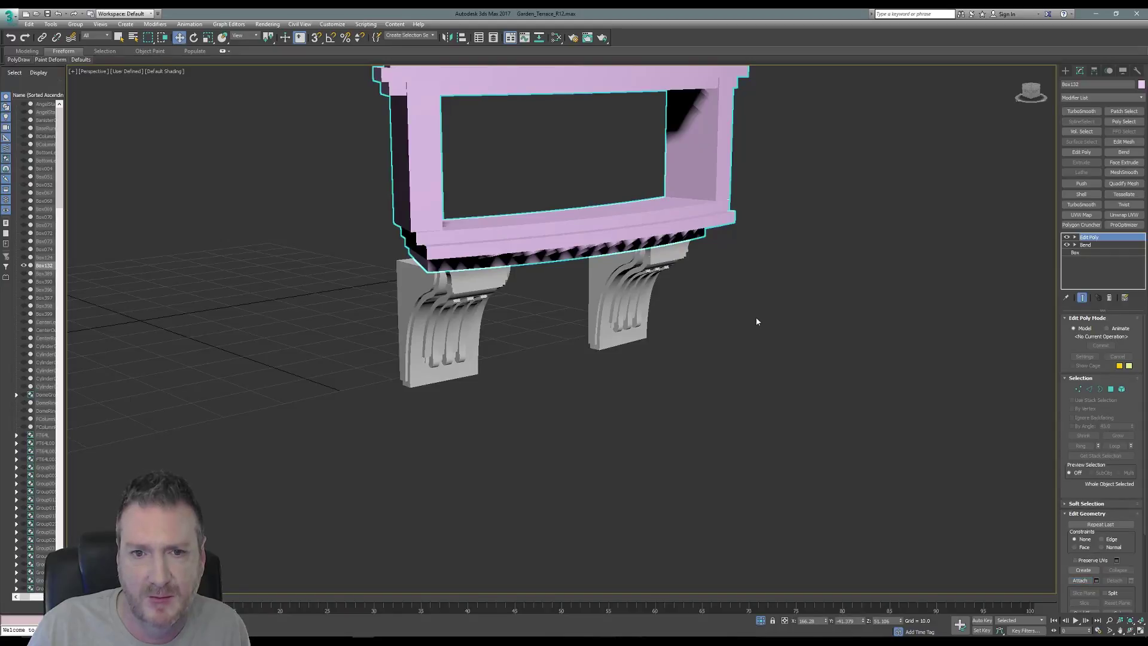
pyautogui.press('w')
# - Isolate the attached banister frame, check it from below and bring the whole scene back
pyautogui.moveTo(756, 320); pyautogui.dragTo(730, 414, button='middle')
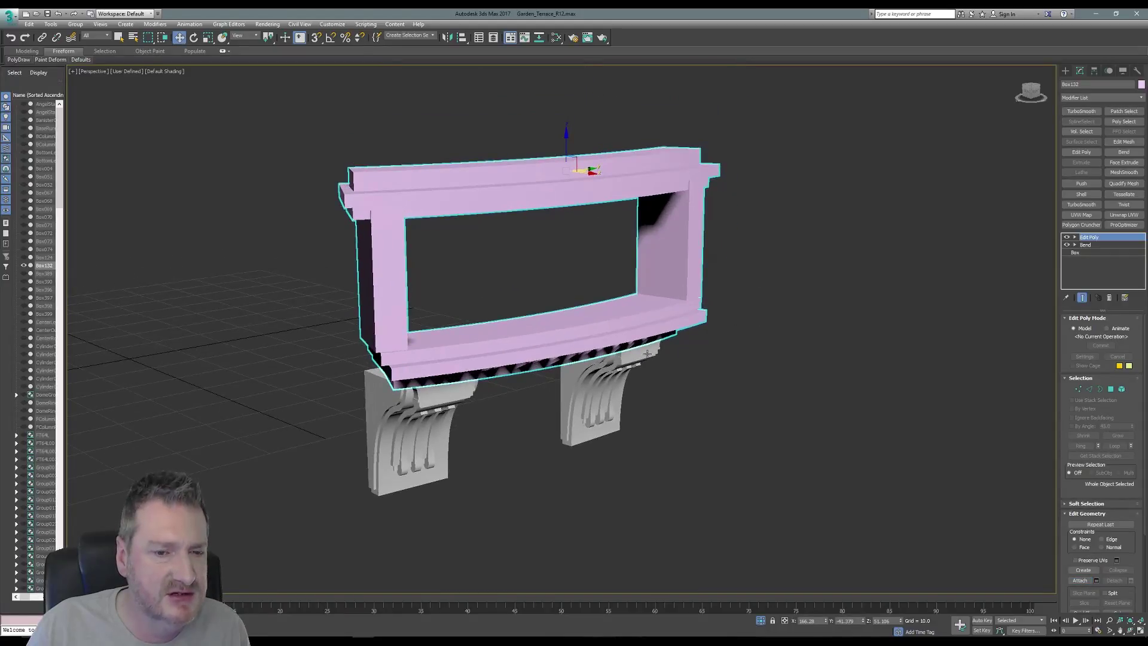
pyautogui.click(53, 26)
pyautogui.click(79, 110)
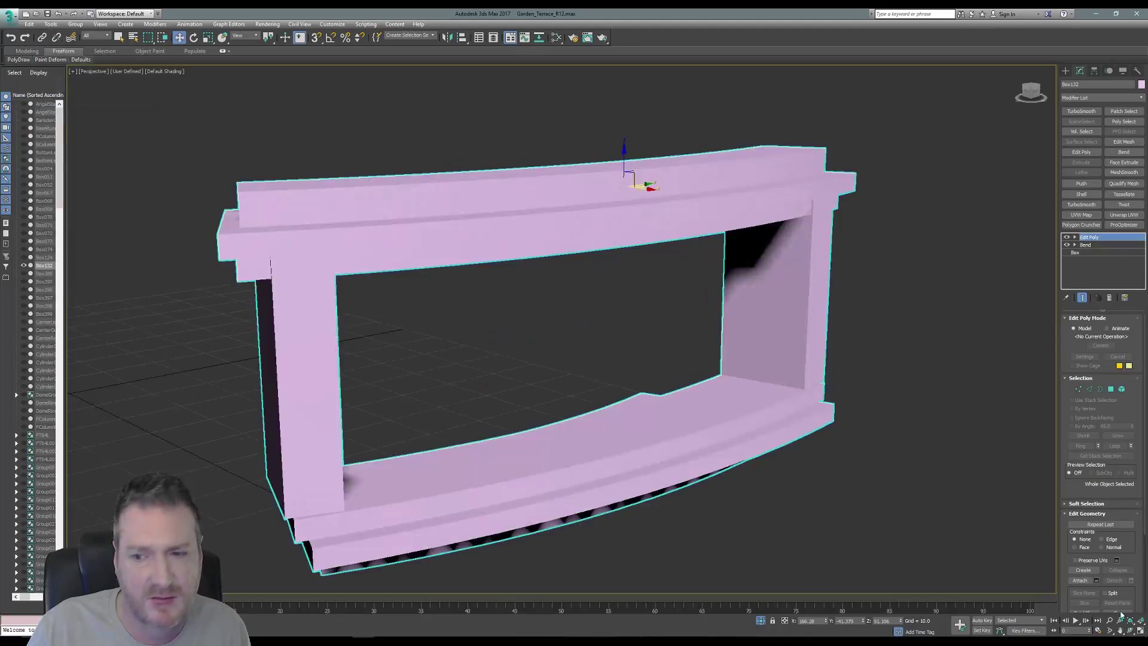
pyautogui.keyDown('alt'); pyautogui.moveTo(568, 370); pyautogui.dragTo(2, 29, button='middle'); pyautogui.keyUp('alt')
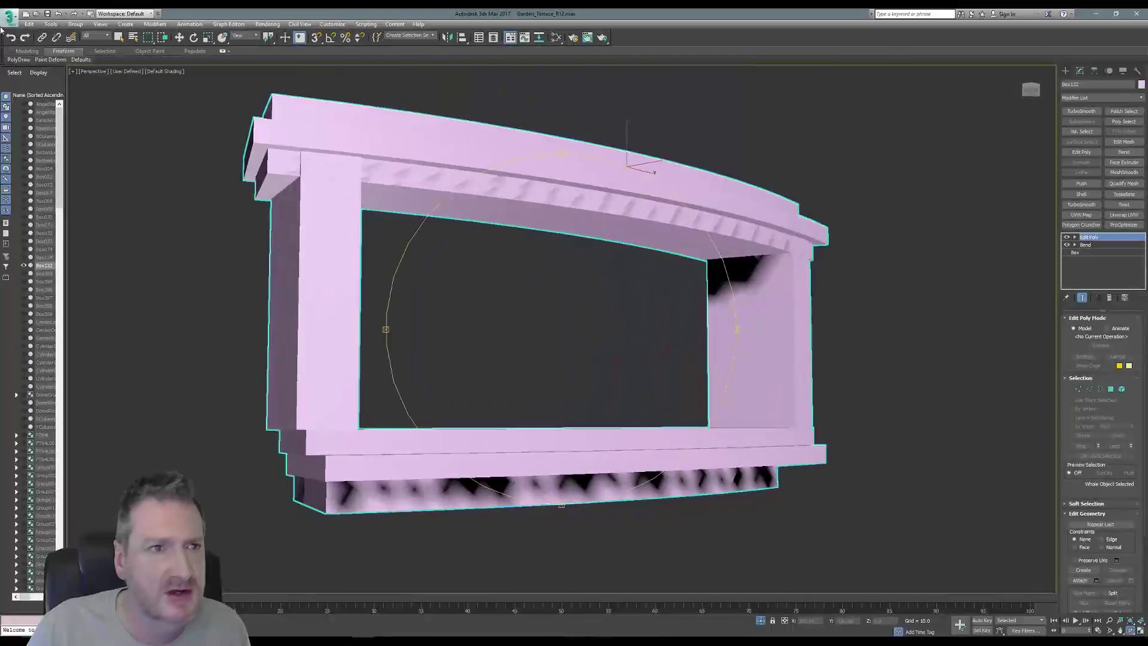
pyautogui.click(50, 25)
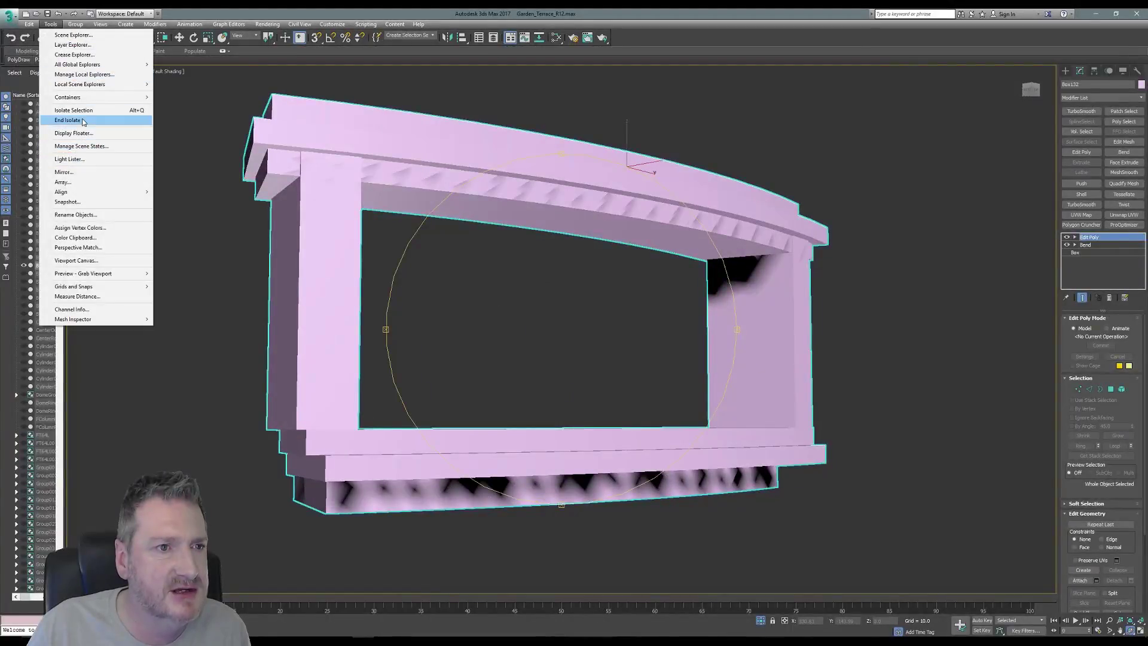
pyautogui.click(80, 119)
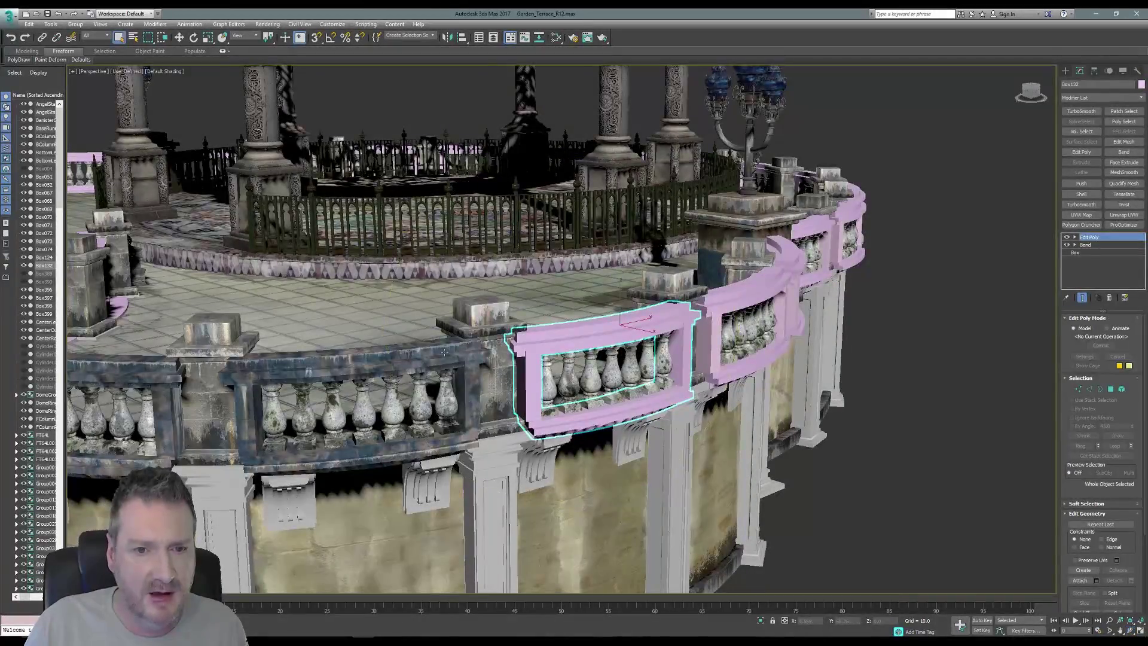
# - Open Channel Info for the adjacent textured banister section and copy its 1:map channel
pyautogui.click(1137, 71)
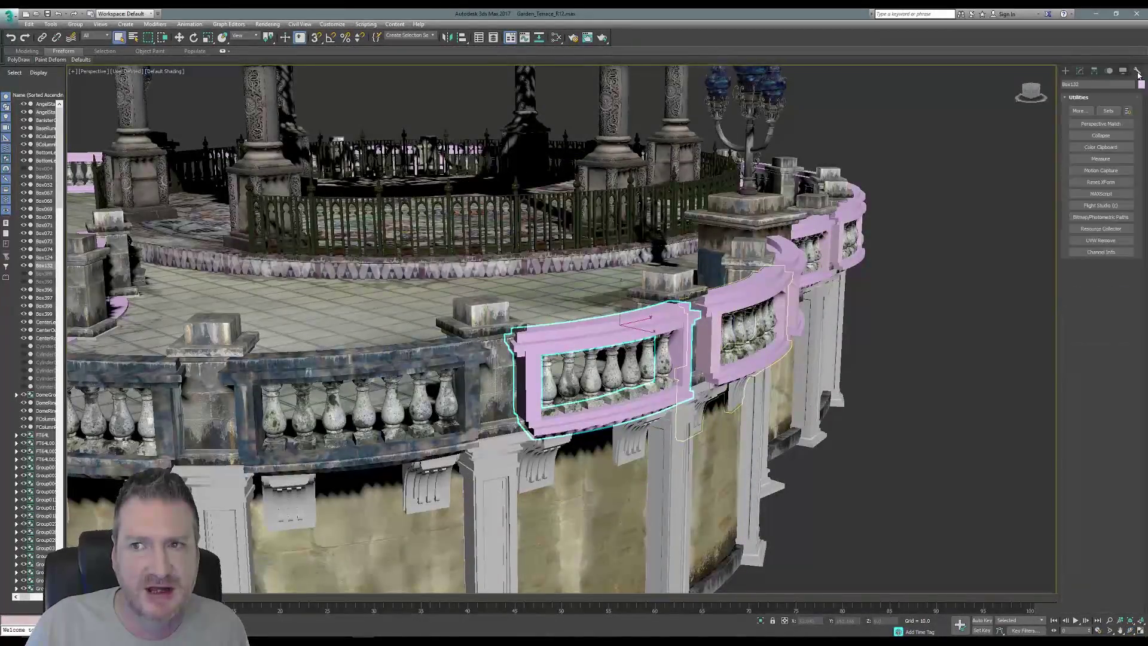
pyautogui.click(1100, 251)
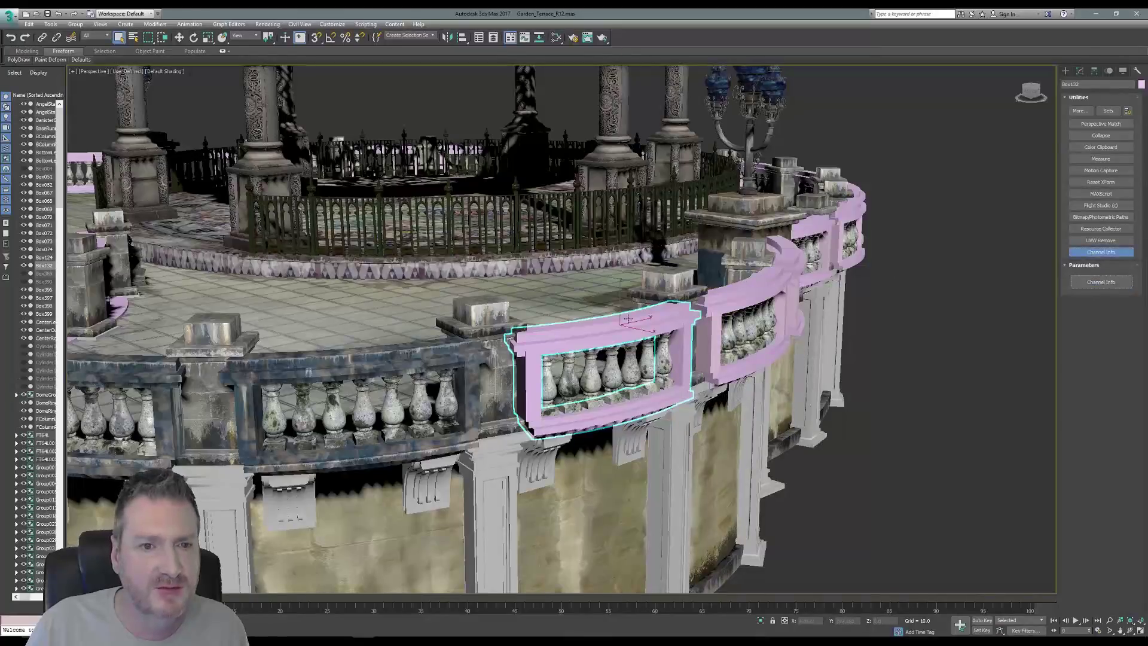
pyautogui.click(394, 359)
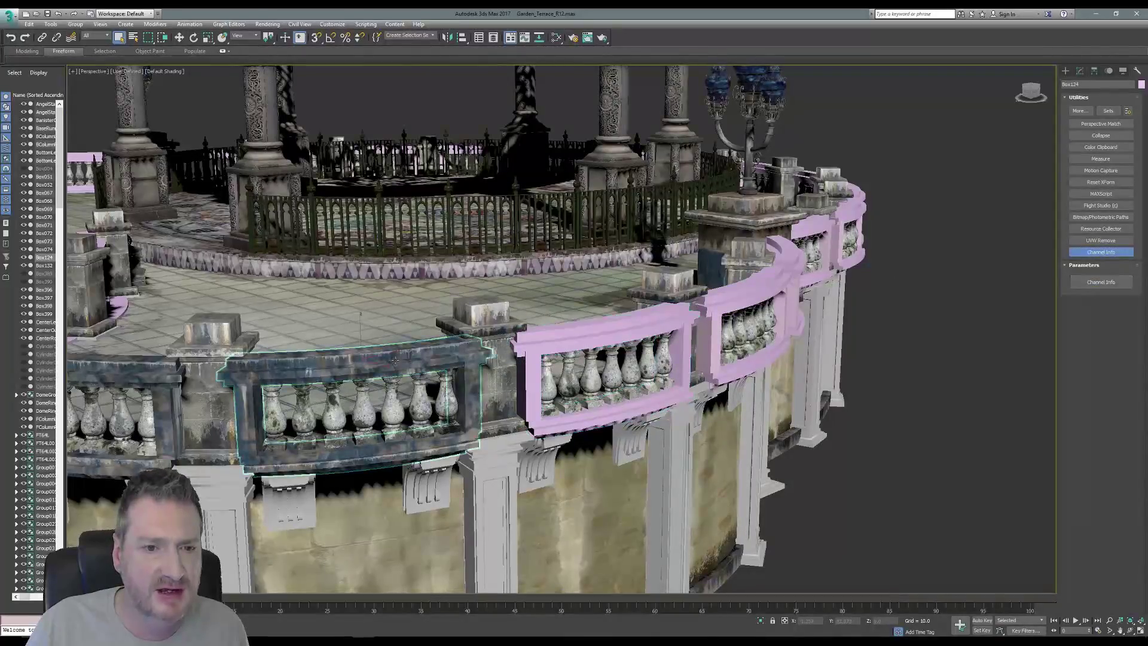
pyautogui.click(1101, 282)
pyautogui.rightClick(71, 103)
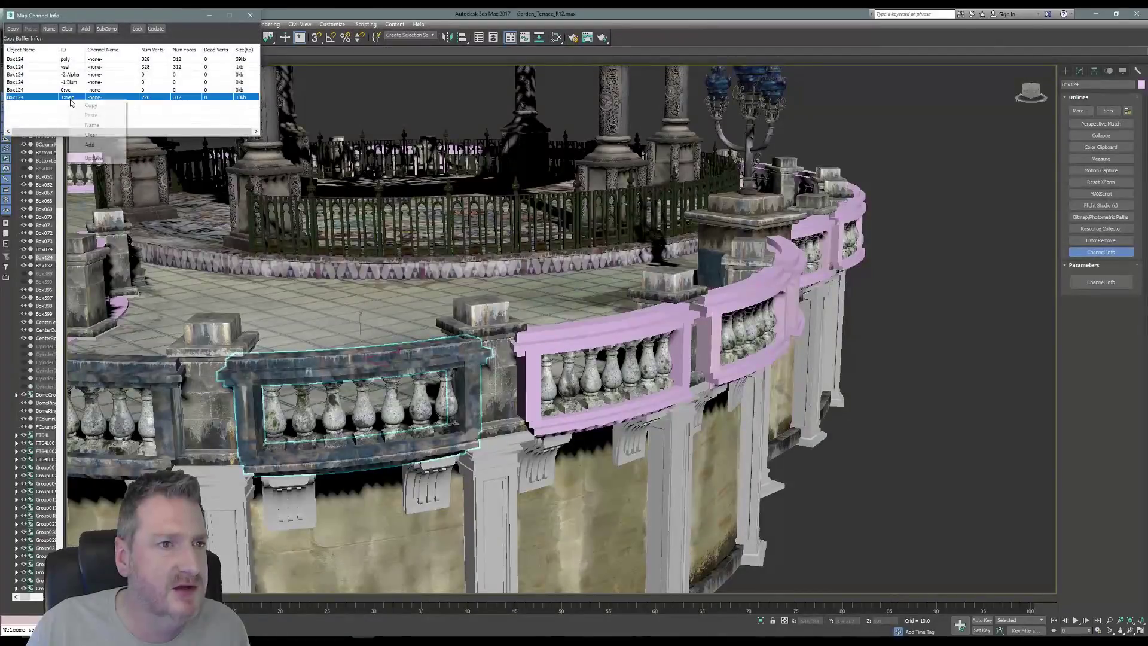
pyautogui.click(119, 122)
# - Paste the copied UV channel onto the 1:map channel of the next untextured curved banister section and close Map Channel Info
pyautogui.click(593, 330)
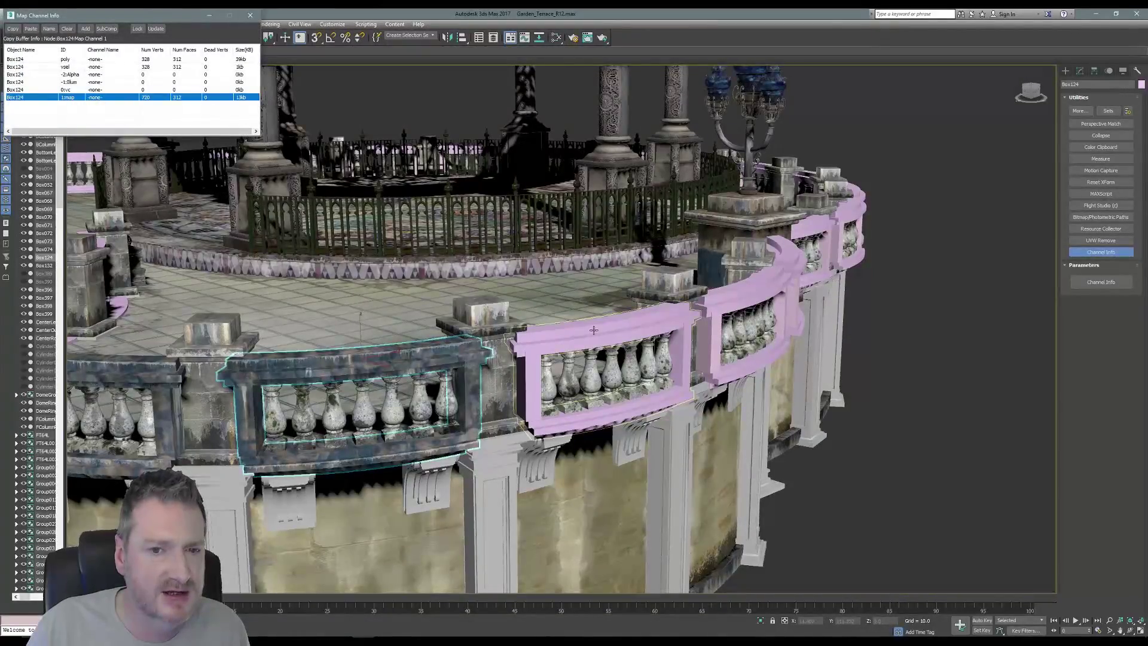
pyautogui.rightClick(67, 101)
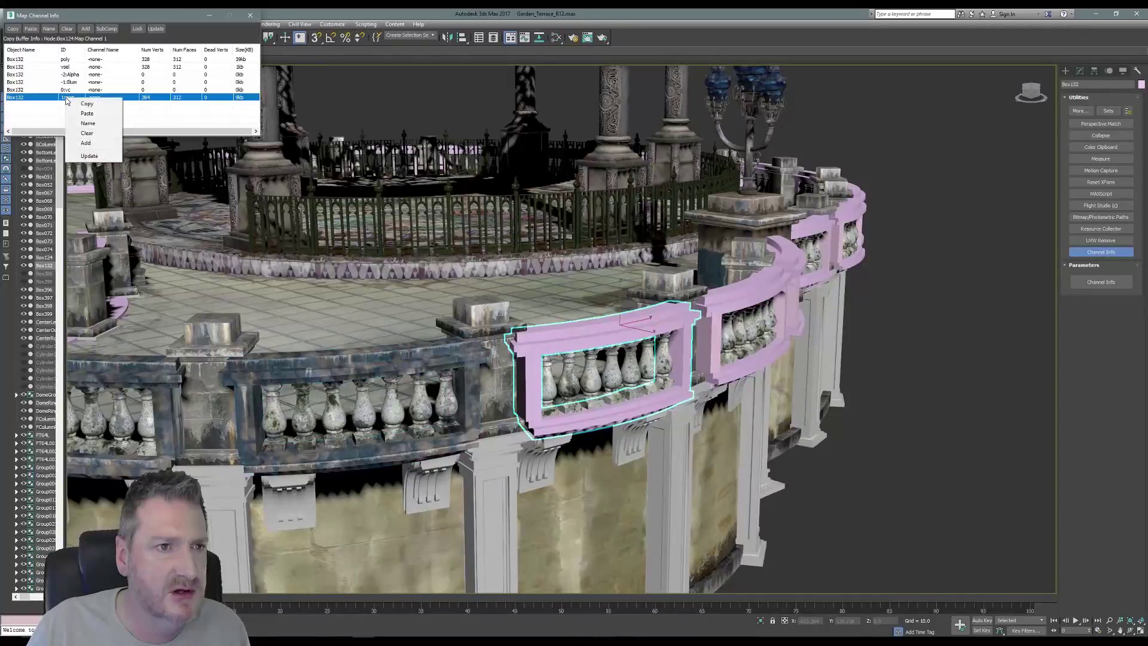
pyautogui.click(85, 115)
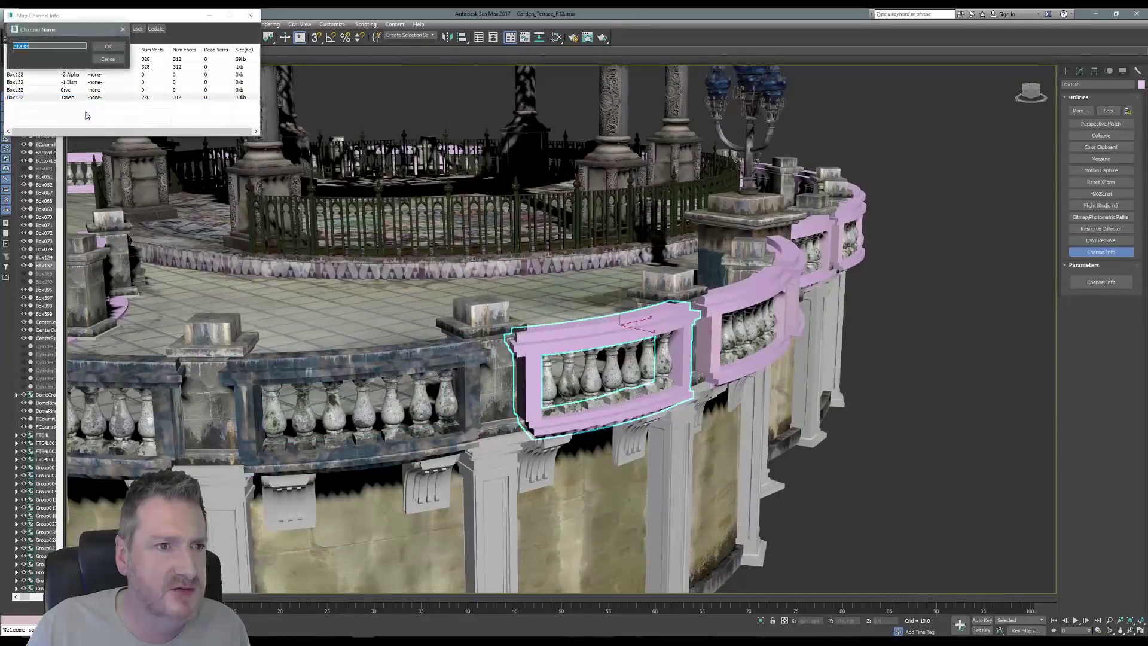
pyautogui.click(109, 48)
pyautogui.click(251, 16)
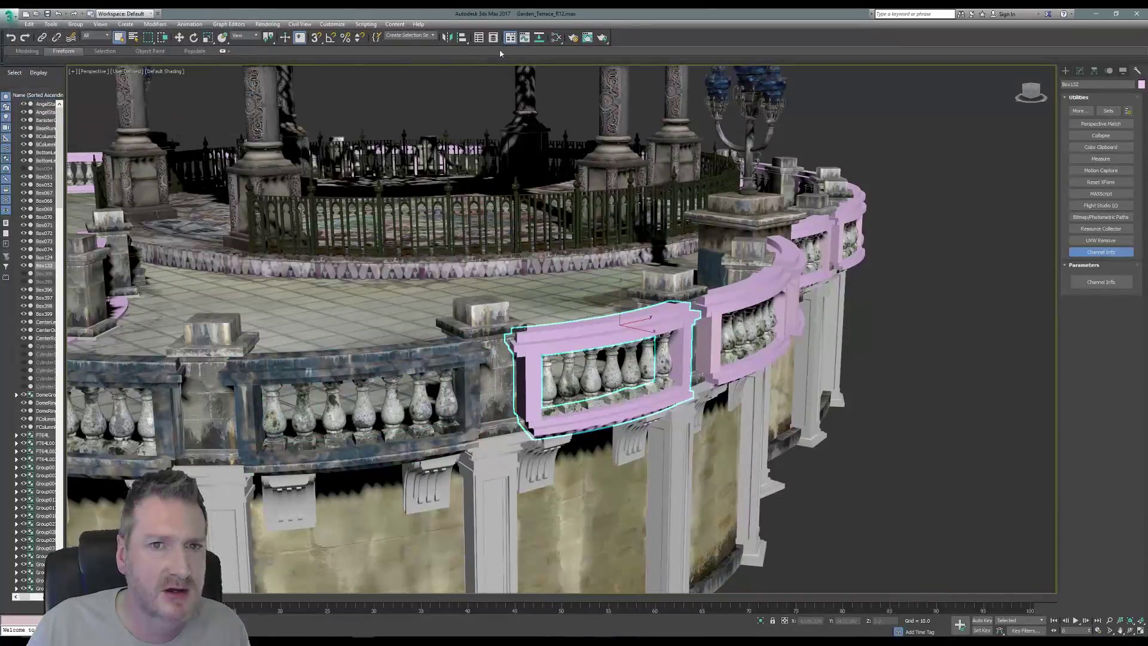
# - Assign the textured curved banister material fed by bitmap Map #71 to the selected section and close the Slate Material Editor
pyautogui.moveTo(543, 124); pyautogui.dragTo(284, 211, button='middle')
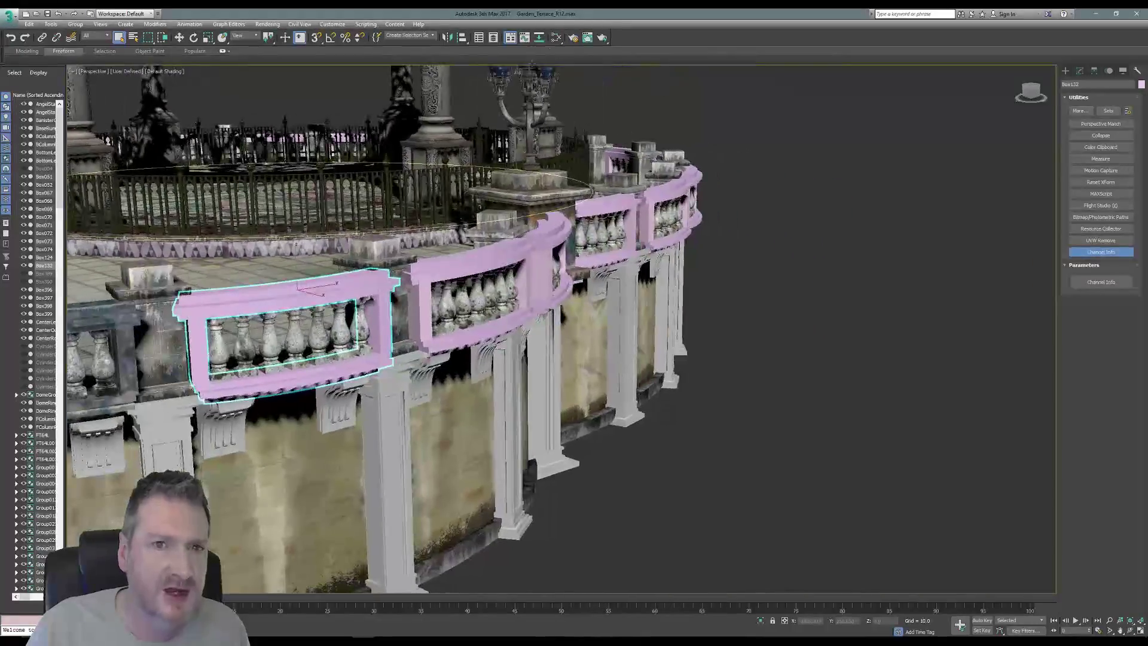
pyautogui.click(555, 38)
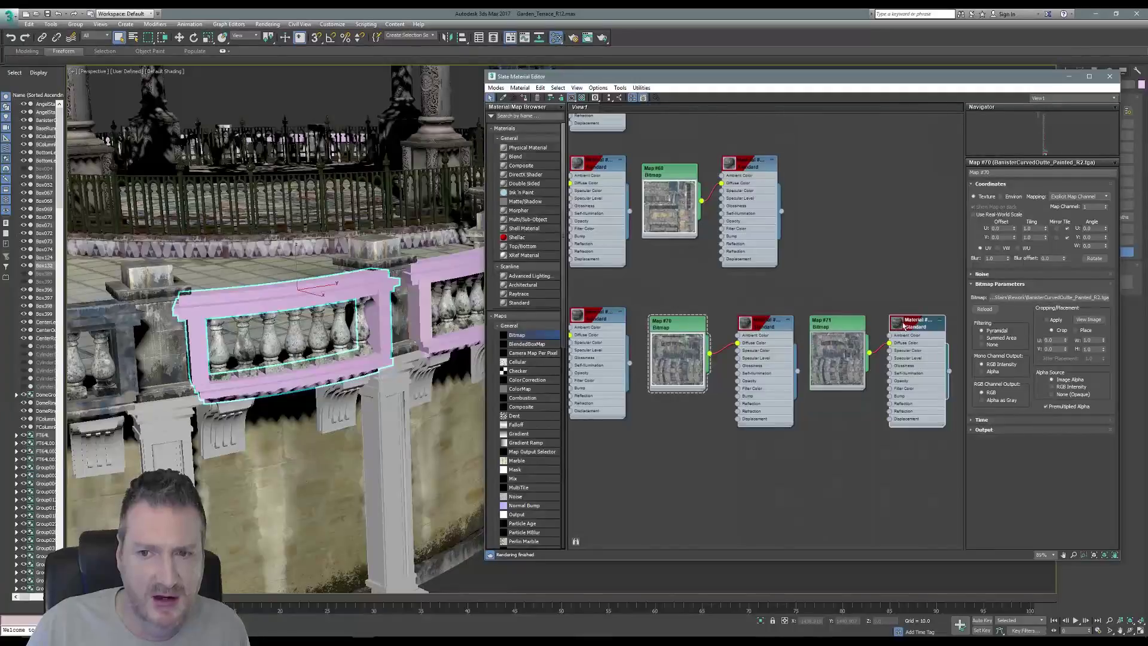
pyautogui.rightClick(904, 324)
pyautogui.click(919, 340)
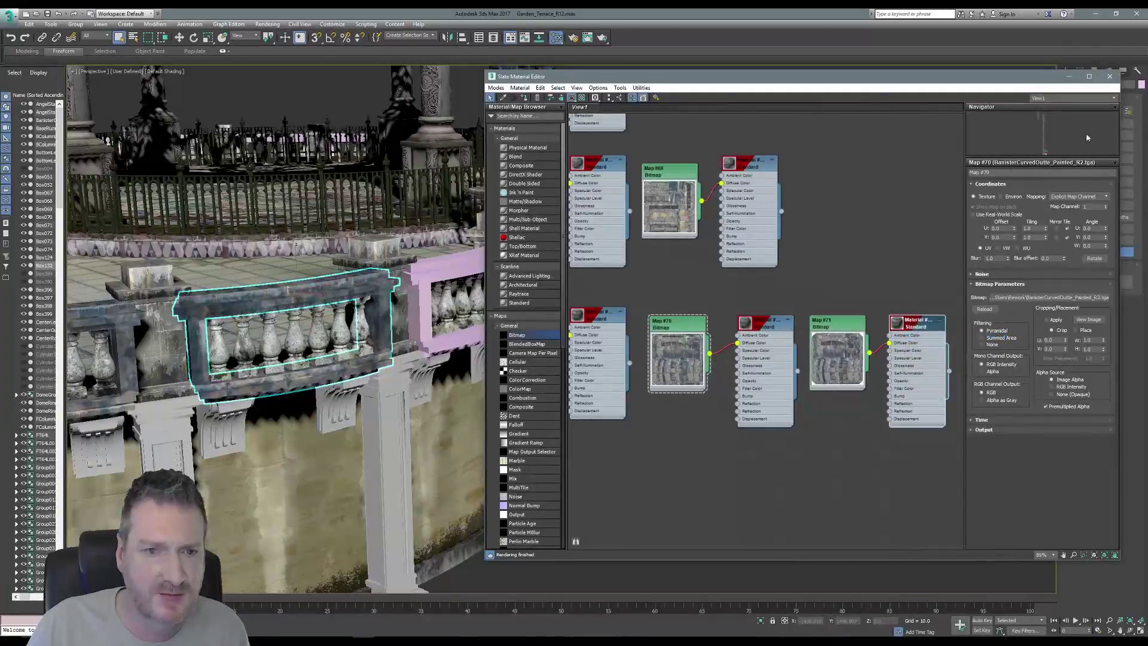
pyautogui.click(1111, 75)
# - Examine the newly textured banister section and its neighbours from several angles, including up close at the corner joint
pyautogui.keyDown('alt'); pyautogui.moveTo(380, 332); pyautogui.dragTo(558, 315, button='middle'); pyautogui.keyUp('alt')
pyautogui.click(1131, 629)
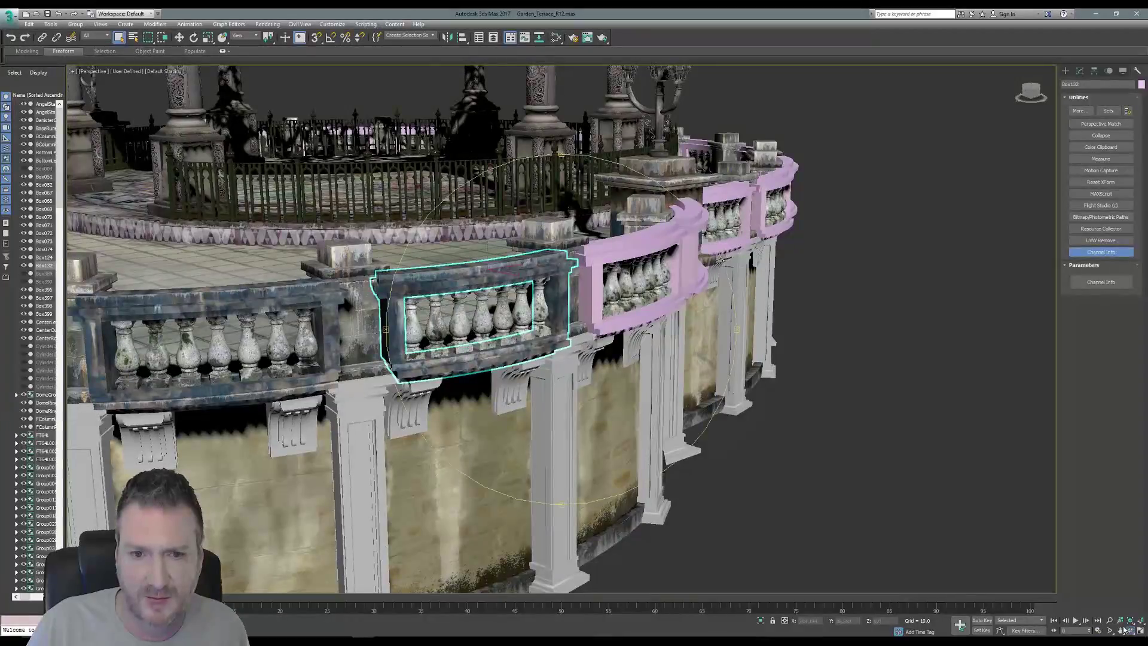
pyautogui.moveTo(509, 377); pyautogui.dragTo(444, 377)
pyautogui.moveTo(363, 373); pyautogui.dragTo(466, 302)
pyautogui.scroll(3, 463, 300)
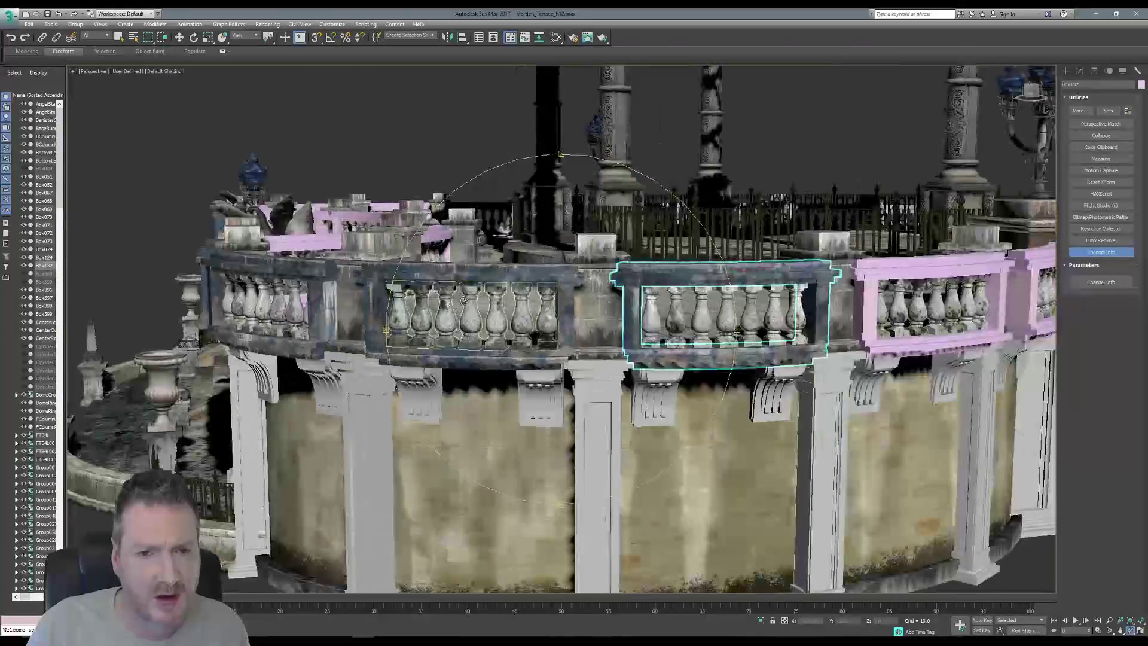
pyautogui.moveTo(575, 338); pyautogui.dragTo(679, 315)
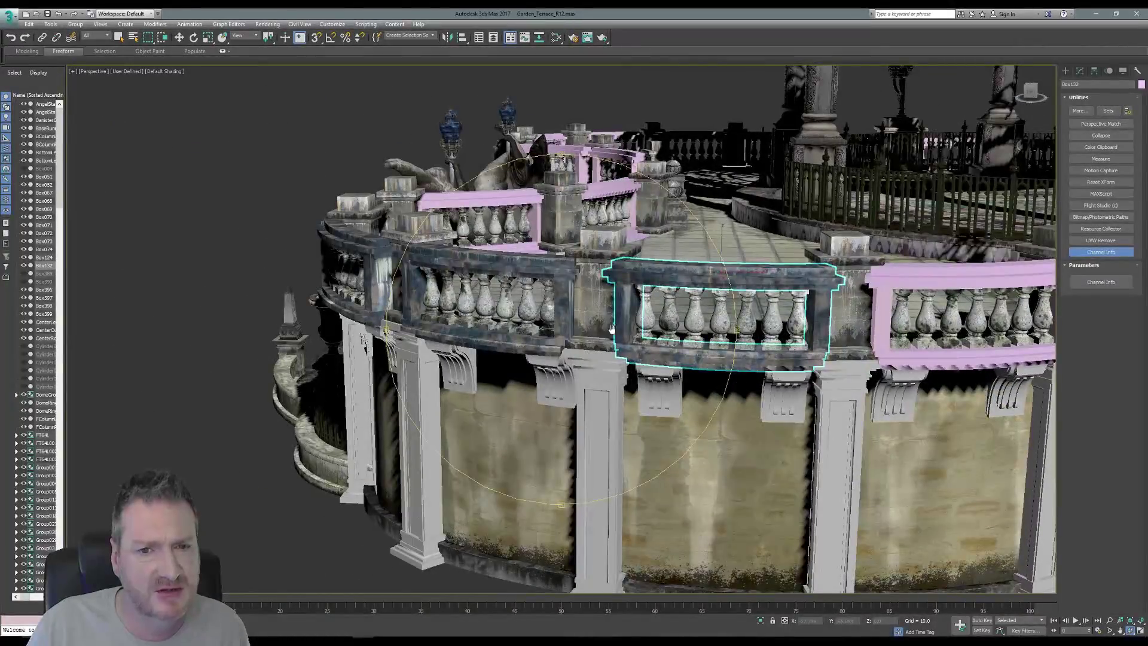
pyautogui.moveTo(611, 328); pyautogui.dragTo(658, 370)
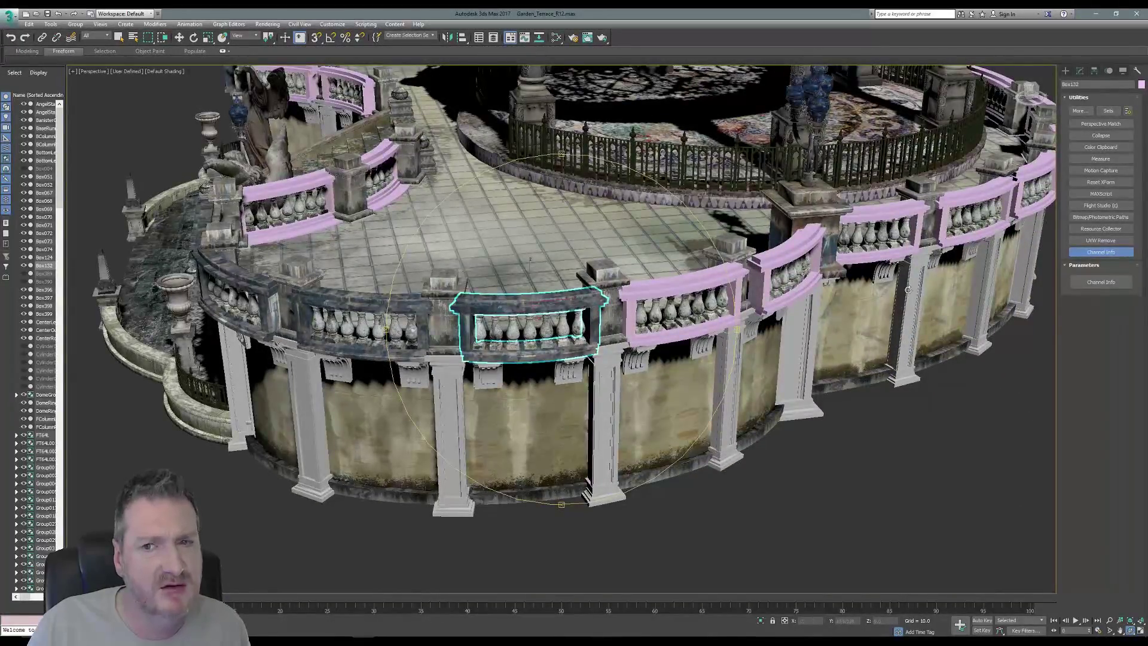
pyautogui.moveTo(578, 336); pyautogui.dragTo(595, 254)
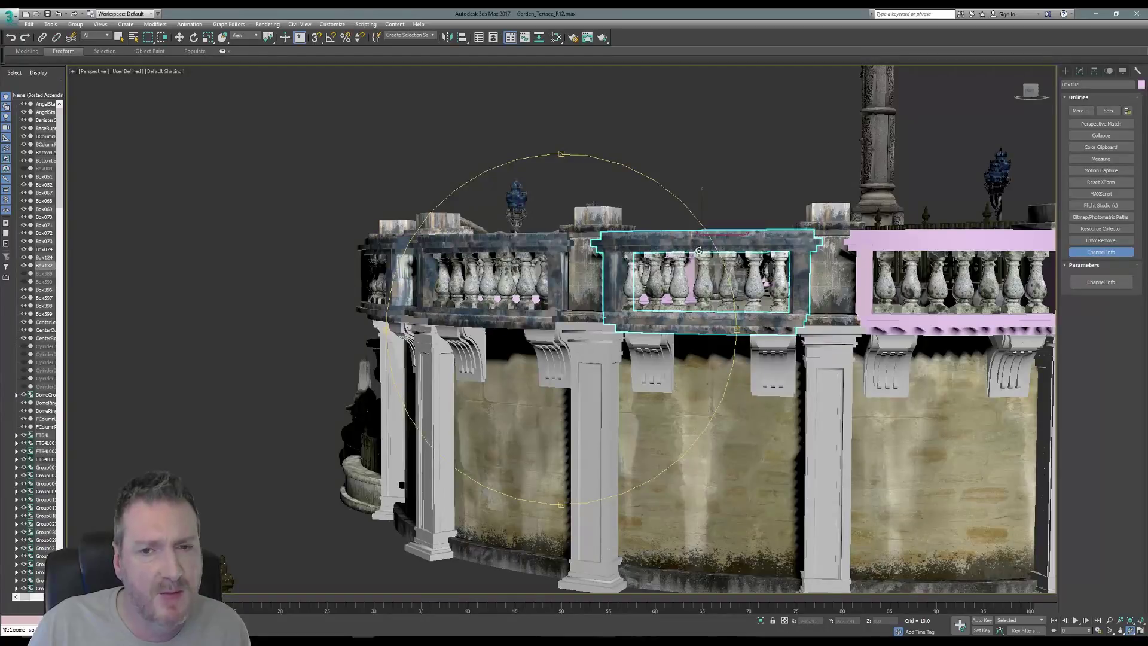
pyautogui.scroll(5, 642, 229)
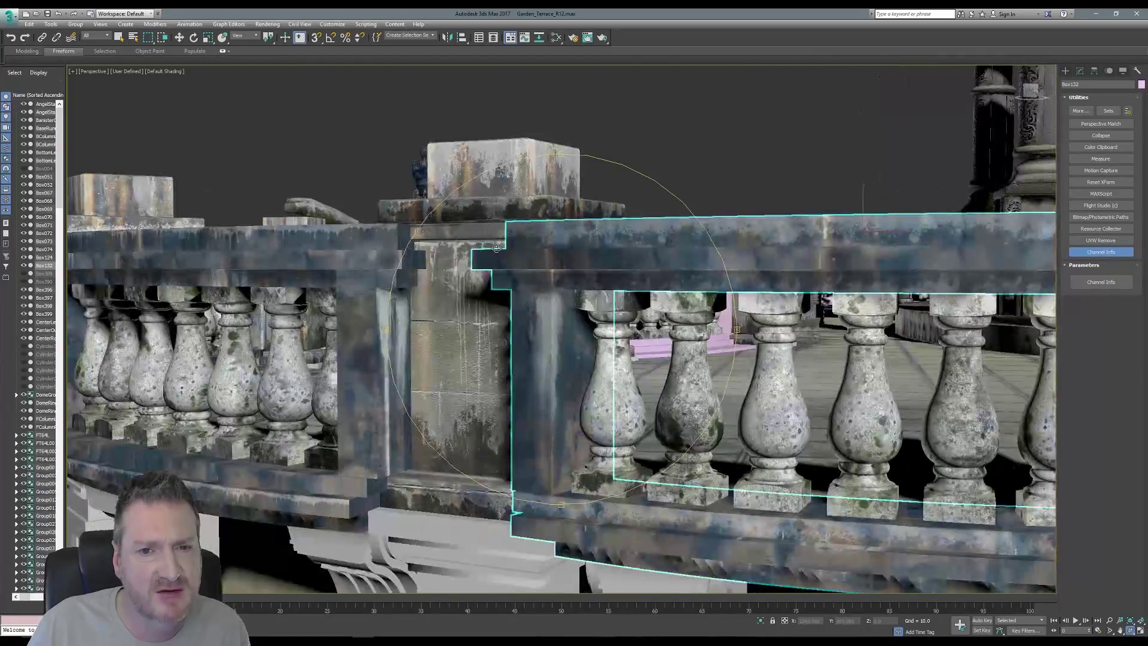
pyautogui.scroll(-5, 534, 274)
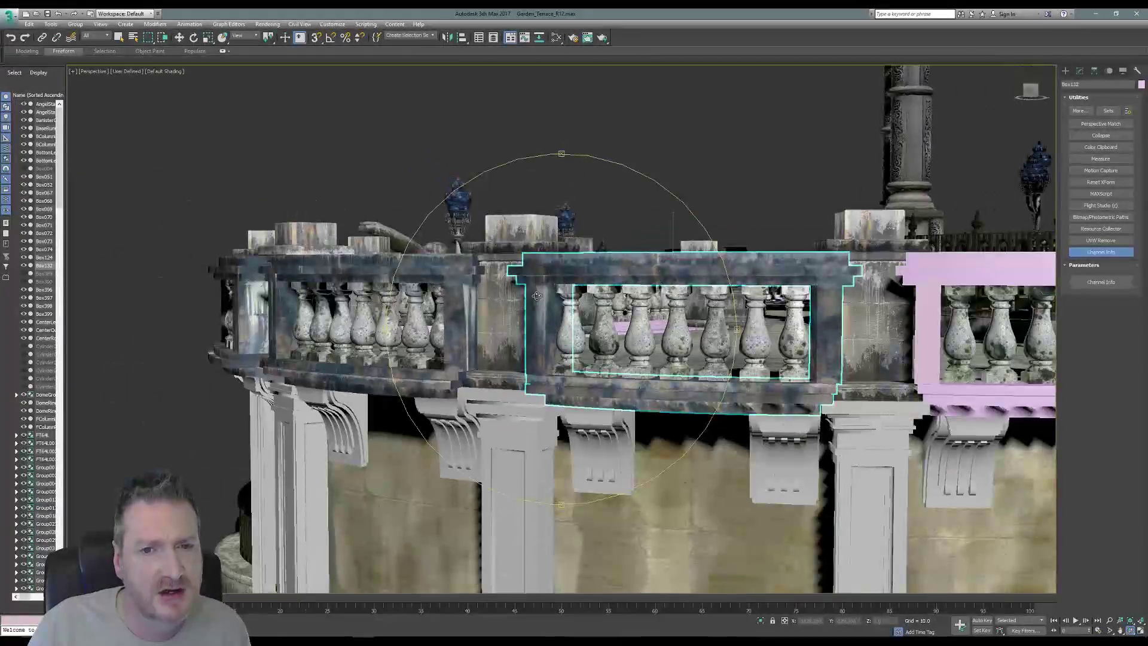
pyautogui.moveTo(534, 274); pyautogui.dragTo(540, 351)
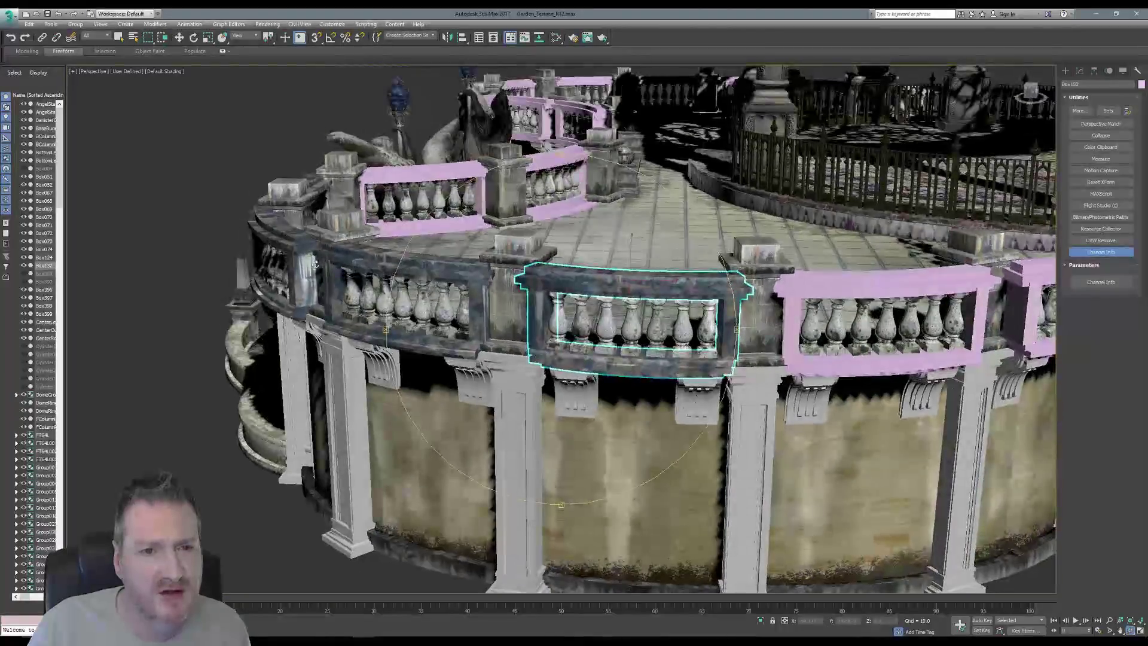
pyautogui.moveTo(315, 263); pyautogui.dragTo(873, 285)
pyautogui.moveTo(568, 307); pyautogui.dragTo(516, 305)
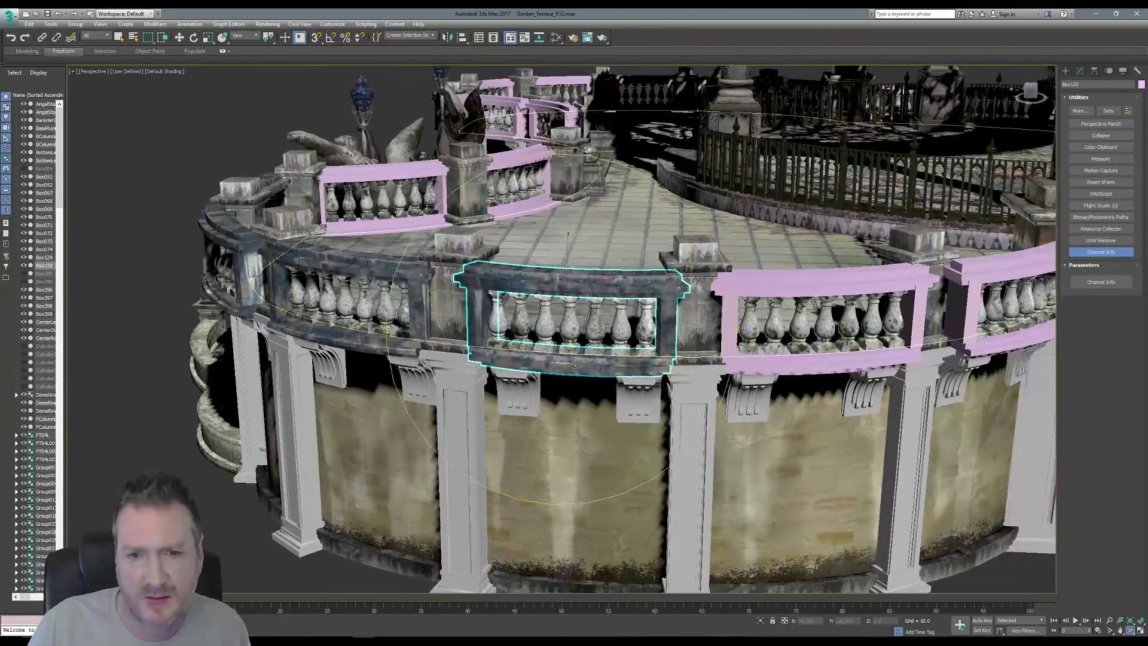
pyautogui.moveTo(572, 365); pyautogui.dragTo(539, 344)
# - Clear the selection and survey the whole terrace, comparing the textured banisters with the sections that still lack a texture
pyautogui.scroll(-3, 554, 369)
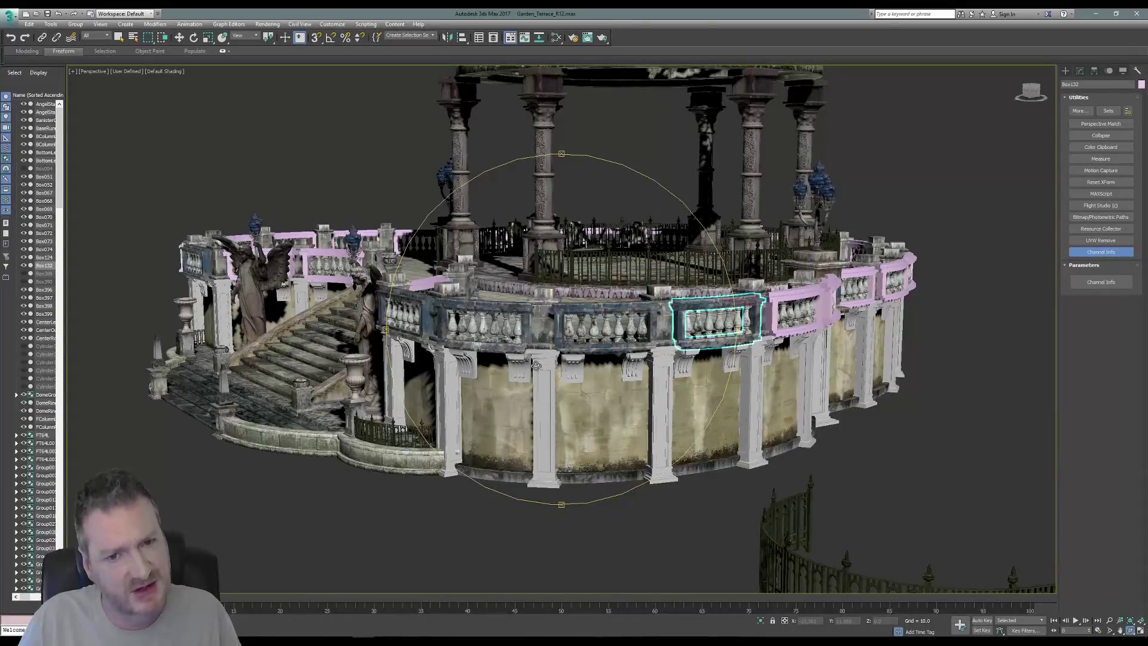
pyautogui.moveTo(548, 350); pyautogui.dragTo(541, 412)
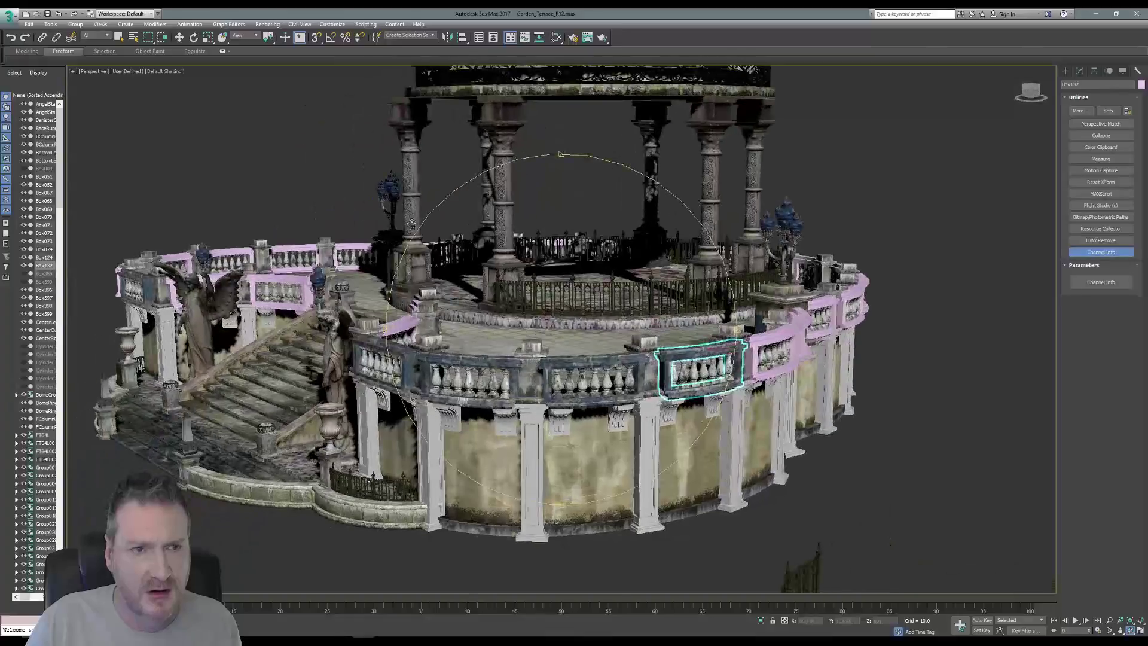
pyautogui.click(119, 37)
pyautogui.click(903, 458)
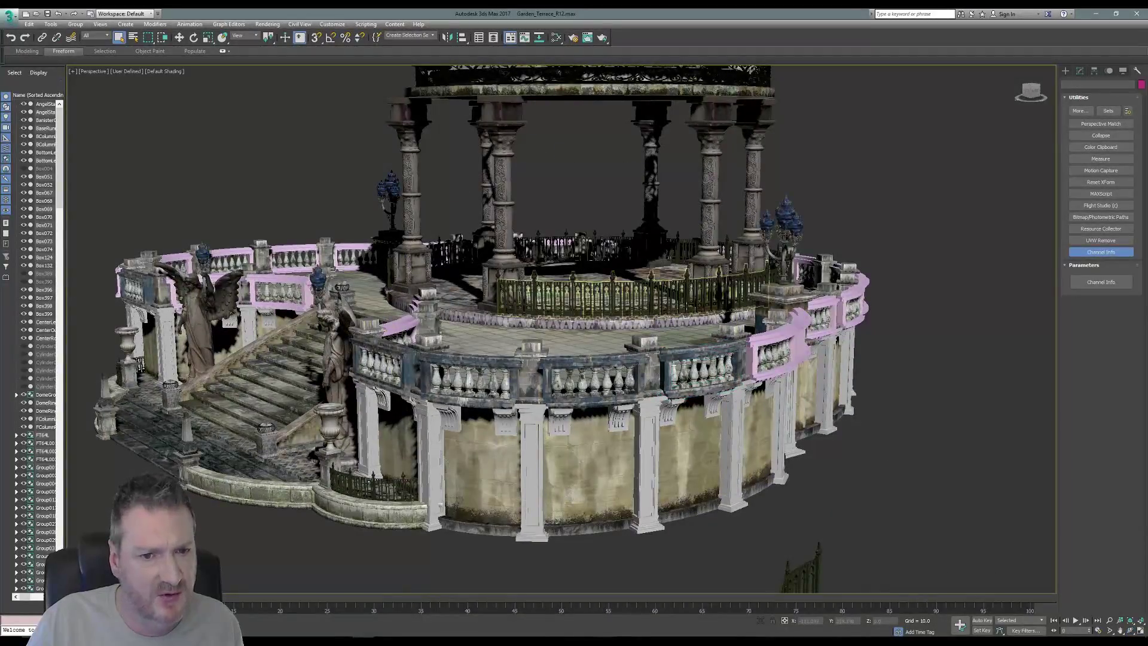
pyautogui.keyDown('alt'); pyautogui.moveTo(828, 329); pyautogui.dragTo(1020, 418, button='middle'); pyautogui.keyUp('alt')
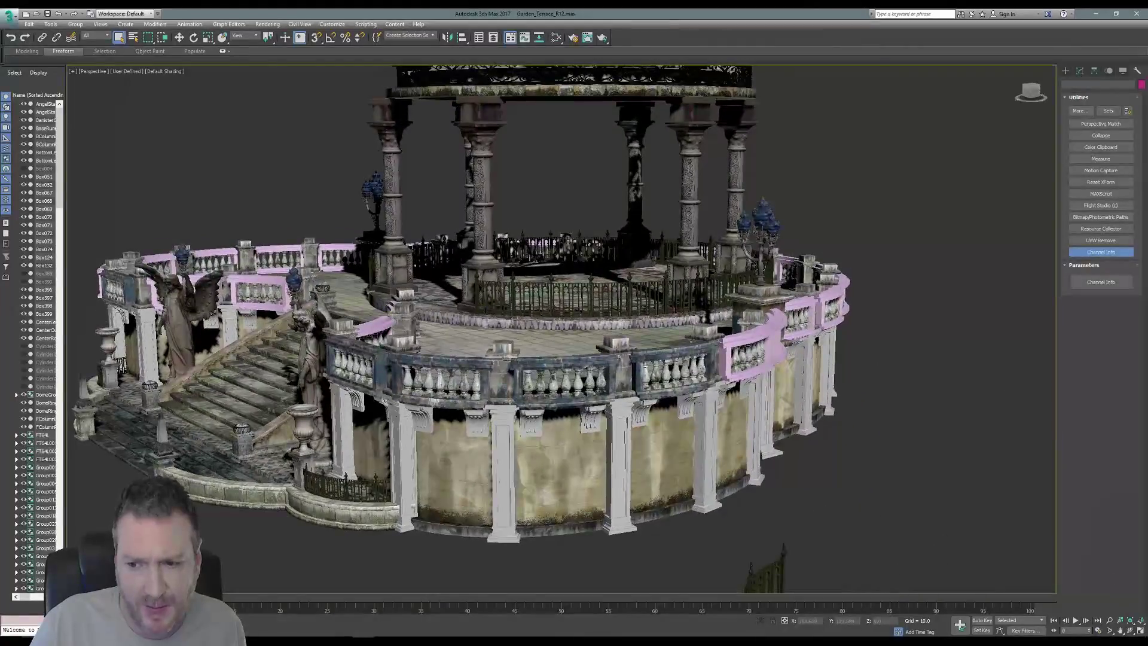
pyautogui.click(1129, 632)
pyautogui.moveTo(659, 365)
pyautogui.mouseDown()
pyautogui.moveTo(645, 347)
pyautogui.moveTo(622, 359)
pyautogui.moveTo(654, 363)
pyautogui.mouseUp()
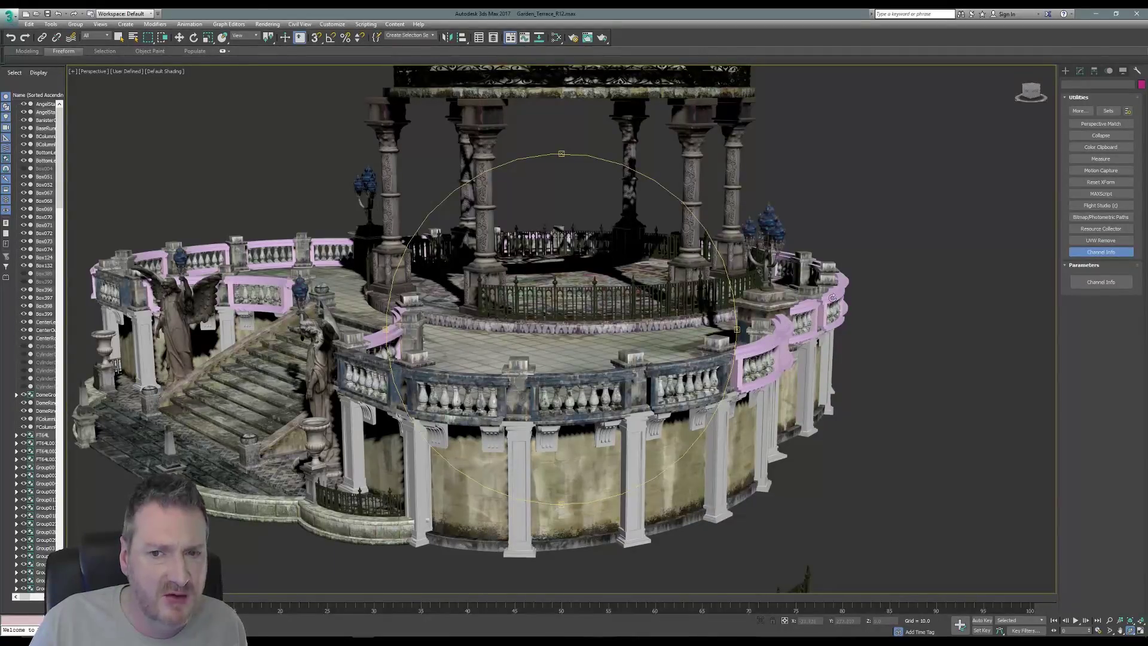
pyautogui.moveTo(657, 331); pyautogui.dragTo(553, 326)
pyautogui.moveTo(587, 308); pyautogui.dragTo(529, 324, button='middle')
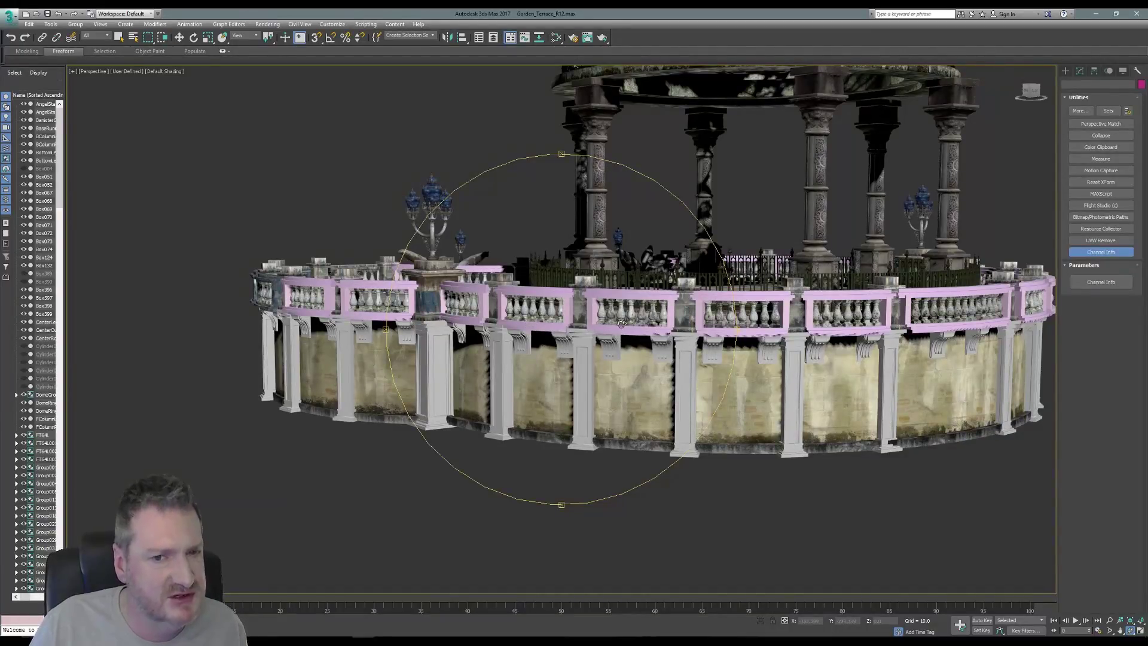
pyautogui.moveTo(562, 309); pyautogui.dragTo(627, 340)
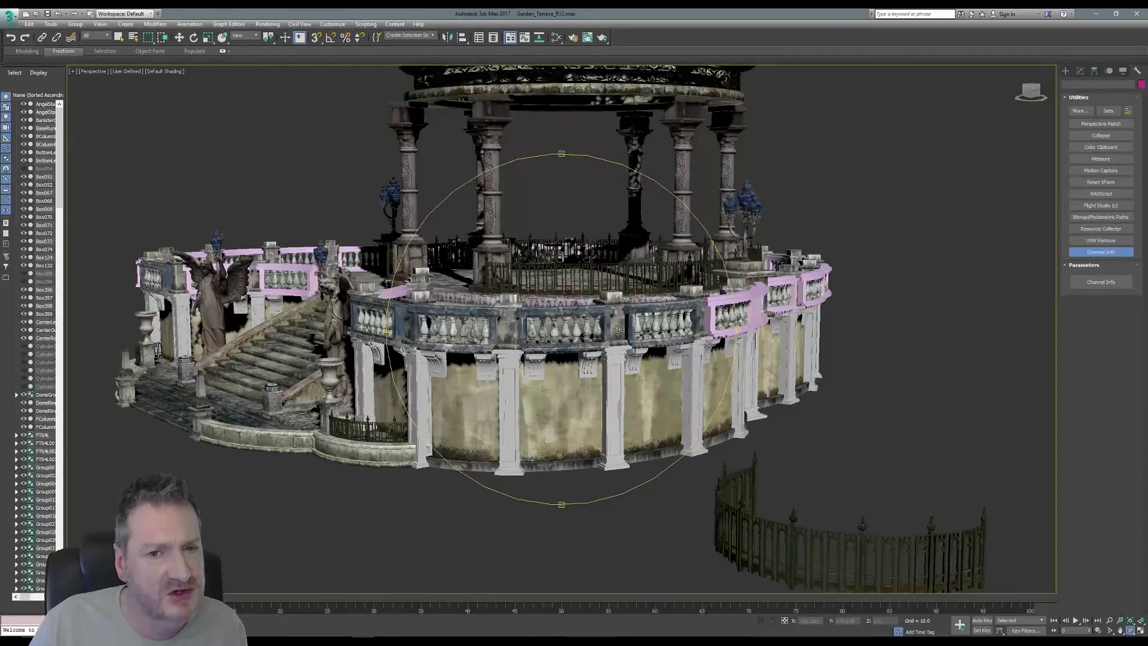
pyautogui.moveTo(602, 333); pyautogui.dragTo(586, 381)
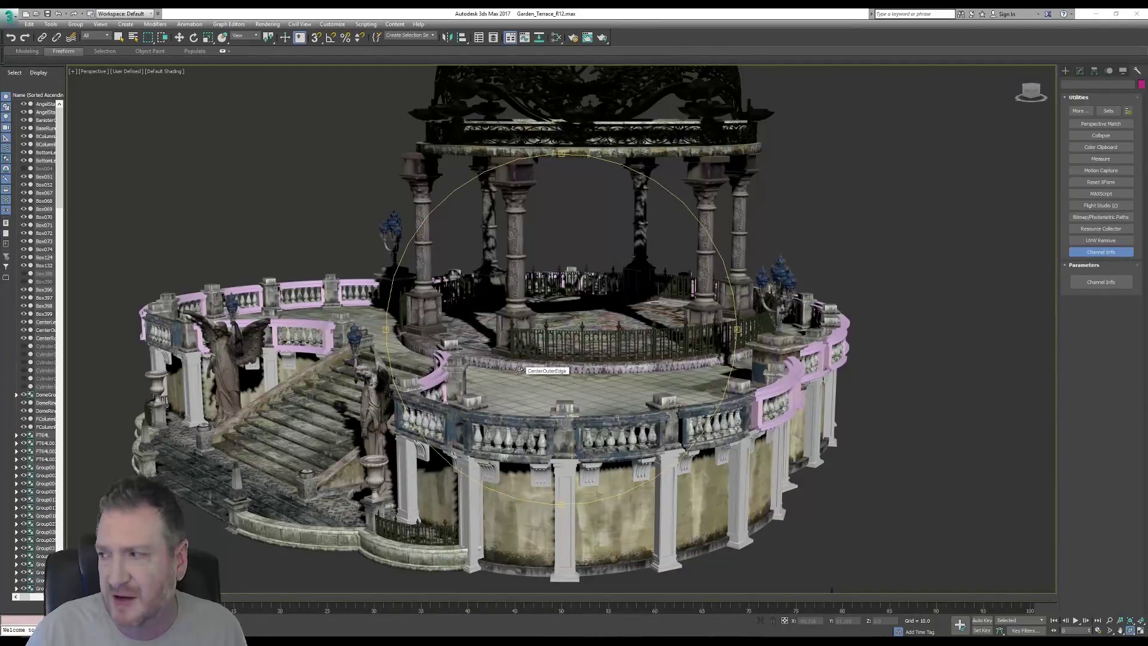
pyautogui.moveTo(500, 361); pyautogui.dragTo(844, 523)
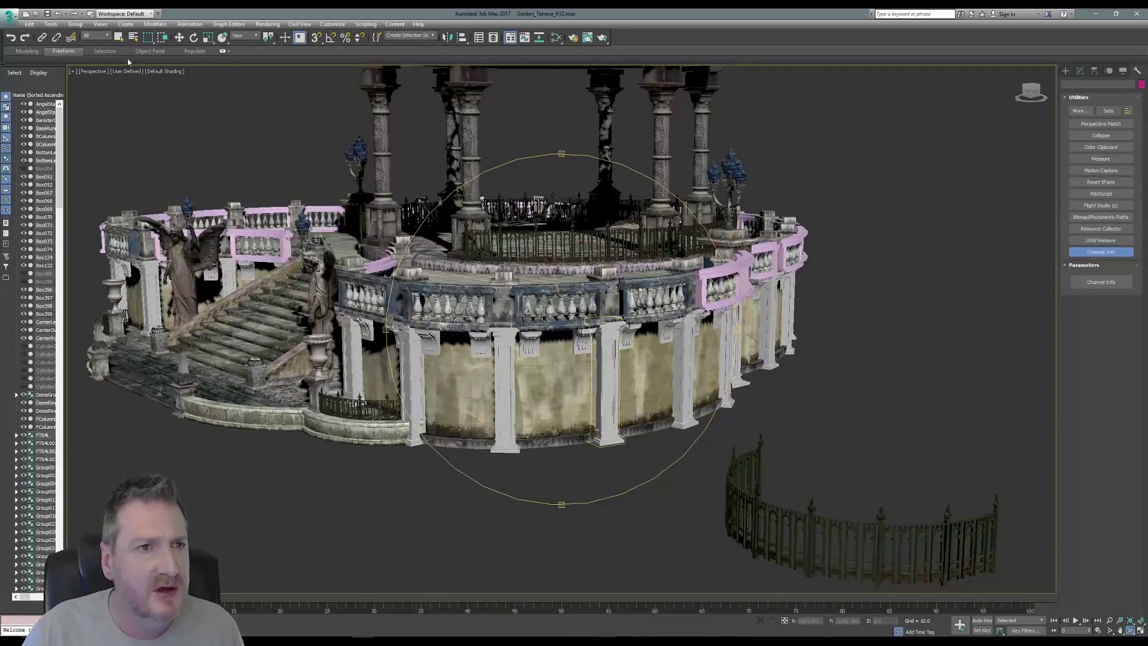
# - Delete the stray curved trellis fence standing outside the terrace in front of the outer wall
pyautogui.click(119, 37)
pyautogui.click(783, 513)
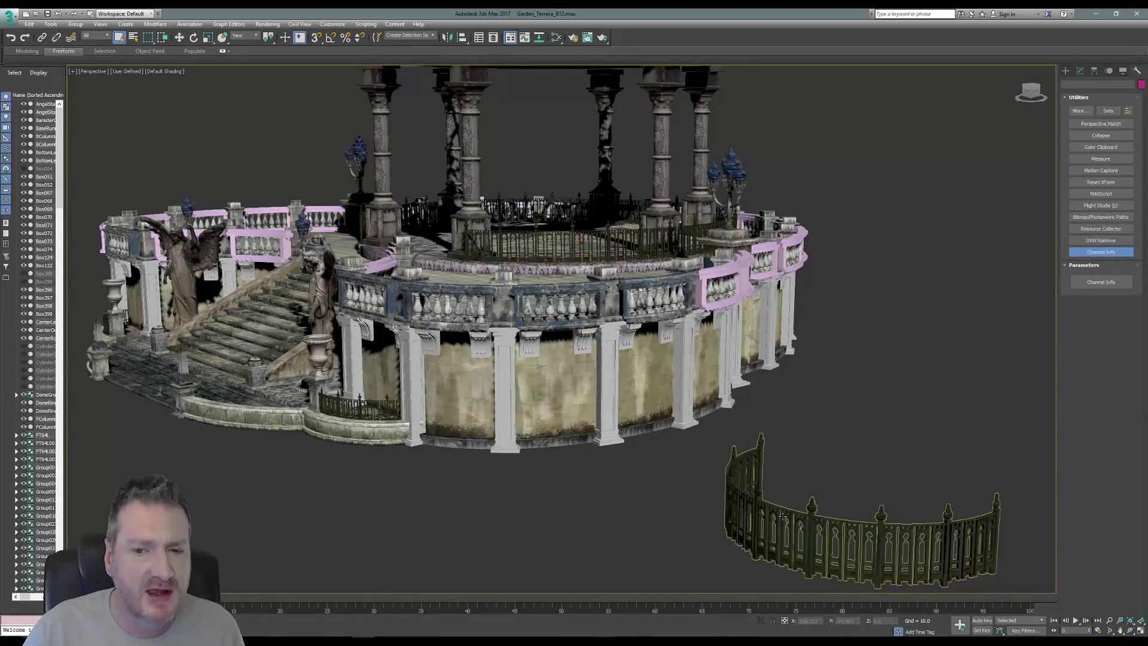
pyautogui.click(782, 516)
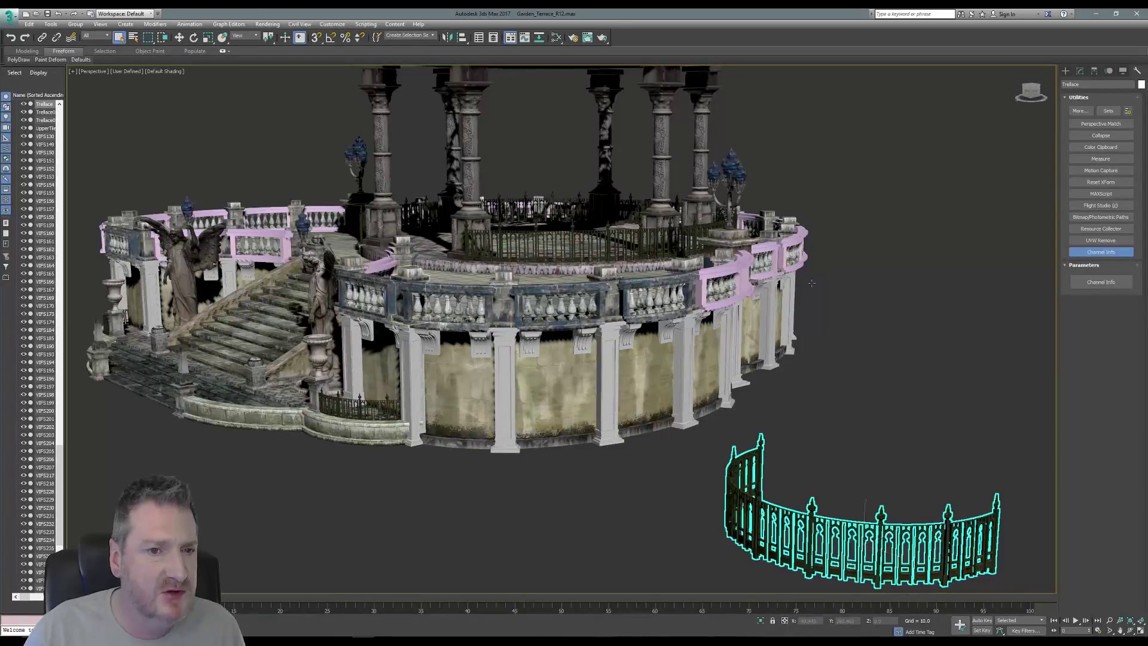
pyautogui.moveTo(813, 286); pyautogui.dragTo(802, 384, button='middle')
pyautogui.scroll(-3, 813, 359)
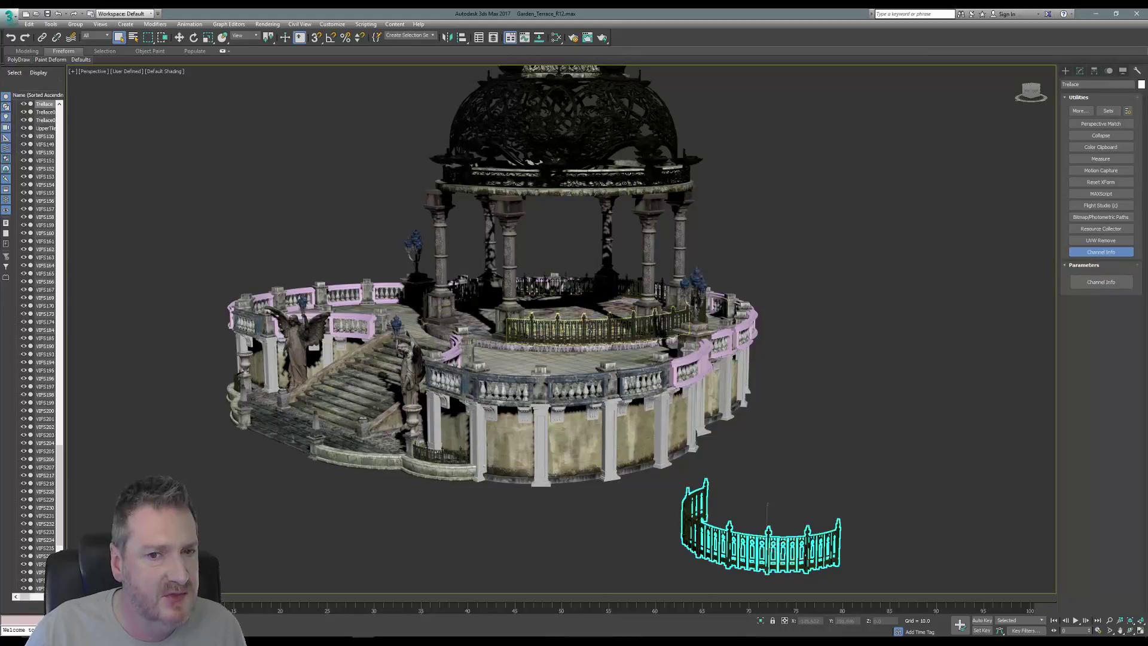
pyautogui.moveTo(795, 274); pyautogui.dragTo(801, 302, button='middle')
pyautogui.moveTo(800, 251); pyautogui.dragTo(802, 270, button='middle')
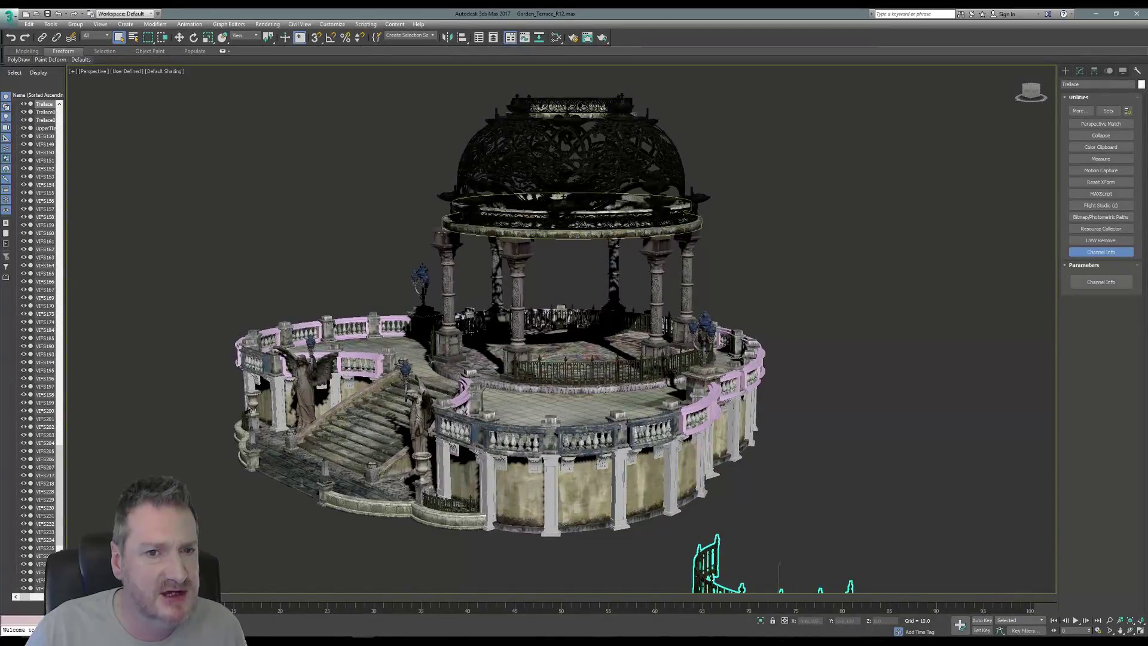
pyautogui.moveTo(830, 321); pyautogui.dragTo(802, 293, button='middle')
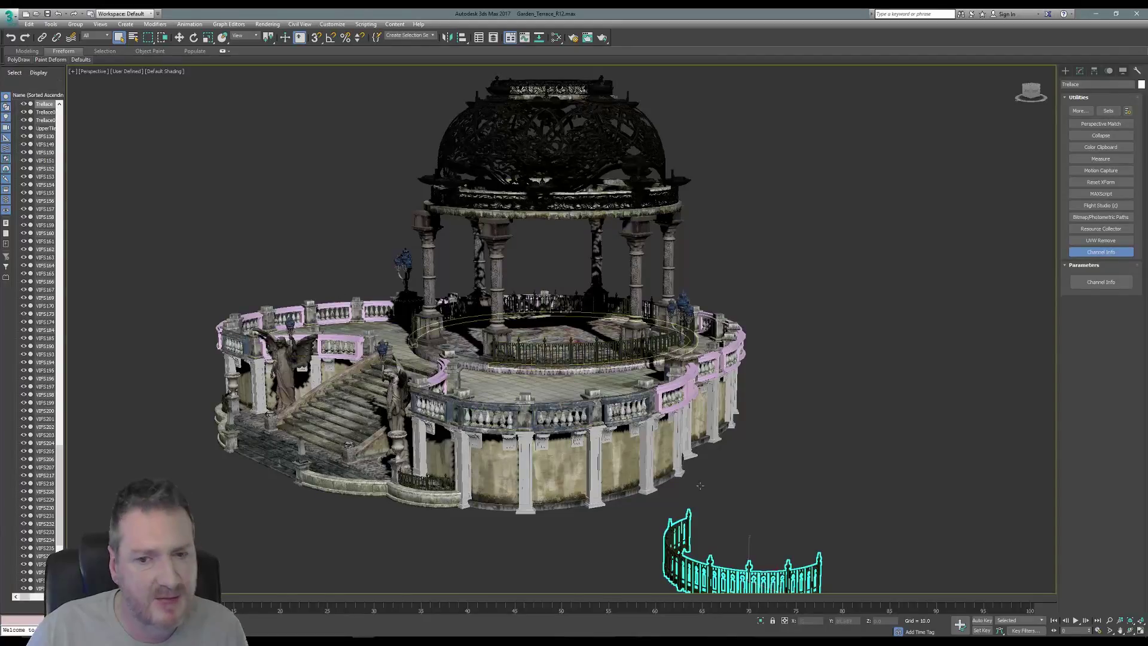
pyautogui.moveTo(773, 515)
pyautogui.mouseDown(button='middle')
pyautogui.moveTo(788, 500)
pyautogui.moveTo(790, 516)
pyautogui.moveTo(770, 519)
pyautogui.mouseUp(button='middle')
pyautogui.press('Delete')
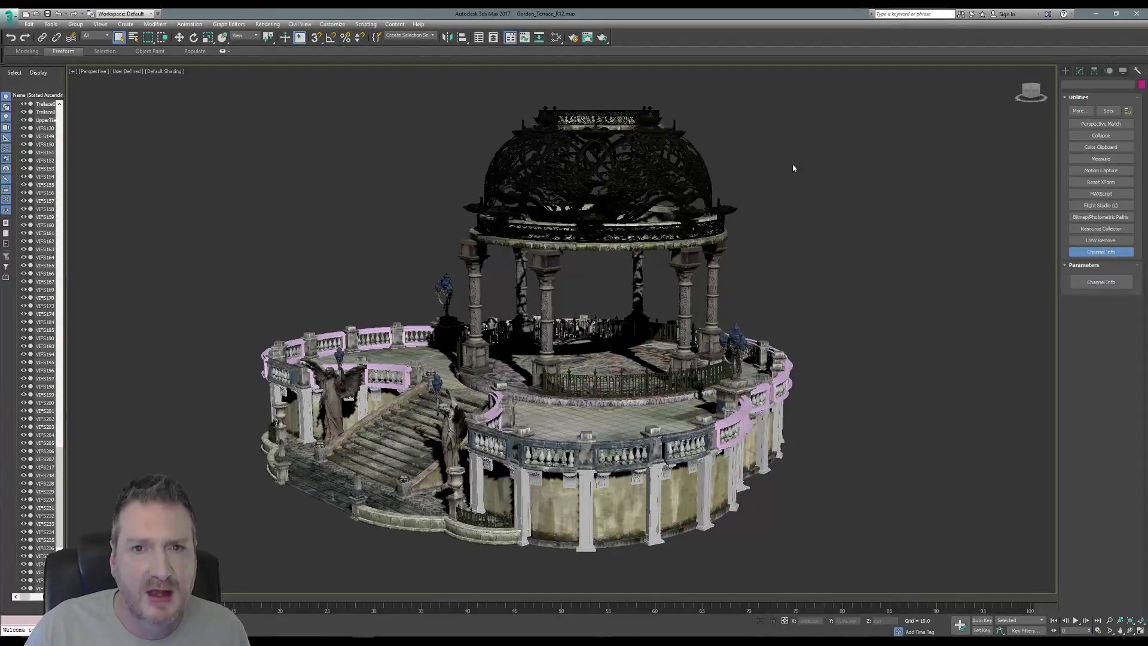
# - Switch to the BanisterCurvedOutter project in Mari, toggle paint layer visibility and add a new layer above Layer 18
pyautogui.click(1095, 13)
pyautogui.hotkey('alt', 'Tab')
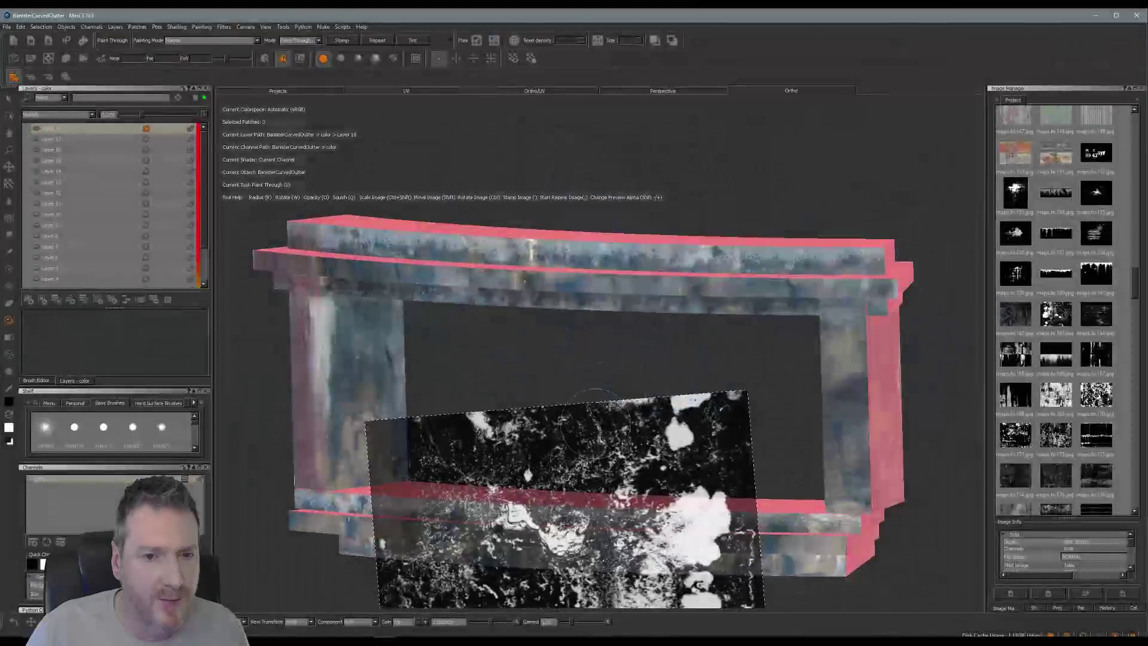
pyautogui.click(40, 128)
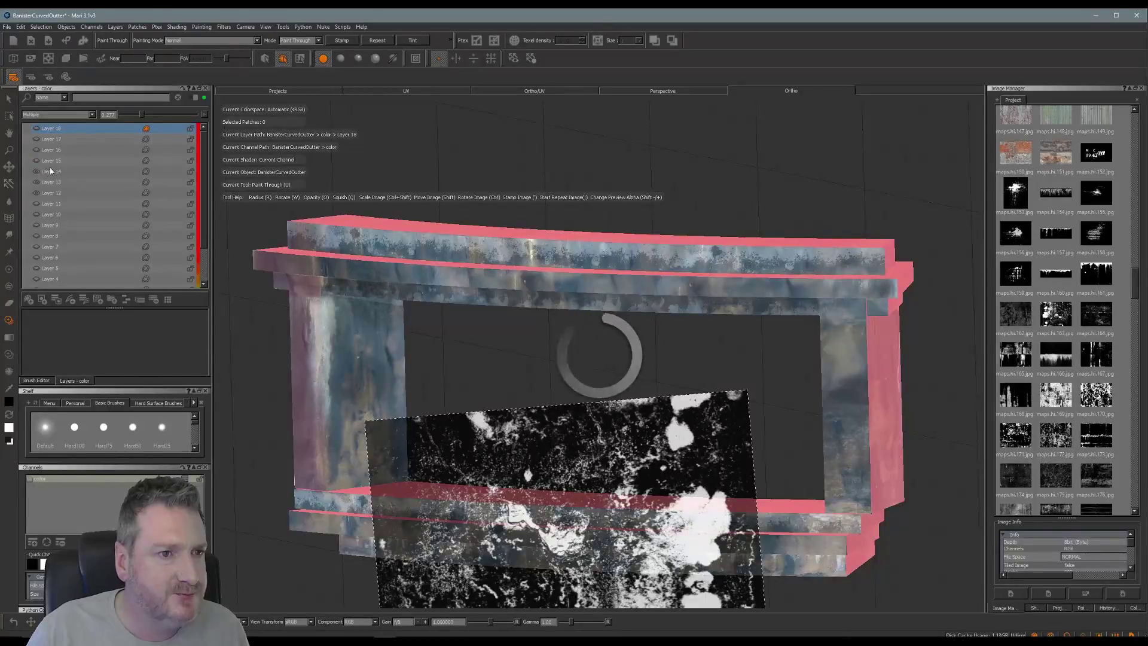
pyautogui.click(34, 181)
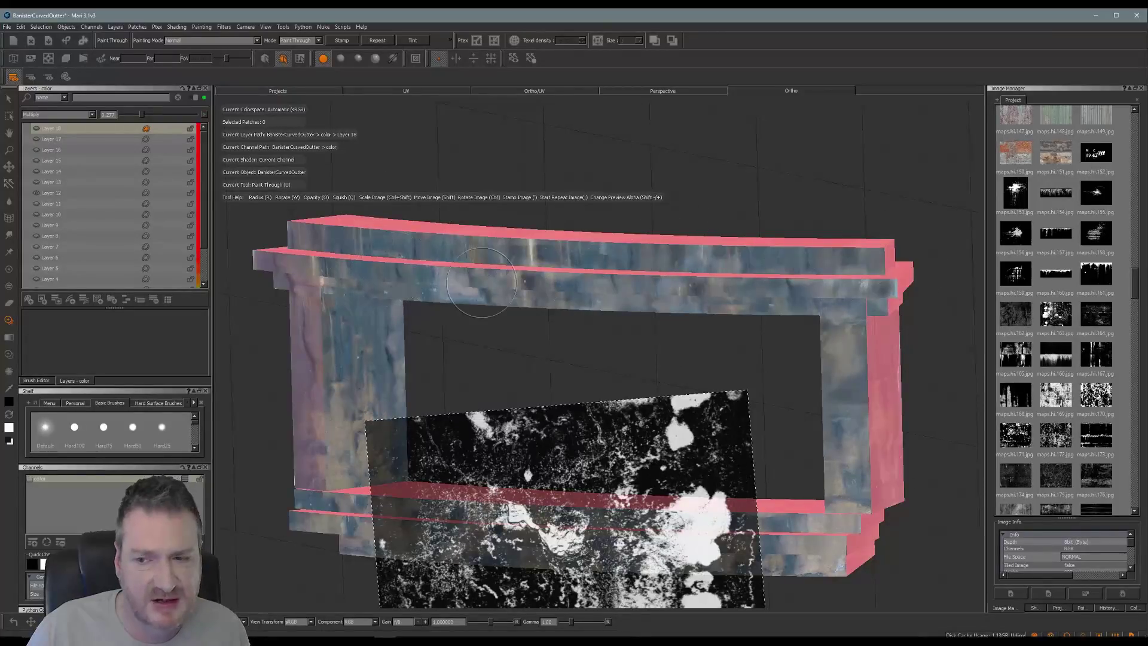
pyautogui.click(28, 299)
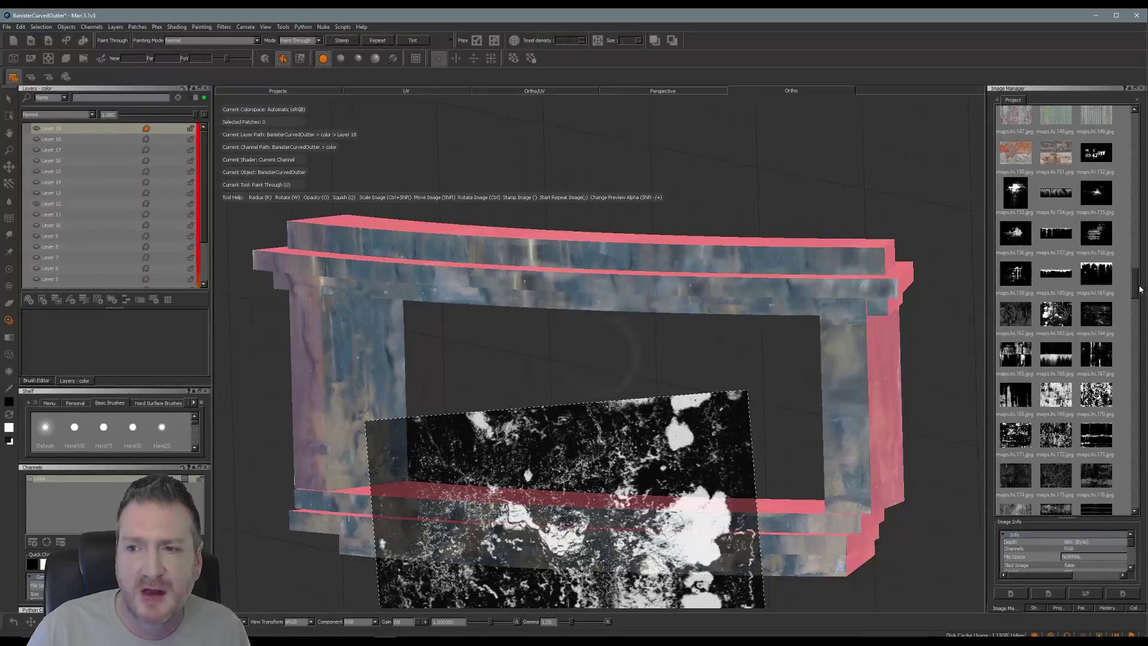
# - Load maps.hi.24.jpg as the Paint Through image, then place it over the banister, turn it about 180 degrees and enlarge it
pyautogui.moveTo(1139, 292); pyautogui.dragTo(1144, 138)
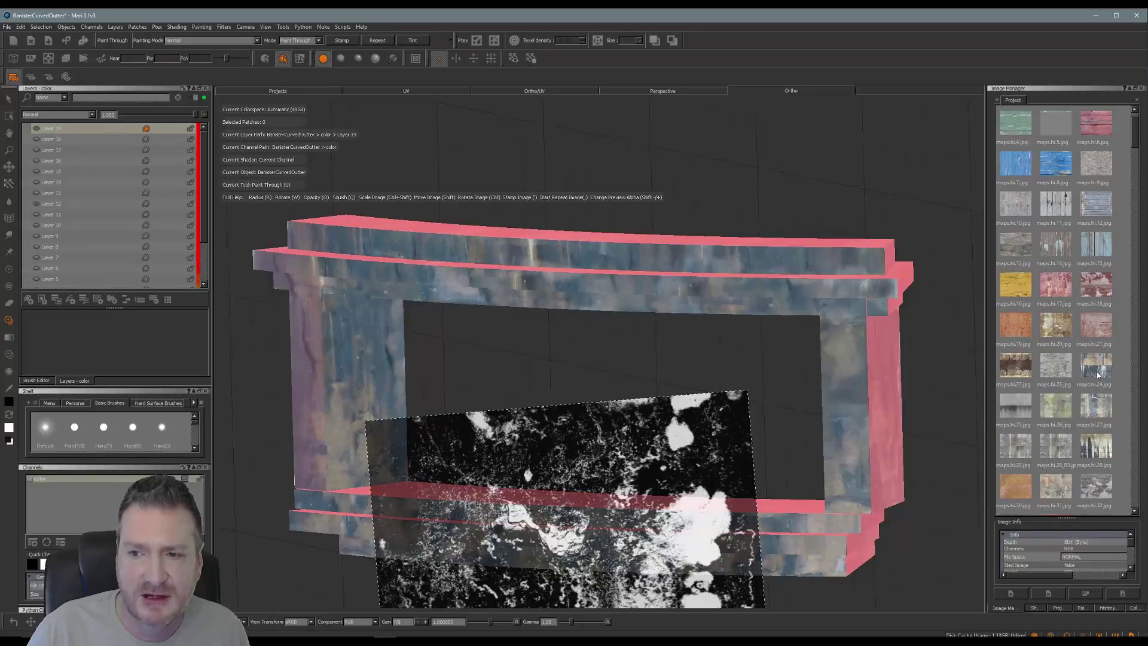
pyautogui.moveTo(1096, 372); pyautogui.dragTo(619, 371)
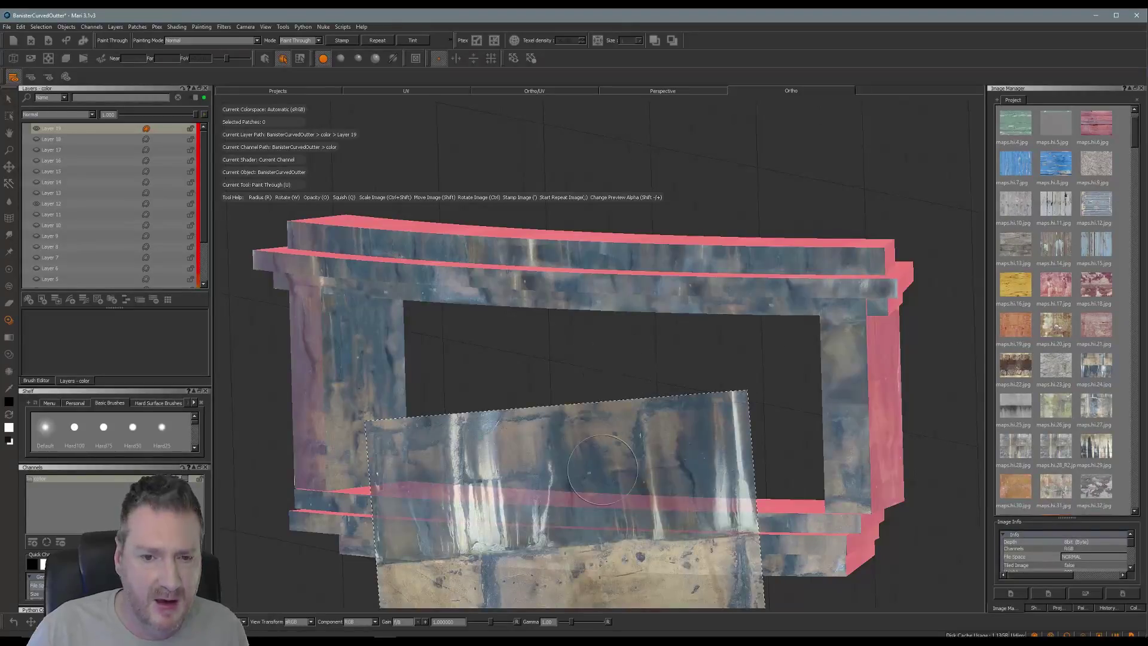
pyautogui.keyDown('shift'); pyautogui.moveTo(564, 490); pyautogui.dragTo(540, 347); pyautogui.keyUp('shift')
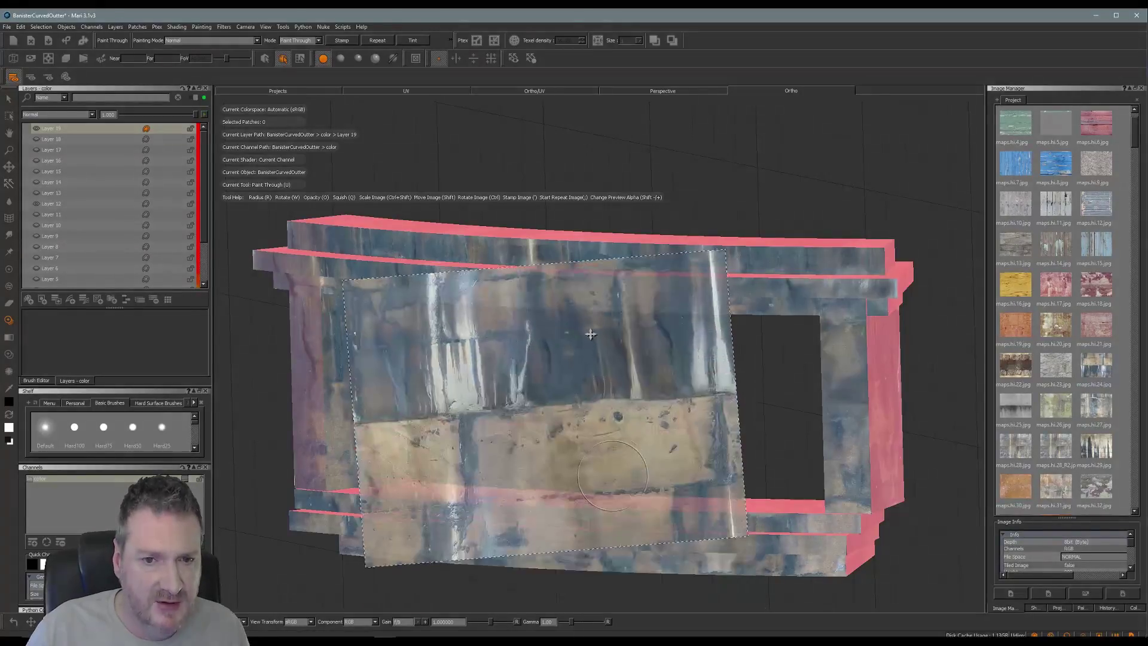
pyautogui.moveTo(674, 400)
pyautogui.keyDown('ctrl'); pyautogui.mouseDown()
pyautogui.moveTo(598, 455)
pyautogui.moveTo(466, 443)
pyautogui.moveTo(393, 407)
pyautogui.mouseUp(); pyautogui.keyUp('ctrl')
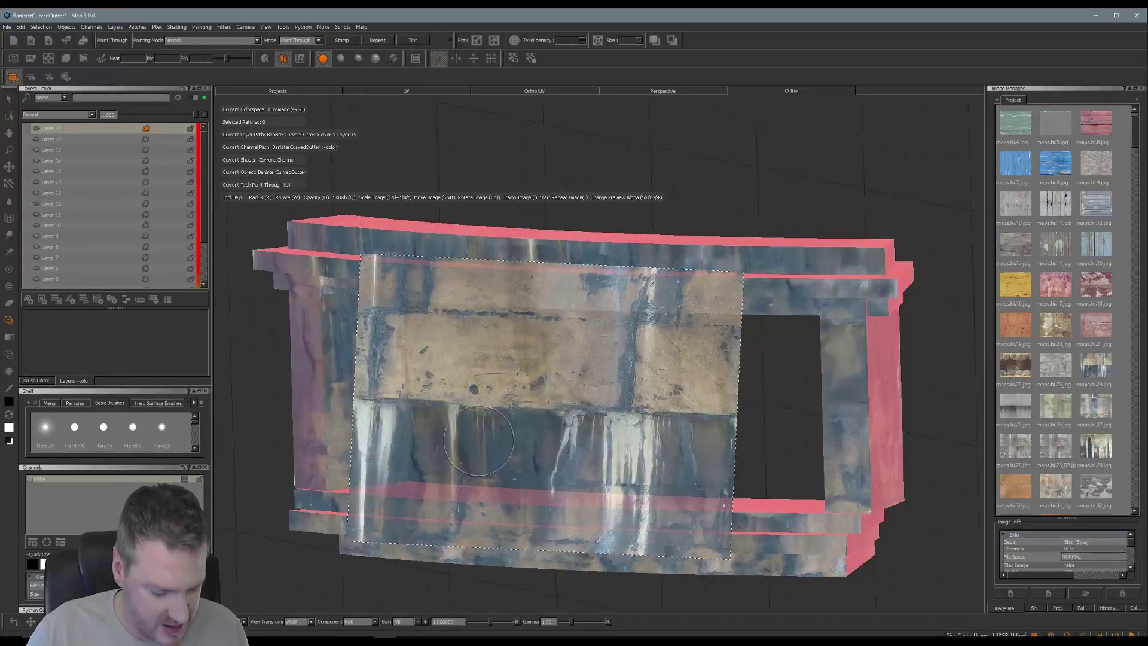
pyautogui.moveTo(492, 415)
pyautogui.keyDown('ctrl'); pyautogui.keyDown('shift'); pyautogui.mouseDown()
pyautogui.moveTo(577, 411)
pyautogui.moveTo(618, 300)
pyautogui.mouseUp(); pyautogui.keyUp('shift'); pyautogui.keyUp('ctrl')
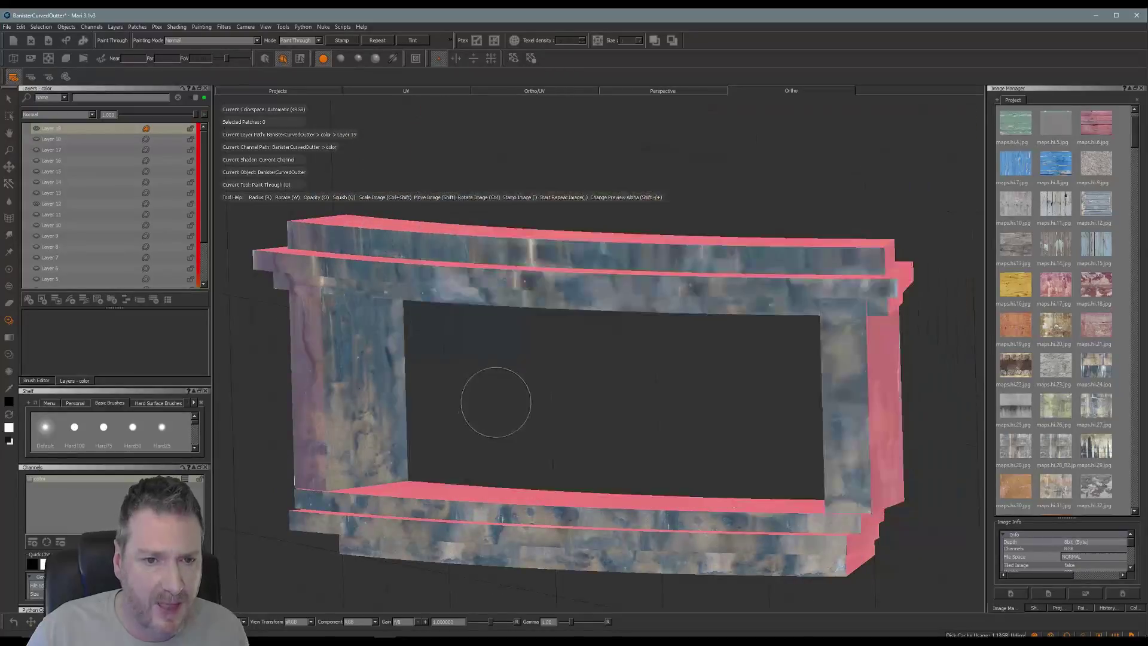
# - Turn the banister to show its end pillar and align the photo's white drips over the pillar's outer end face
pyautogui.press('Escape')
pyautogui.keyDown('alt'); pyautogui.moveTo(598, 356); pyautogui.dragTo(635, 346); pyautogui.keyUp('alt')
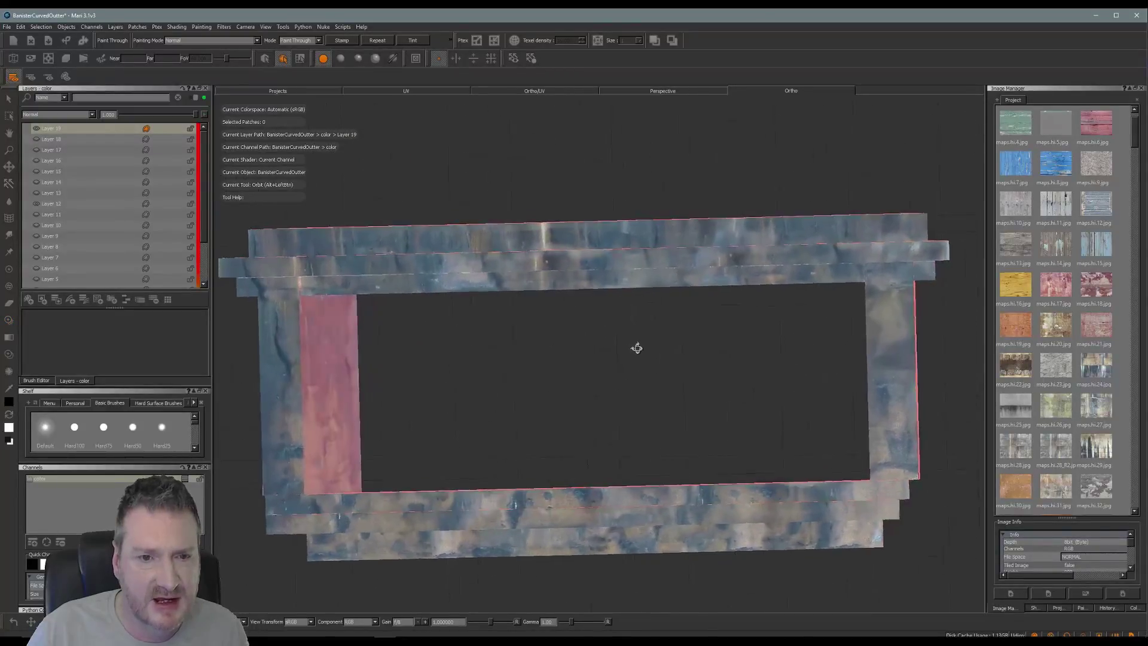
pyautogui.moveTo(559, 346)
pyautogui.keyDown('alt'); pyautogui.mouseDown()
pyautogui.moveTo(494, 356)
pyautogui.moveTo(582, 377)
pyautogui.moveTo(664, 374)
pyautogui.moveTo(571, 381)
pyautogui.mouseUp(); pyautogui.keyUp('alt')
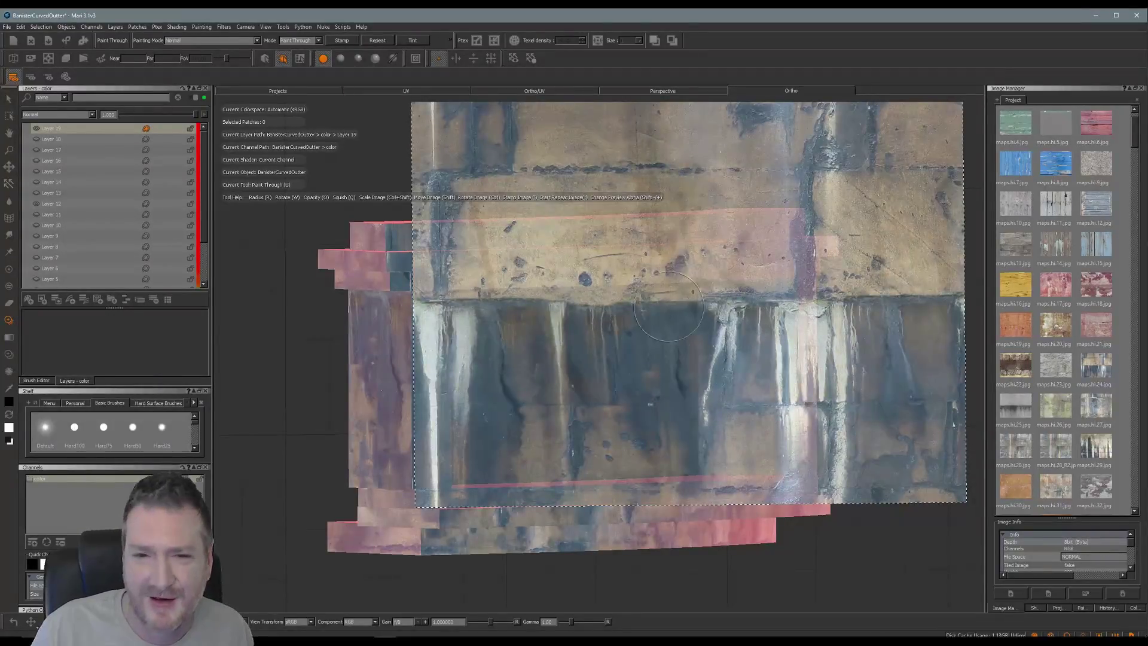
pyautogui.moveTo(584, 342)
pyautogui.keyDown('shift'); pyautogui.mouseDown()
pyautogui.moveTo(621, 347)
pyautogui.moveTo(559, 346)
pyautogui.moveTo(591, 328)
pyautogui.mouseUp(); pyautogui.keyUp('shift')
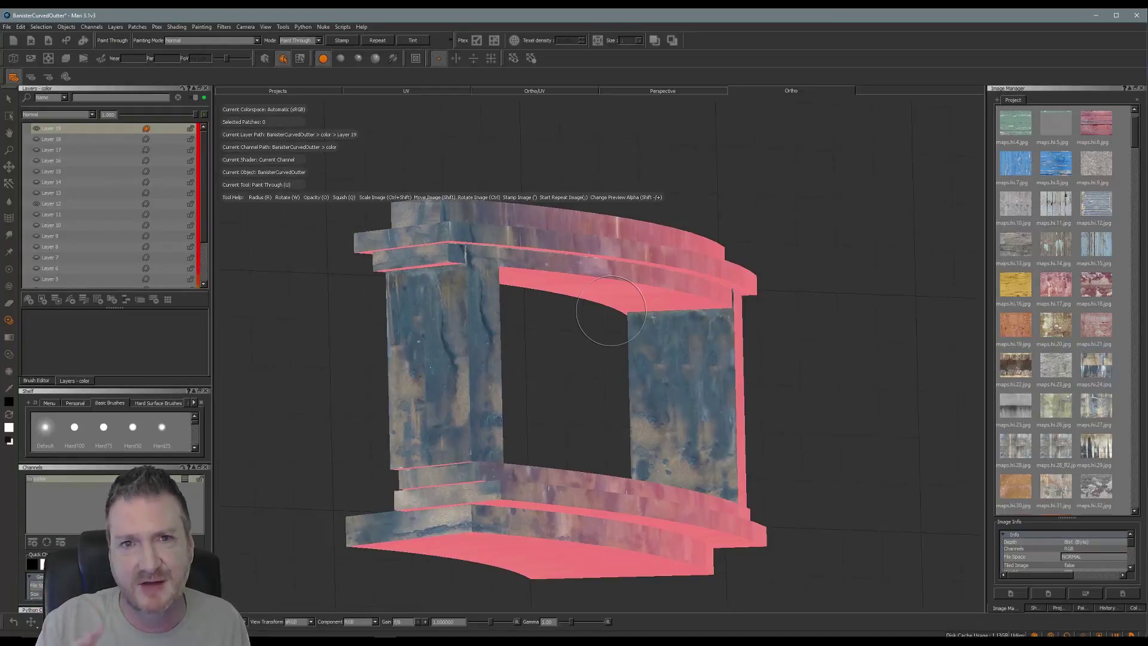
pyautogui.keyDown('alt'); pyautogui.moveTo(586, 384); pyautogui.dragTo(589, 334); pyautogui.keyUp('alt')
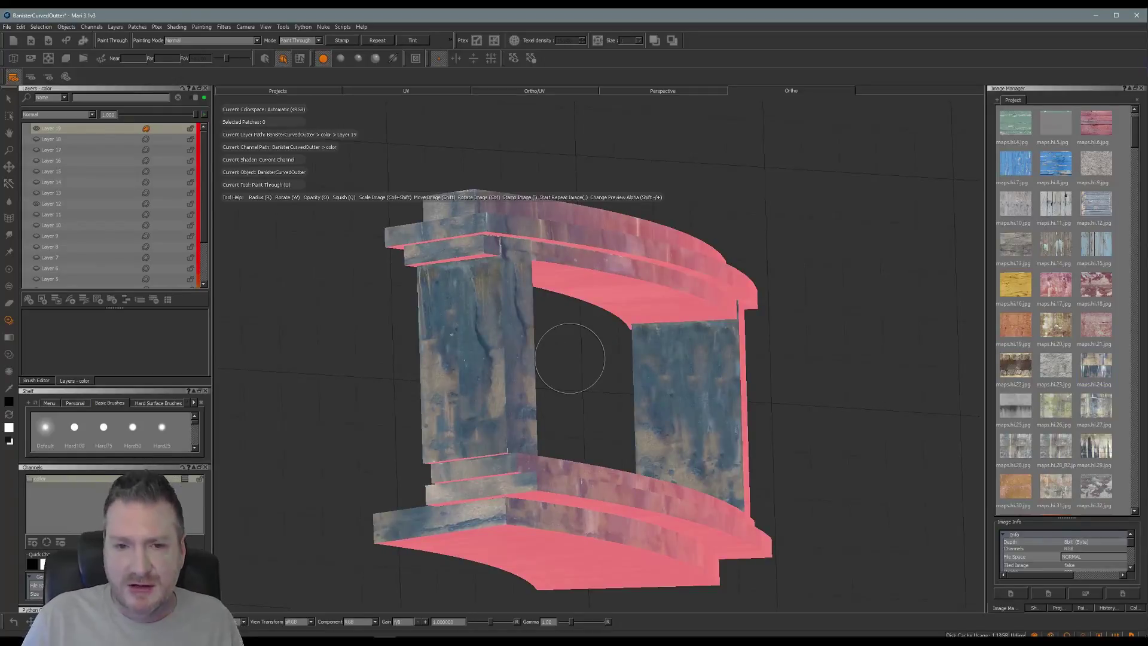
pyautogui.moveTo(570, 358)
pyautogui.keyDown('alt'); pyautogui.mouseDown()
pyautogui.moveTo(574, 371)
pyautogui.moveTo(681, 379)
pyautogui.moveTo(503, 360)
pyautogui.mouseUp(); pyautogui.keyUp('alt')
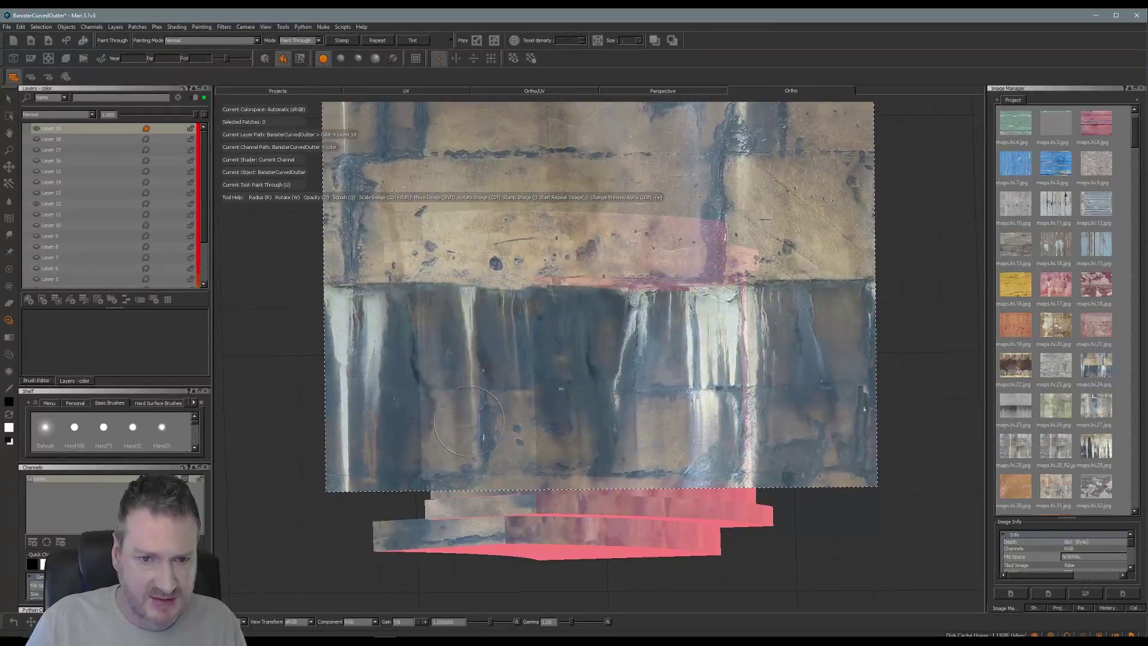
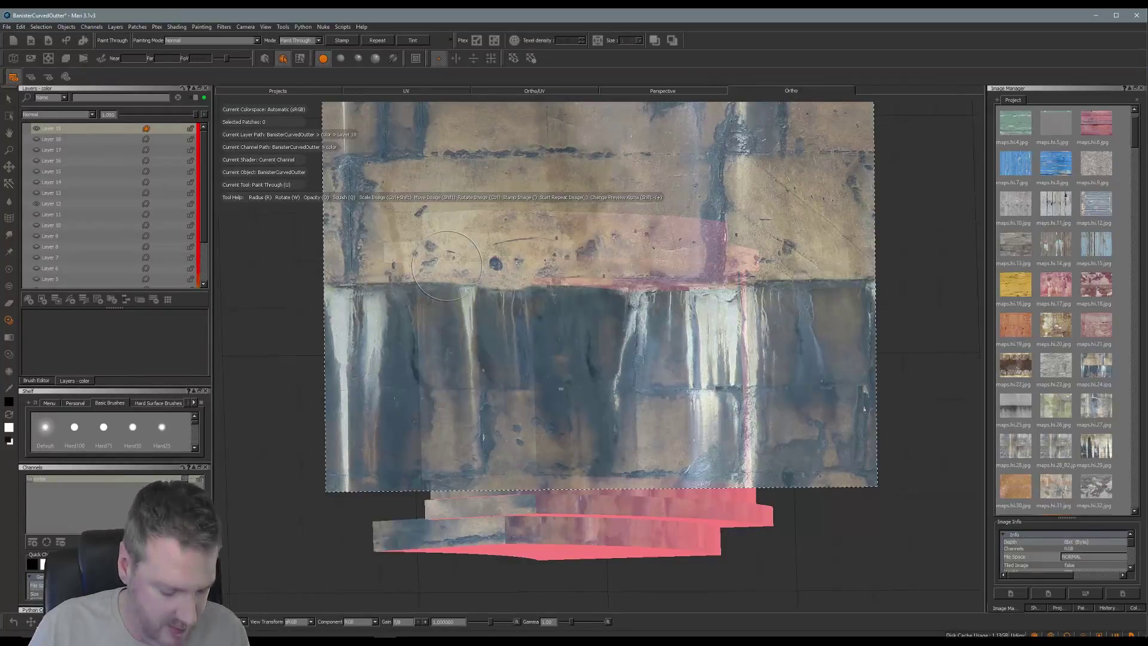
pyautogui.press('Escape')
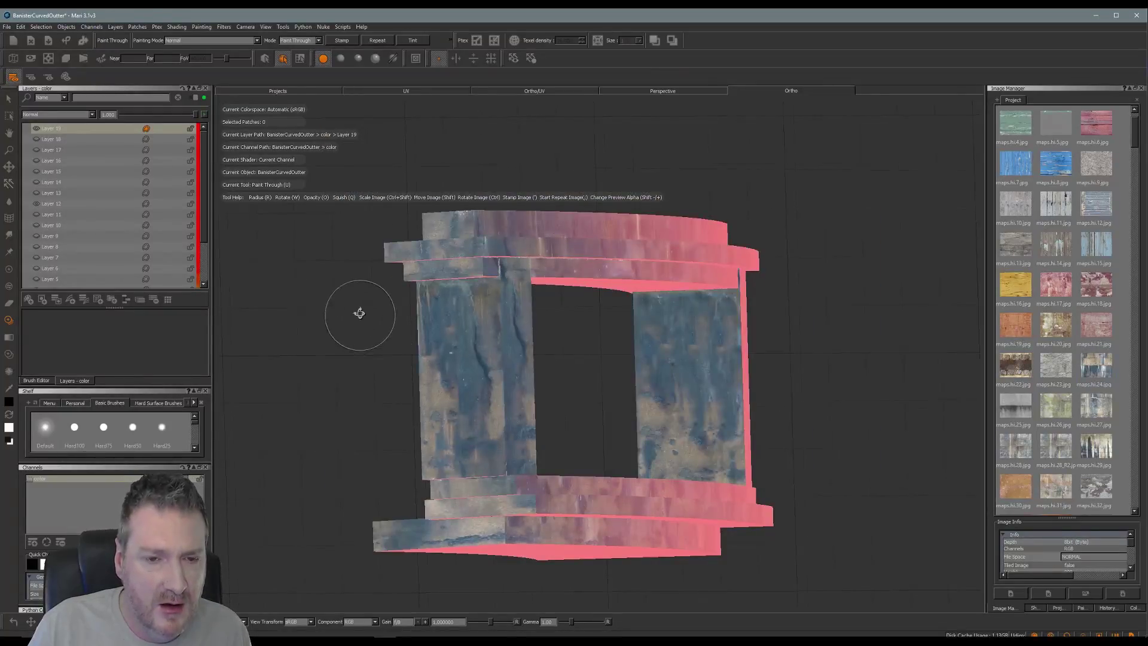
pyautogui.keyDown('alt'); pyautogui.moveTo(359, 313); pyautogui.dragTo(364, 304); pyautogui.keyUp('alt')
pyautogui.press('u')
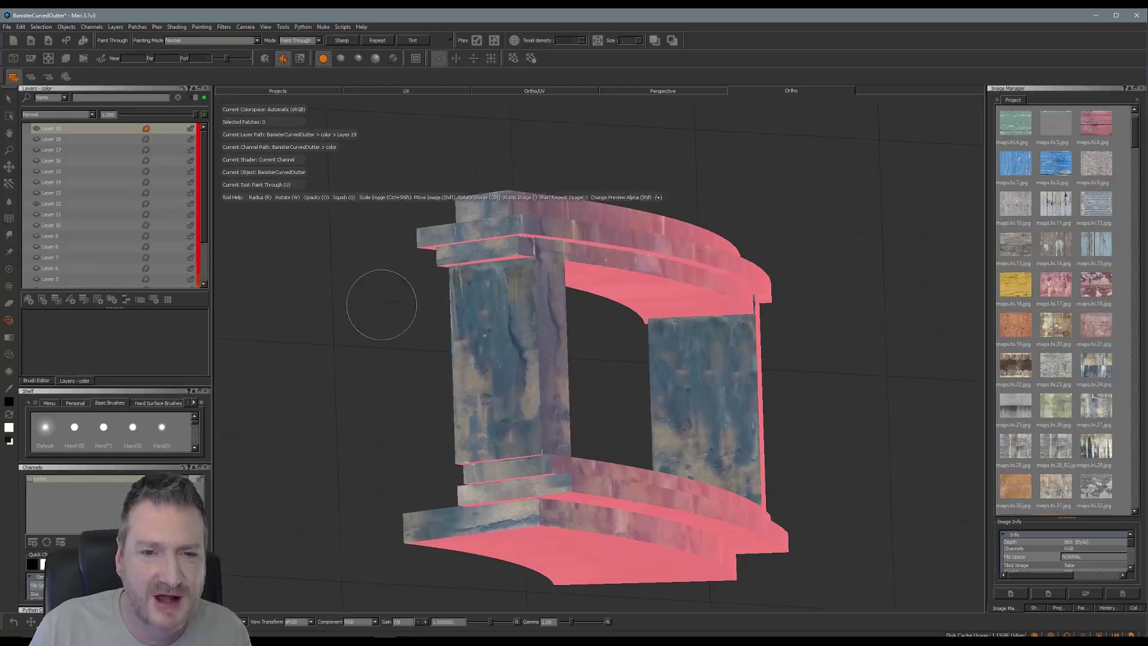
pyautogui.keyDown('shift'); pyautogui.moveTo(585, 335); pyautogui.dragTo(590, 329); pyautogui.keyUp('shift')
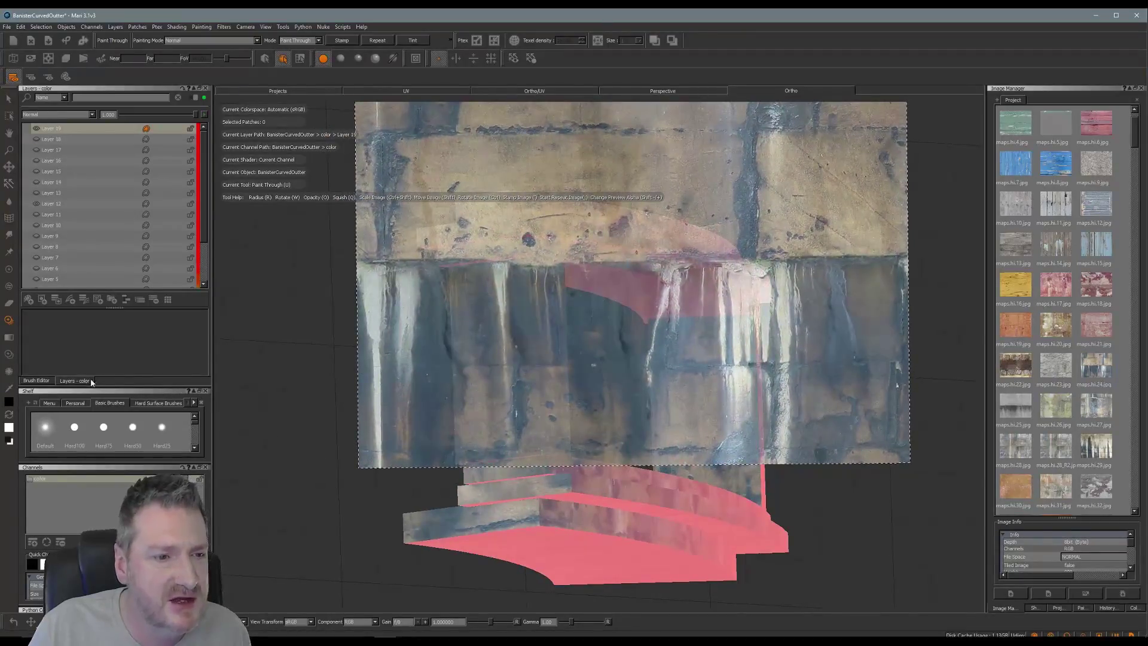
# - Reduce the brush radius and paint a thin white drip streak down the end pillar's outer face from its top
pyautogui.click(36, 381)
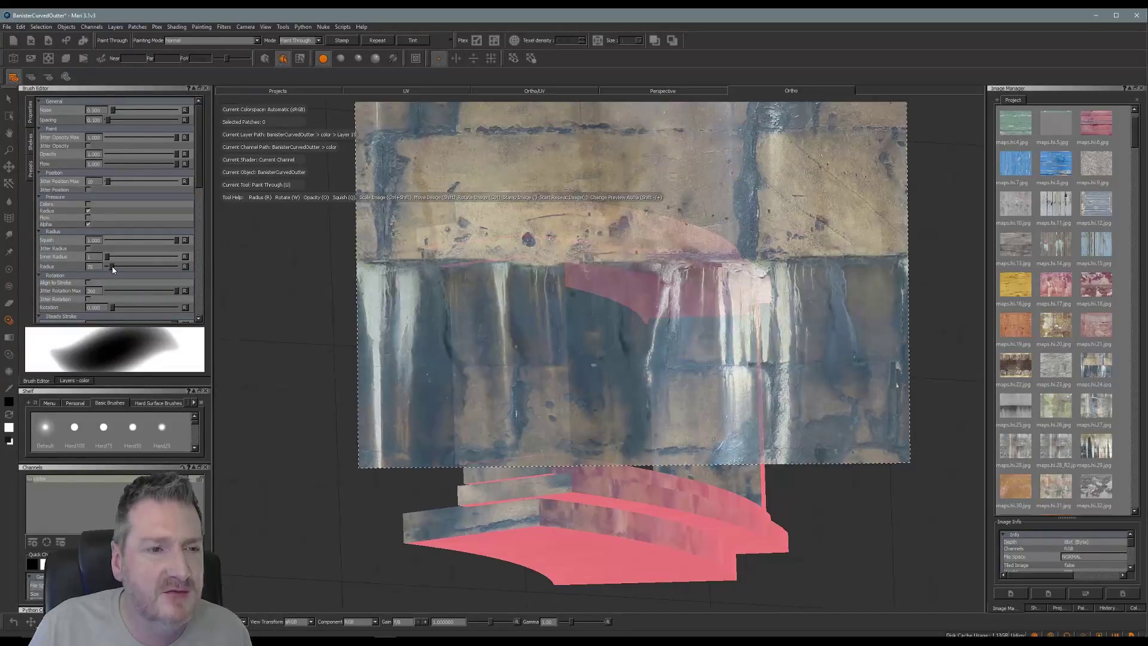
pyautogui.moveTo(113, 268); pyautogui.dragTo(110, 267)
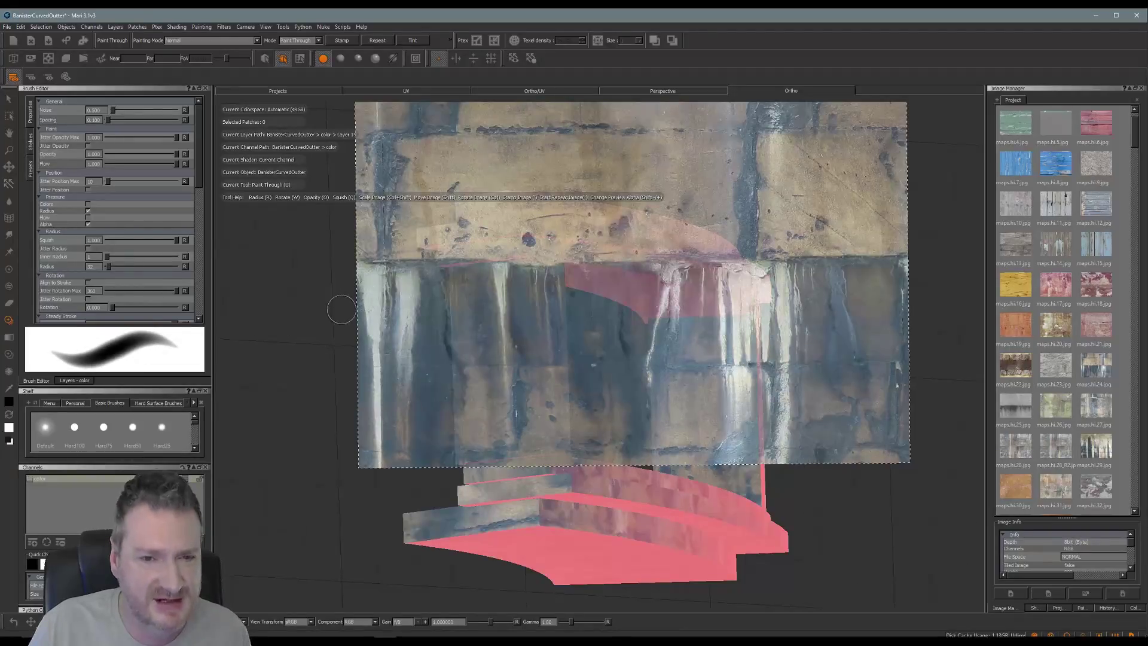
pyautogui.press('Escape')
pyautogui.press('ctrl')
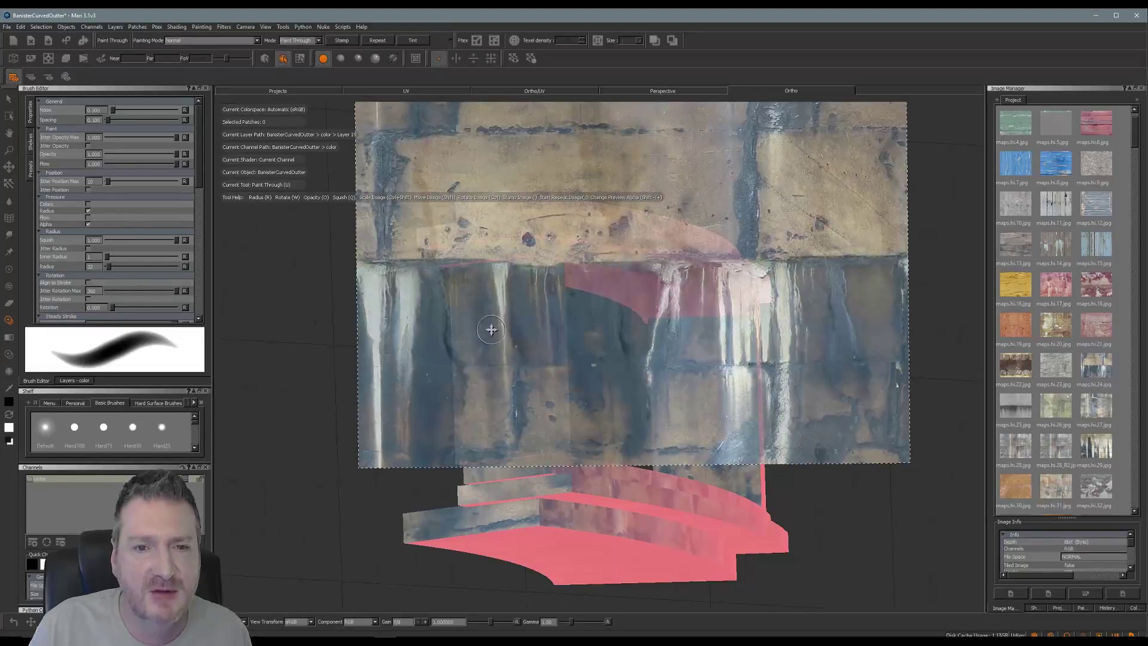
pyautogui.keyDown('ctrl'); pyautogui.moveTo(489, 327); pyautogui.dragTo(489, 323); pyautogui.keyUp('ctrl')
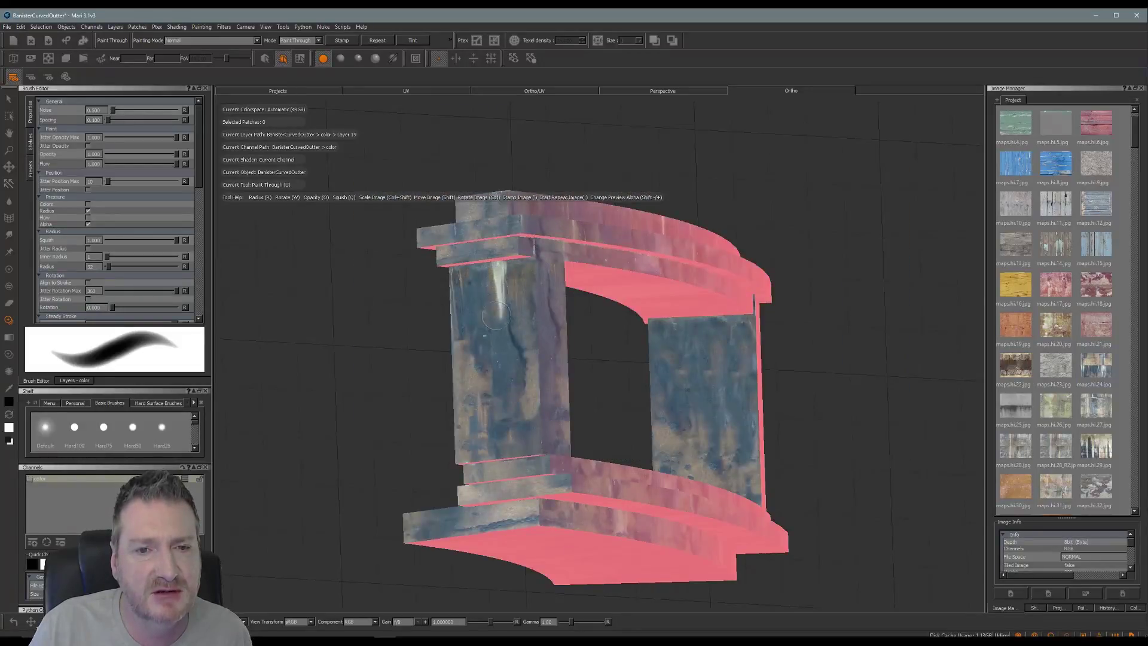
pyautogui.moveTo(503, 343); pyautogui.dragTo(501, 375)
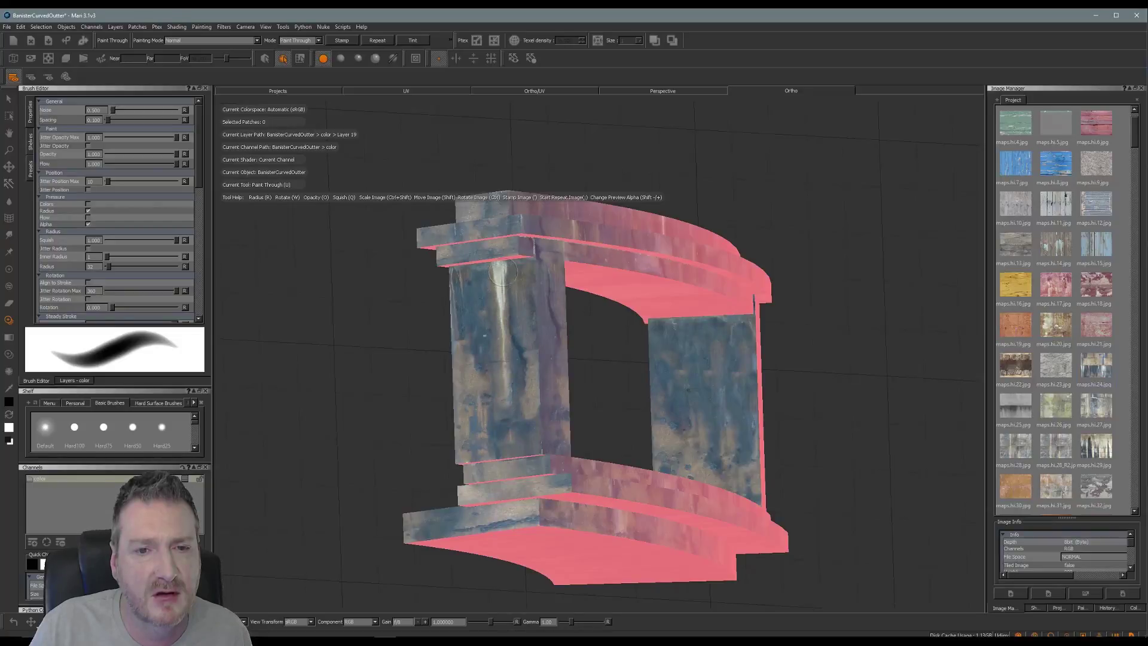
pyautogui.press('shift')
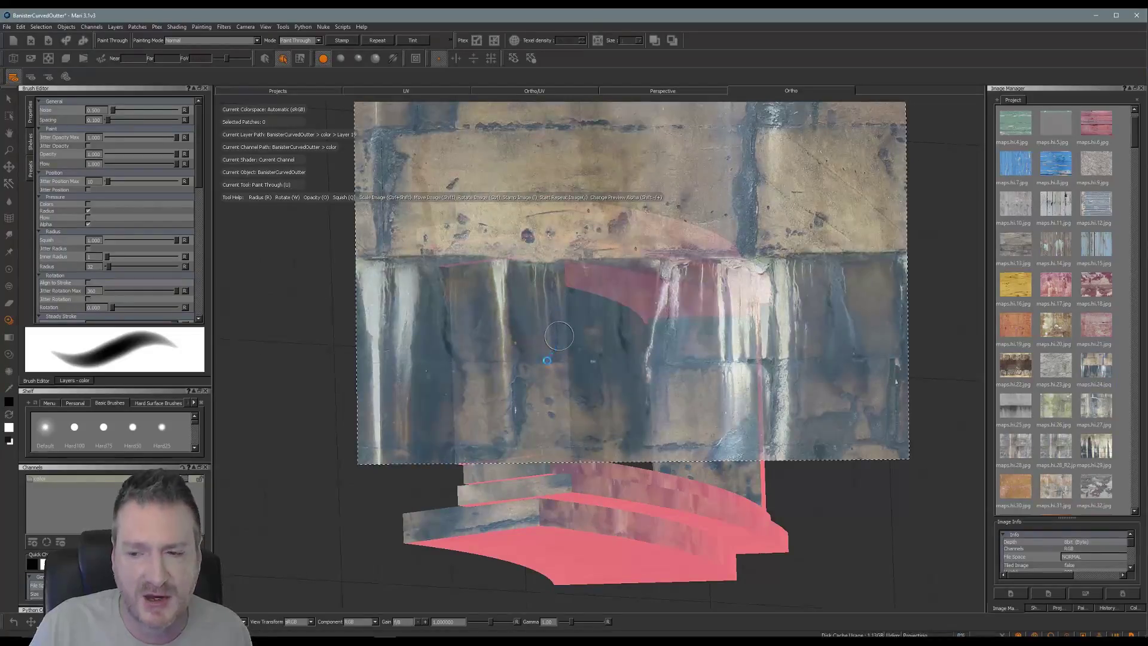
# - Bring the opposite pillar into view, shift the photo's drips over it and paint a streak down its wide inner face
pyautogui.moveTo(580, 338); pyautogui.dragTo(615, 357, button='middle')
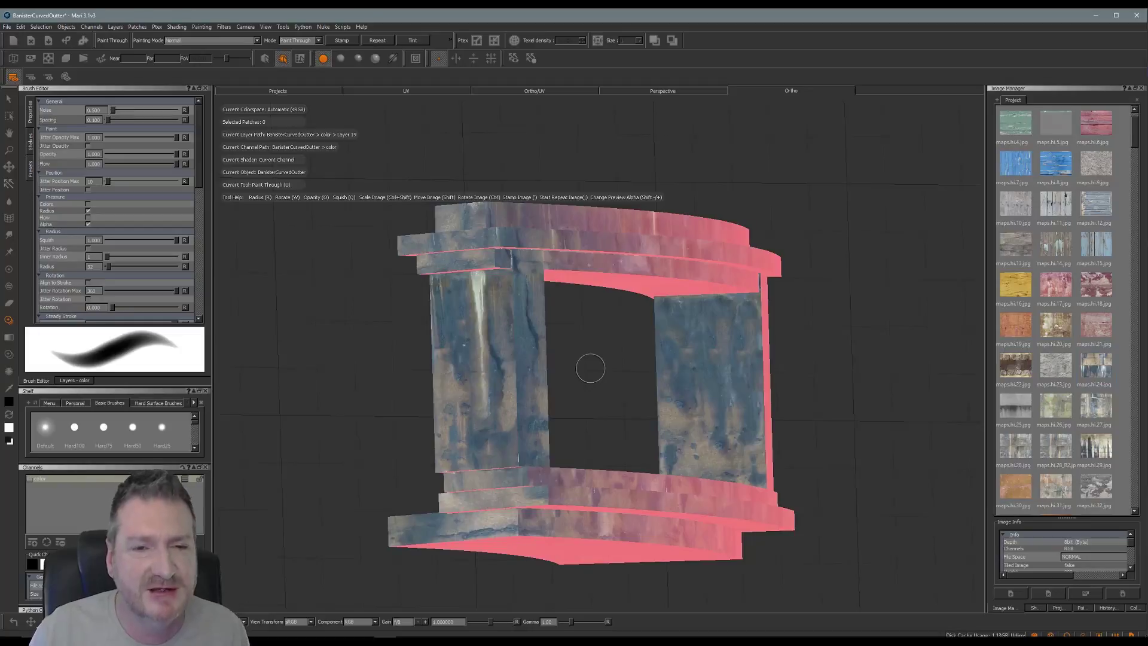
pyautogui.keyDown('alt'); pyautogui.moveTo(573, 346); pyautogui.dragTo(664, 353); pyautogui.keyUp('alt')
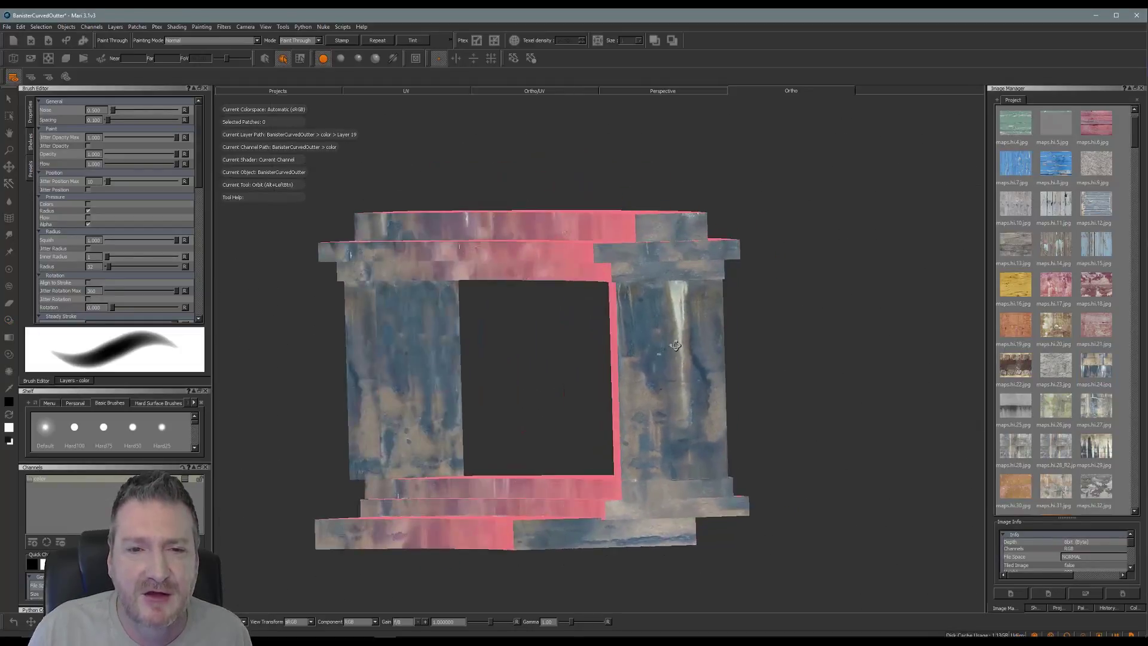
pyautogui.keyDown('alt'); pyautogui.moveTo(568, 339); pyautogui.dragTo(661, 338, button='middle'); pyautogui.keyUp('alt')
pyautogui.moveTo(622, 343)
pyautogui.keyDown('alt'); pyautogui.mouseDown()
pyautogui.moveTo(577, 328)
pyautogui.moveTo(605, 328)
pyautogui.moveTo(592, 393)
pyautogui.mouseUp(); pyautogui.keyUp('alt')
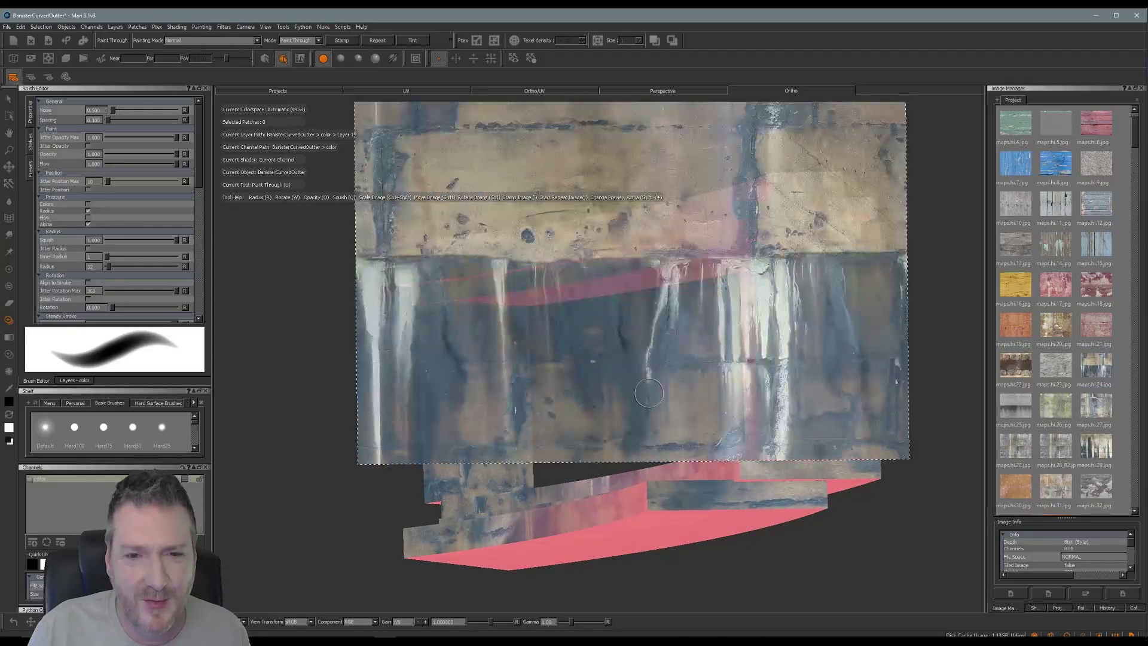
pyautogui.moveTo(550, 311)
pyautogui.keyDown('shift'); pyautogui.mouseDown()
pyautogui.moveTo(593, 330)
pyautogui.moveTo(690, 281)
pyautogui.moveTo(597, 348)
pyautogui.mouseUp(); pyautogui.keyUp('shift')
pyautogui.moveTo(457, 321)
pyautogui.mouseDown()
pyautogui.moveTo(449, 311)
pyautogui.moveTo(449, 420)
pyautogui.mouseUp()
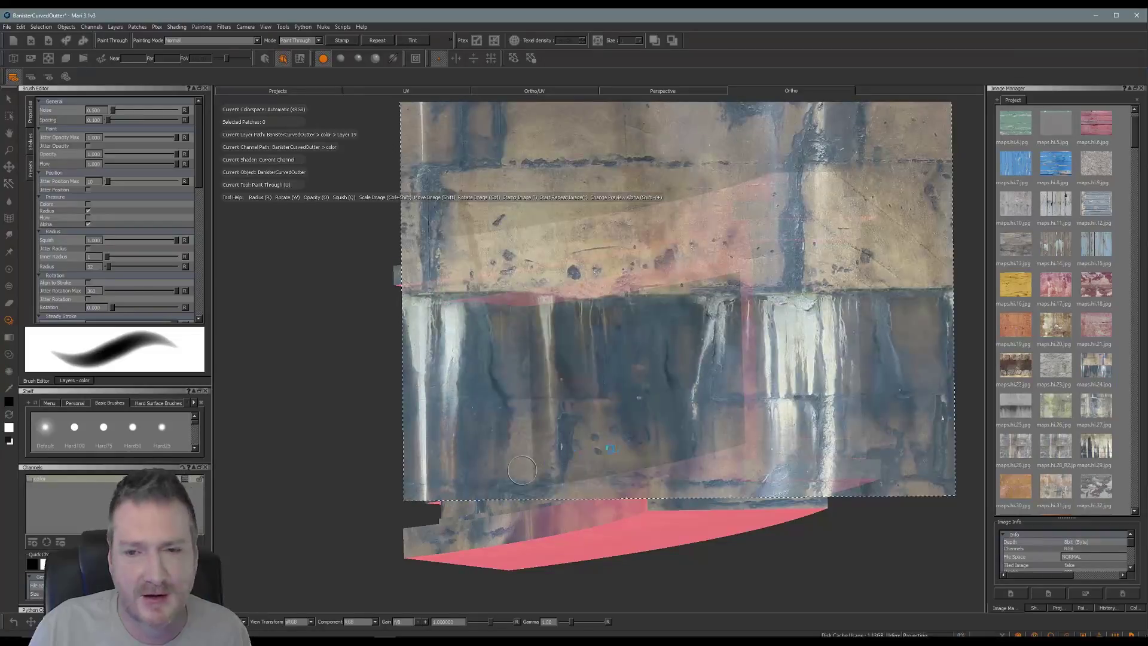
# - Reposition the photo over the pillar's corner and paint a white drip on the narrow face beside the opening
pyautogui.moveTo(522, 471)
pyautogui.keyDown('alt'); pyautogui.mouseDown()
pyautogui.moveTo(616, 390)
pyautogui.moveTo(683, 385)
pyautogui.moveTo(597, 372)
pyautogui.moveTo(718, 364)
pyautogui.moveTo(454, 358)
pyautogui.moveTo(540, 359)
pyautogui.moveTo(508, 380)
pyautogui.moveTo(364, 323)
pyautogui.moveTo(384, 326)
pyautogui.moveTo(389, 359)
pyautogui.moveTo(491, 343)
pyautogui.mouseUp(); pyautogui.keyUp('alt')
pyautogui.moveTo(614, 368)
pyautogui.keyDown('shift'); pyautogui.mouseDown()
pyautogui.moveTo(513, 290)
pyautogui.moveTo(520, 296)
pyautogui.mouseUp(); pyautogui.keyUp('shift')
pyautogui.moveTo(568, 343)
pyautogui.keyDown('shift'); pyautogui.mouseDown()
pyautogui.moveTo(398, 364)
pyautogui.moveTo(417, 335)
pyautogui.mouseUp(); pyautogui.keyUp('shift')
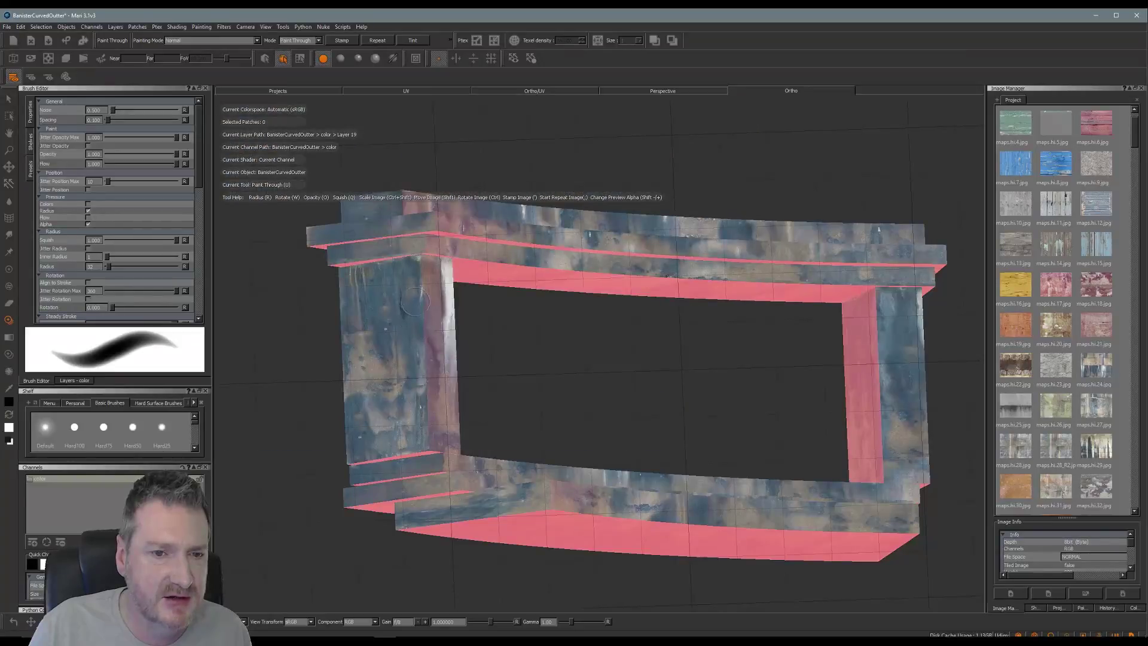
pyautogui.moveTo(415, 289); pyautogui.dragTo(419, 290)
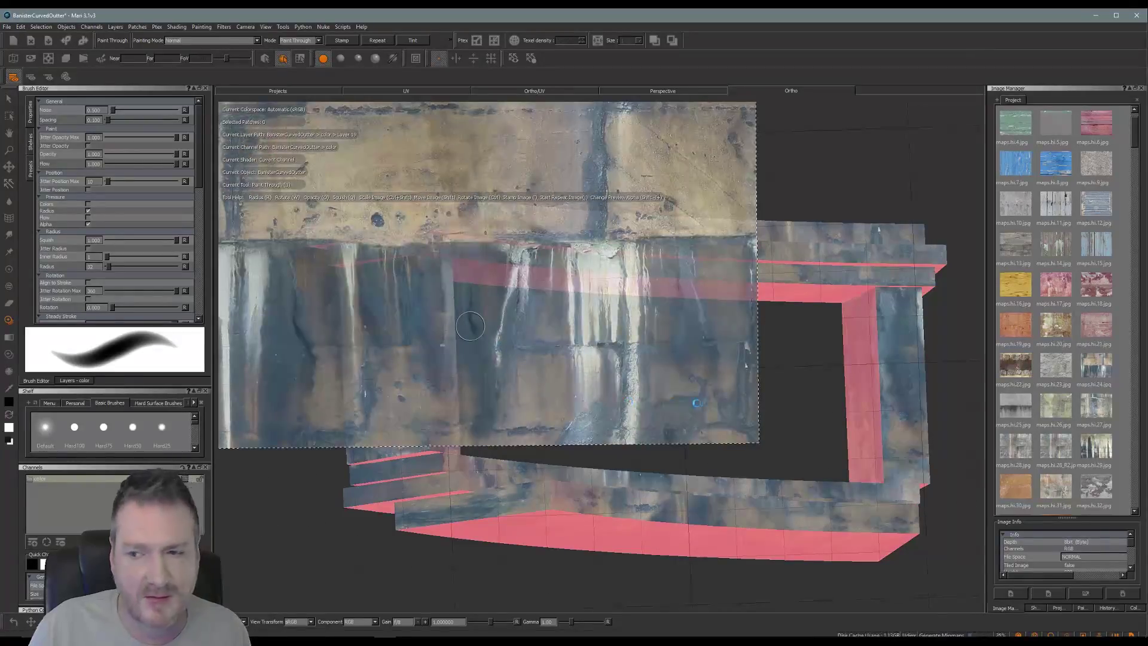
# - Tilt the photo to match the pillar seen through the opening and paint white drips down its wide inner face
pyautogui.moveTo(616, 386)
pyautogui.keyDown('alt'); pyautogui.mouseDown()
pyautogui.moveTo(950, 392)
pyautogui.moveTo(454, 350)
pyautogui.moveTo(333, 364)
pyautogui.mouseUp(); pyautogui.keyUp('alt')
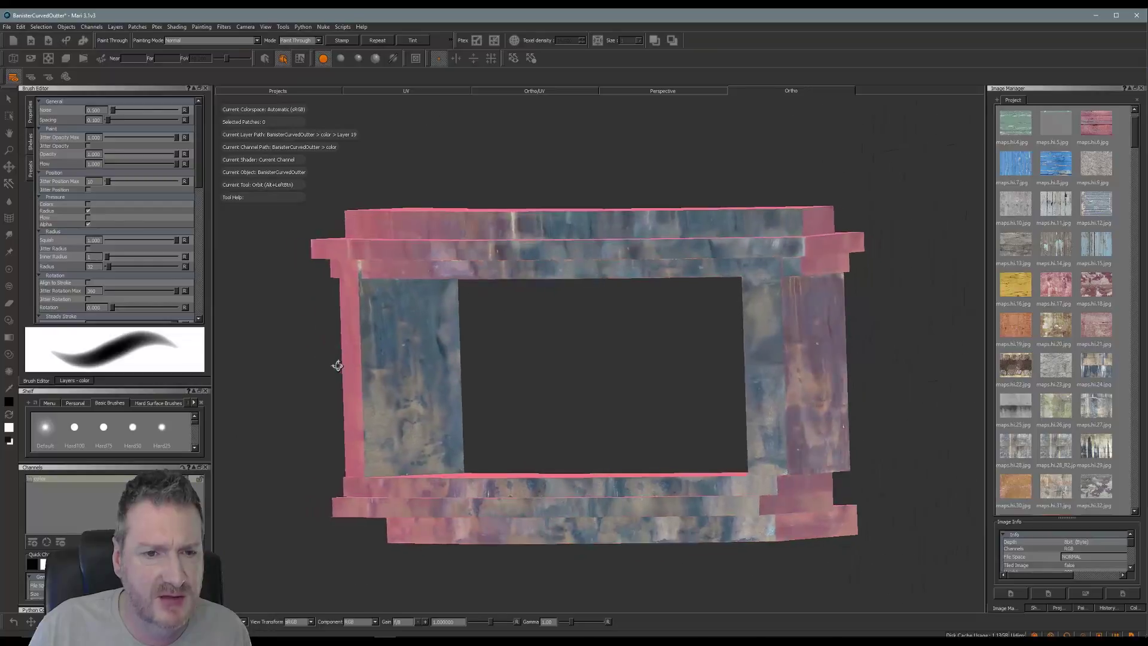
pyautogui.keyDown('alt'); pyautogui.moveTo(501, 386); pyautogui.dragTo(461, 366); pyautogui.keyUp('alt')
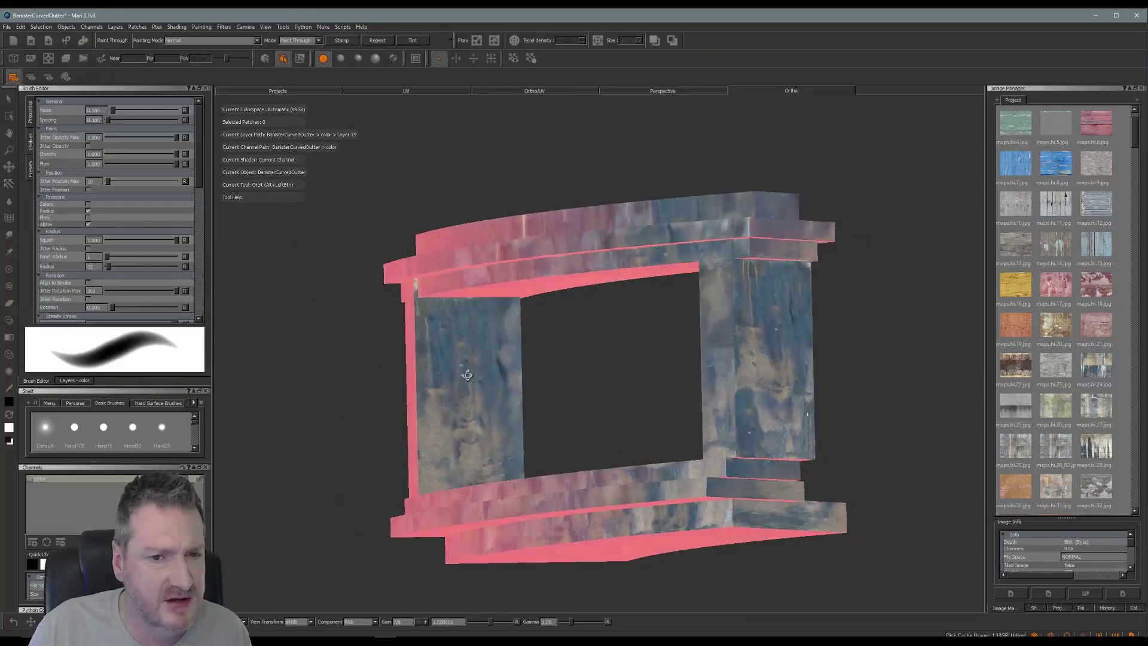
pyautogui.moveTo(646, 354)
pyautogui.keyDown('shift'); pyautogui.mouseDown()
pyautogui.moveTo(648, 377)
pyautogui.moveTo(696, 399)
pyautogui.mouseUp(); pyautogui.keyUp('shift')
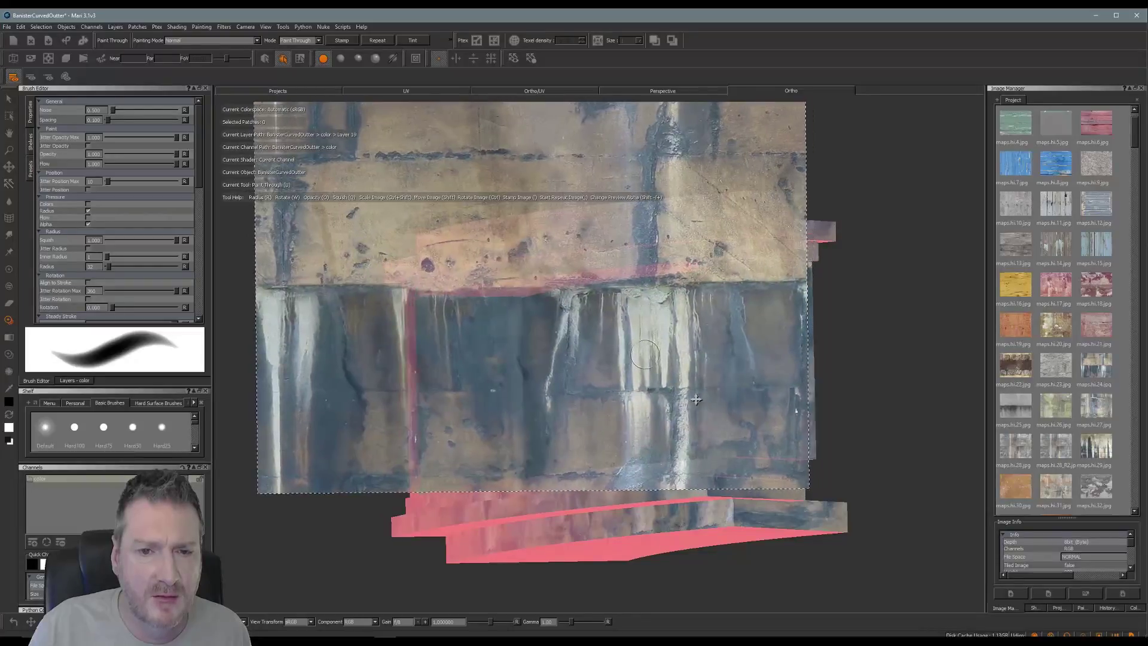
pyautogui.moveTo(775, 415)
pyautogui.keyDown('ctrl'); pyautogui.mouseDown()
pyautogui.moveTo(769, 397)
pyautogui.moveTo(823, 357)
pyautogui.moveTo(900, 382)
pyautogui.moveTo(769, 387)
pyautogui.mouseUp(); pyautogui.keyUp('ctrl')
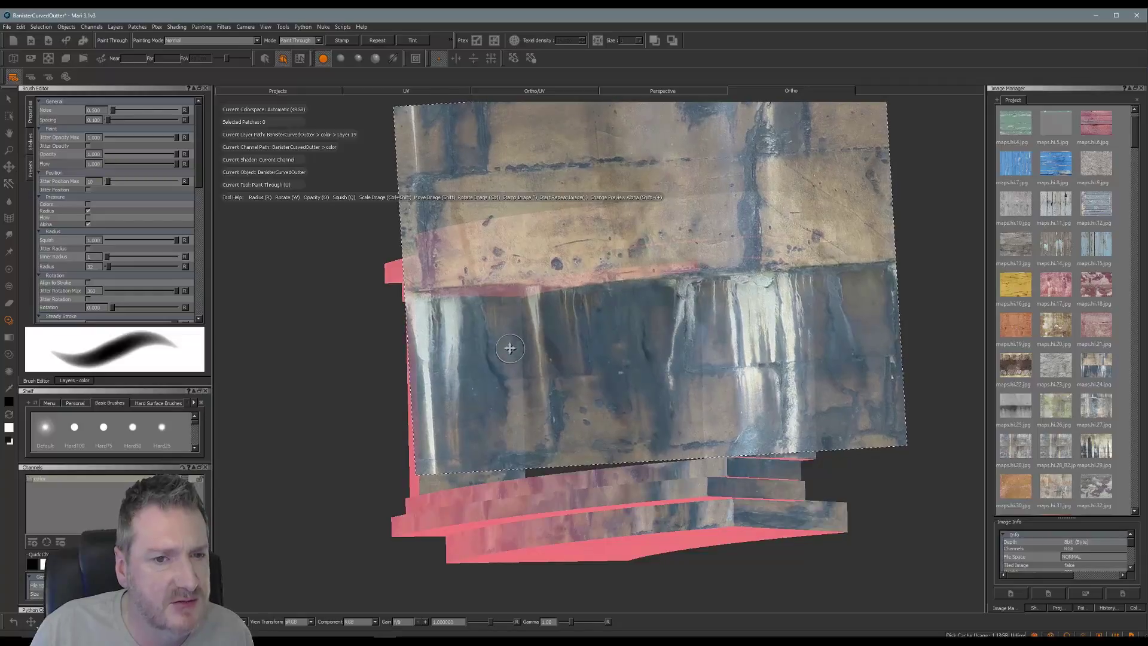
pyautogui.keyDown('shift'); pyautogui.moveTo(509, 347); pyautogui.dragTo(506, 348); pyautogui.keyUp('shift')
pyautogui.press('Escape')
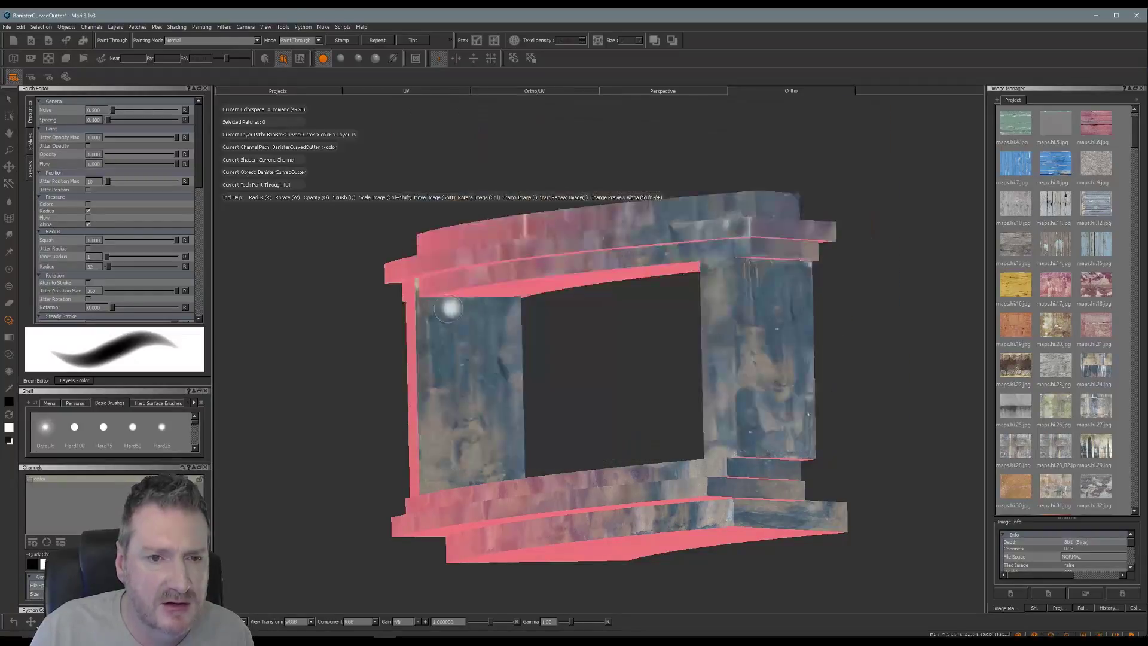
pyautogui.moveTo(449, 306); pyautogui.dragTo(456, 436)
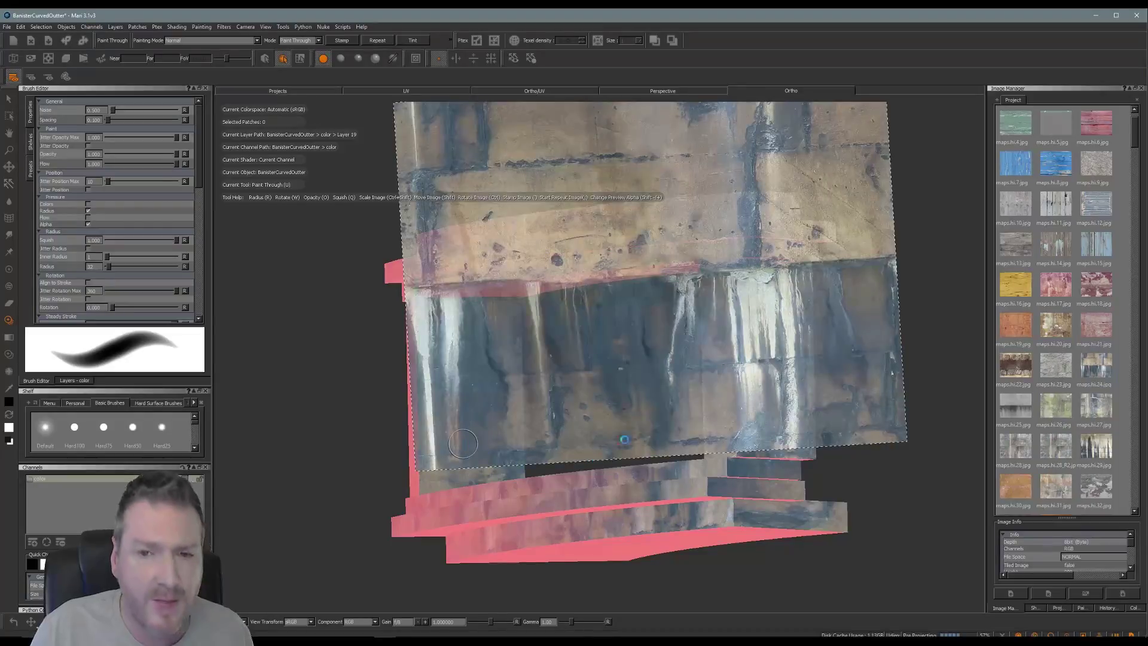
# - Examine the white drips painted on the banister's pillars from several angles
pyautogui.keyDown('alt'); pyautogui.moveTo(624, 440); pyautogui.dragTo(630, 400); pyautogui.keyUp('alt')
pyautogui.scroll(3, 744, 375)
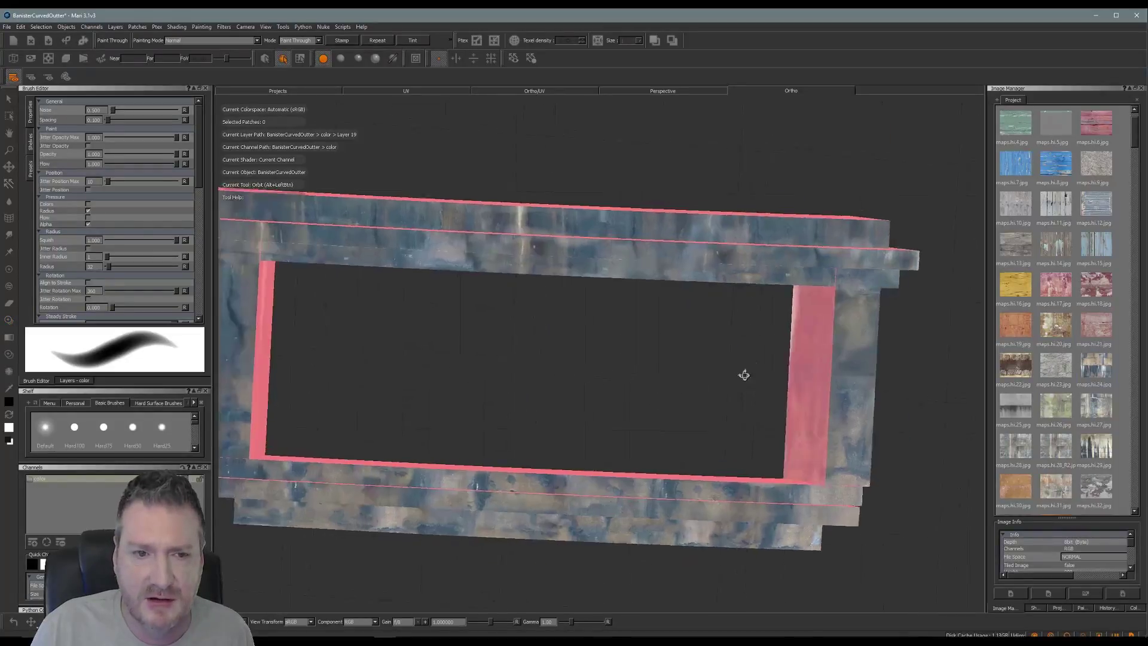
pyautogui.moveTo(744, 375)
pyautogui.keyDown('alt'); pyautogui.mouseDown()
pyautogui.moveTo(474, 389)
pyautogui.moveTo(725, 382)
pyautogui.moveTo(735, 395)
pyautogui.moveTo(418, 377)
pyautogui.moveTo(459, 376)
pyautogui.moveTo(448, 423)
pyautogui.moveTo(523, 389)
pyautogui.moveTo(497, 395)
pyautogui.moveTo(558, 399)
pyautogui.moveTo(335, 397)
pyautogui.moveTo(493, 391)
pyautogui.moveTo(325, 371)
pyautogui.moveTo(334, 371)
pyautogui.mouseUp(); pyautogui.keyUp('alt')
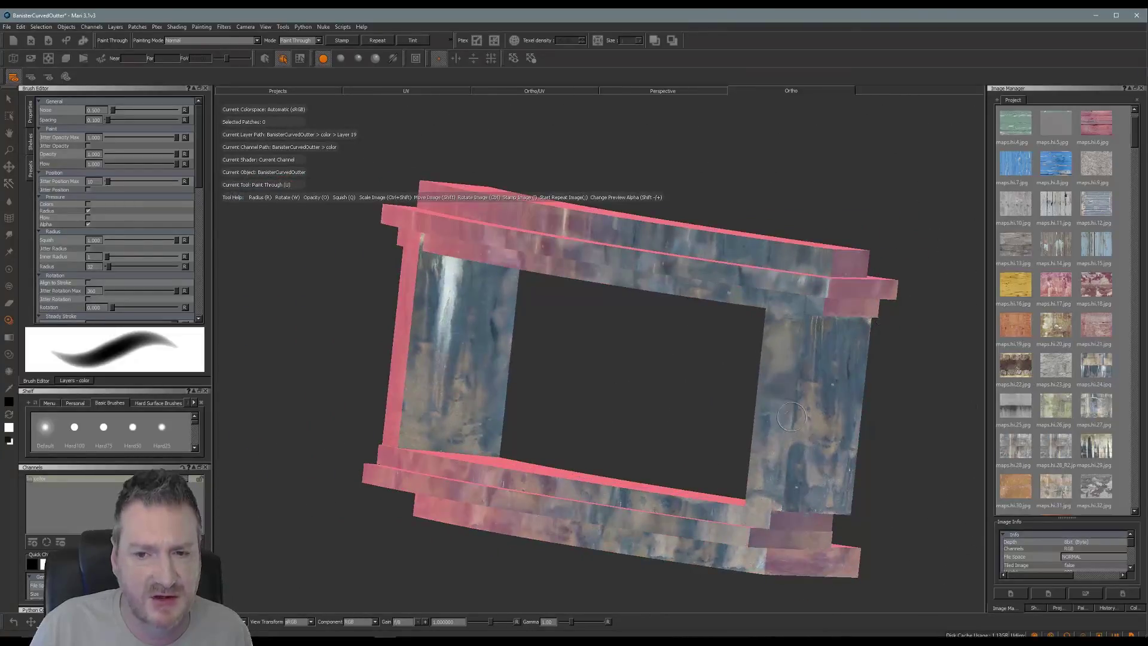
pyautogui.moveTo(570, 373)
pyautogui.keyDown('alt'); pyautogui.mouseDown()
pyautogui.moveTo(422, 369)
pyautogui.moveTo(656, 364)
pyautogui.moveTo(541, 374)
pyautogui.moveTo(564, 367)
pyautogui.mouseUp(); pyautogui.keyUp('alt')
pyautogui.moveTo(683, 369)
pyautogui.keyDown('alt'); pyautogui.mouseDown()
pyautogui.moveTo(545, 361)
pyautogui.moveTo(596, 358)
pyautogui.moveTo(608, 406)
pyautogui.moveTo(561, 418)
pyautogui.moveTo(592, 389)
pyautogui.mouseUp(); pyautogui.keyUp('alt')
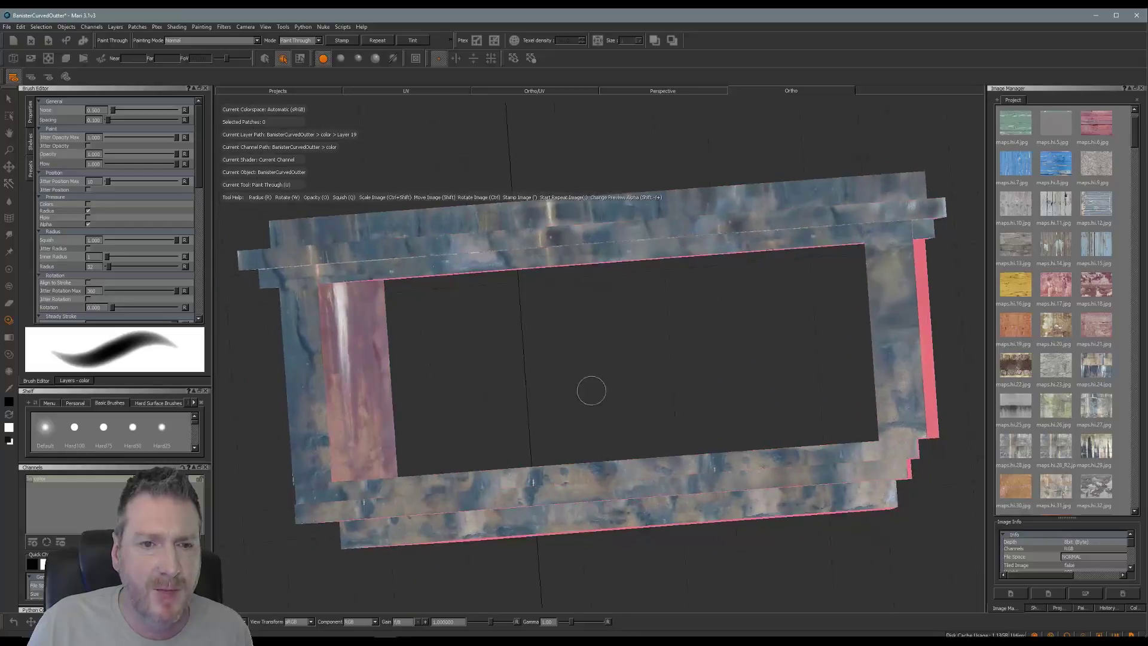
# - Add a new paint layer and load the black-and-white streak image maps.hi.166.jpg for painting through
pyautogui.click(75, 380)
pyautogui.click(31, 303)
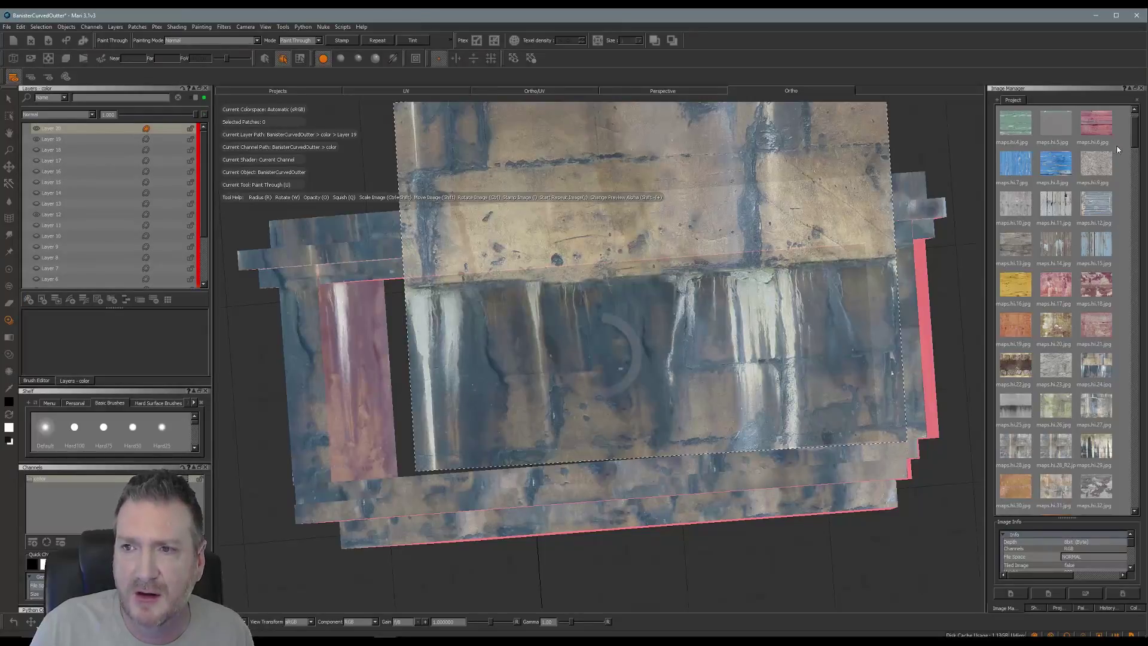
pyautogui.moveTo(1136, 140); pyautogui.dragTo(1141, 294)
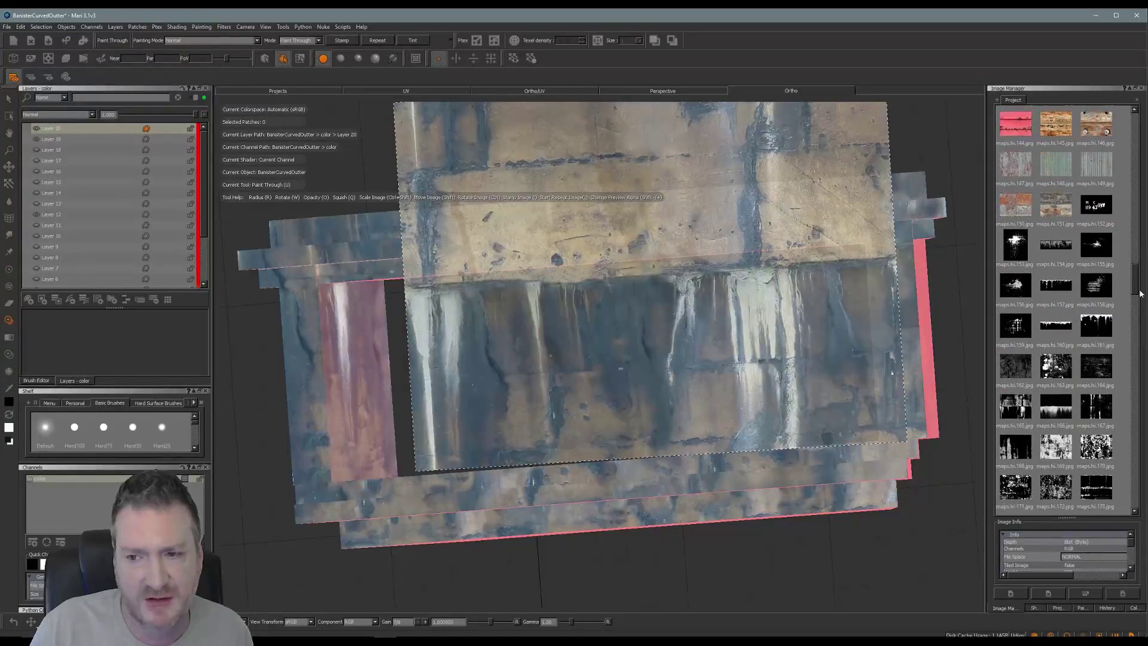
pyautogui.moveTo(1055, 407); pyautogui.dragTo(712, 359)
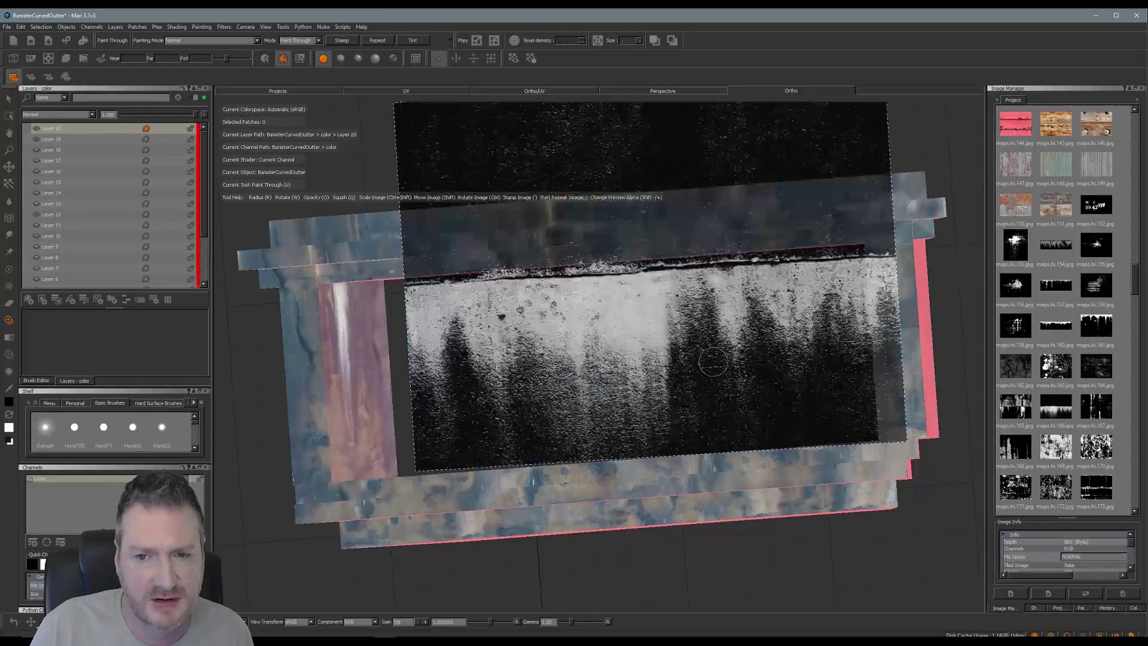
# - Shrink and straighten the streak image over one end of the top rail's upper band and paint the first section of streaks
pyautogui.keyDown('ctrl'); pyautogui.keyDown('shift'); pyautogui.moveTo(643, 354); pyautogui.dragTo(649, 295); pyautogui.keyUp('shift'); pyautogui.keyUp('ctrl')
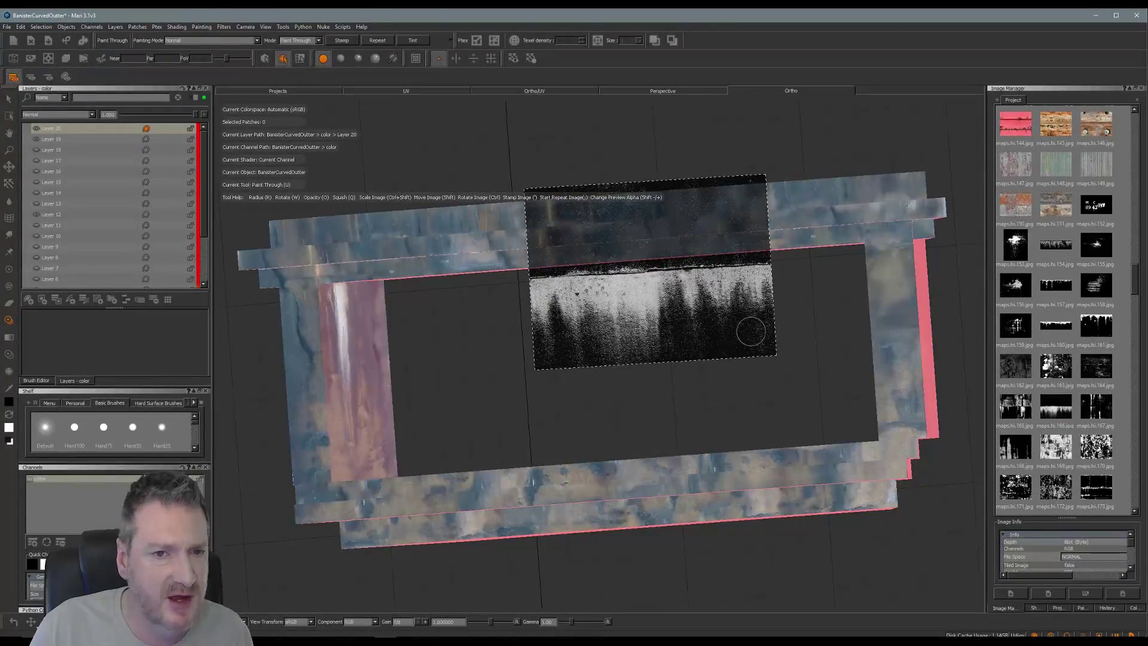
pyautogui.moveTo(748, 328); pyautogui.dragTo(761, 341, button='middle')
pyautogui.keyDown('alt'); pyautogui.moveTo(484, 397); pyautogui.dragTo(574, 413); pyautogui.keyUp('alt')
pyautogui.moveTo(609, 389); pyautogui.dragTo(625, 388, button='middle')
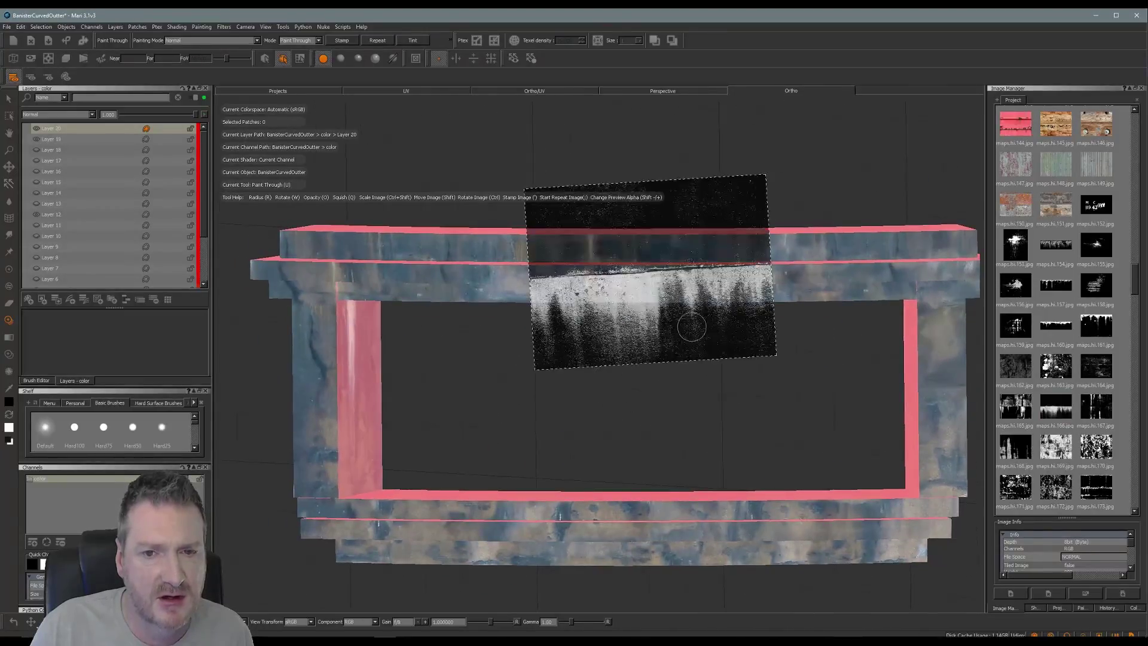
pyautogui.keyDown('ctrl'); pyautogui.keyDown('shift'); pyautogui.moveTo(712, 316); pyautogui.dragTo(643, 333); pyautogui.keyUp('shift'); pyautogui.keyUp('ctrl')
pyautogui.moveTo(685, 292)
pyautogui.keyDown('ctrl'); pyautogui.mouseDown()
pyautogui.moveTo(372, 251)
pyautogui.moveTo(377, 262)
pyautogui.moveTo(365, 262)
pyautogui.mouseUp(); pyautogui.keyUp('ctrl')
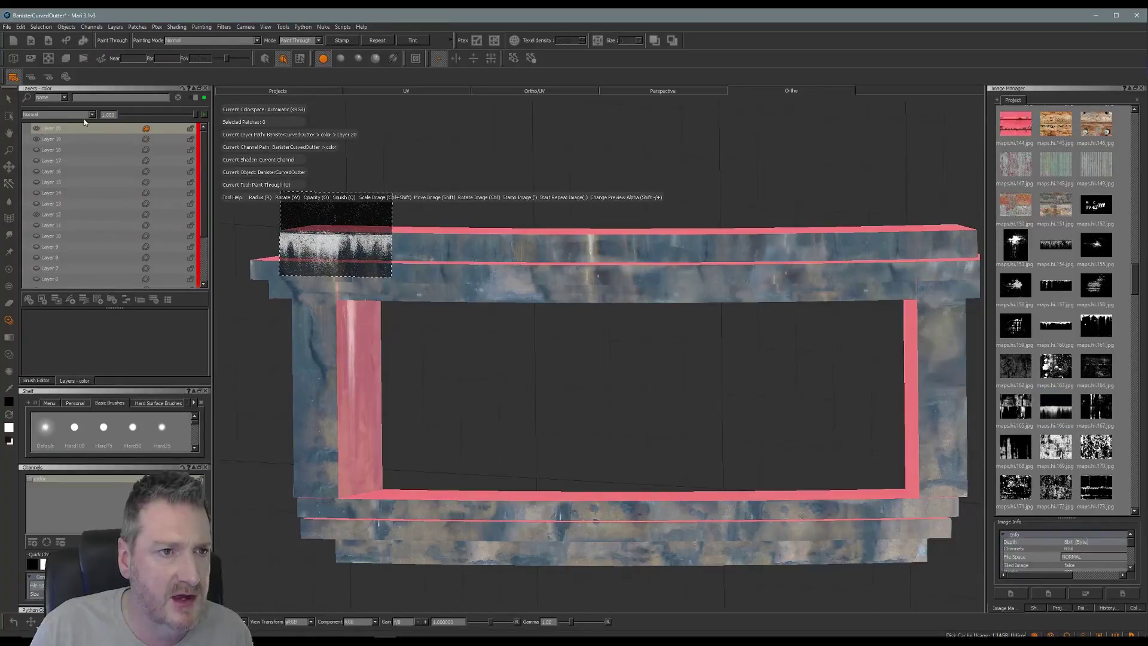
pyautogui.moveTo(333, 247)
pyautogui.mouseDown()
pyautogui.moveTo(359, 246)
pyautogui.moveTo(272, 241)
pyautogui.mouseUp()
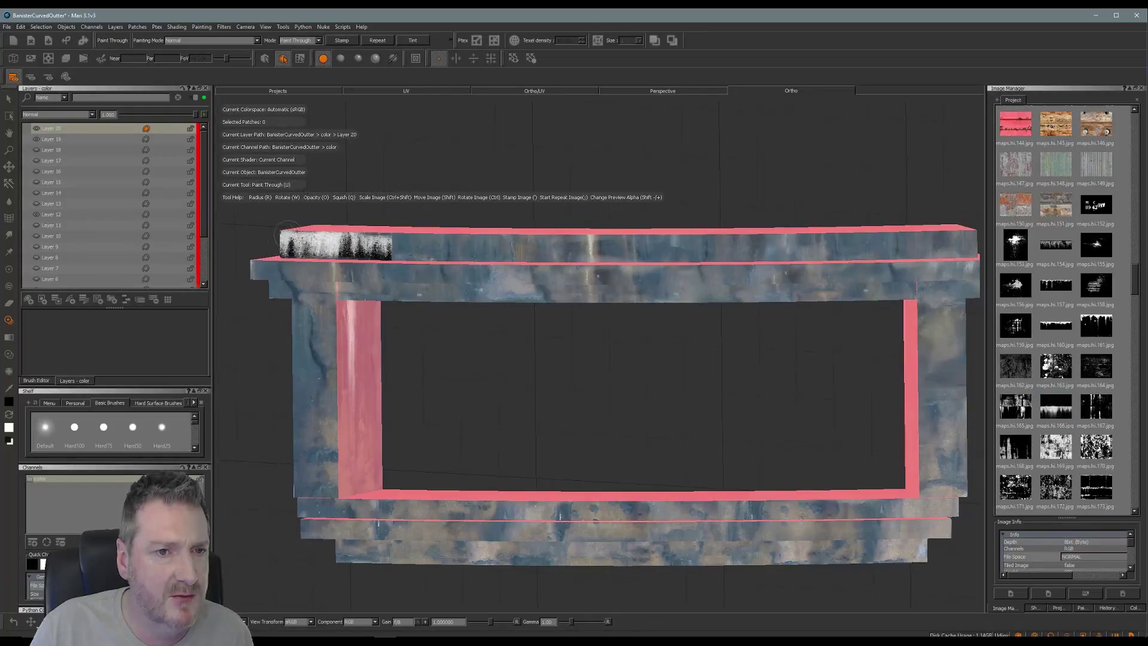
# - Repeat the streak image section by section along the top rail's upper band, painting streaks to its far end
pyautogui.moveTo(353, 245)
pyautogui.keyDown('shift'); pyautogui.mouseDown()
pyautogui.moveTo(342, 244)
pyautogui.moveTo(457, 244)
pyautogui.moveTo(423, 240)
pyautogui.mouseUp(); pyautogui.keyUp('shift')
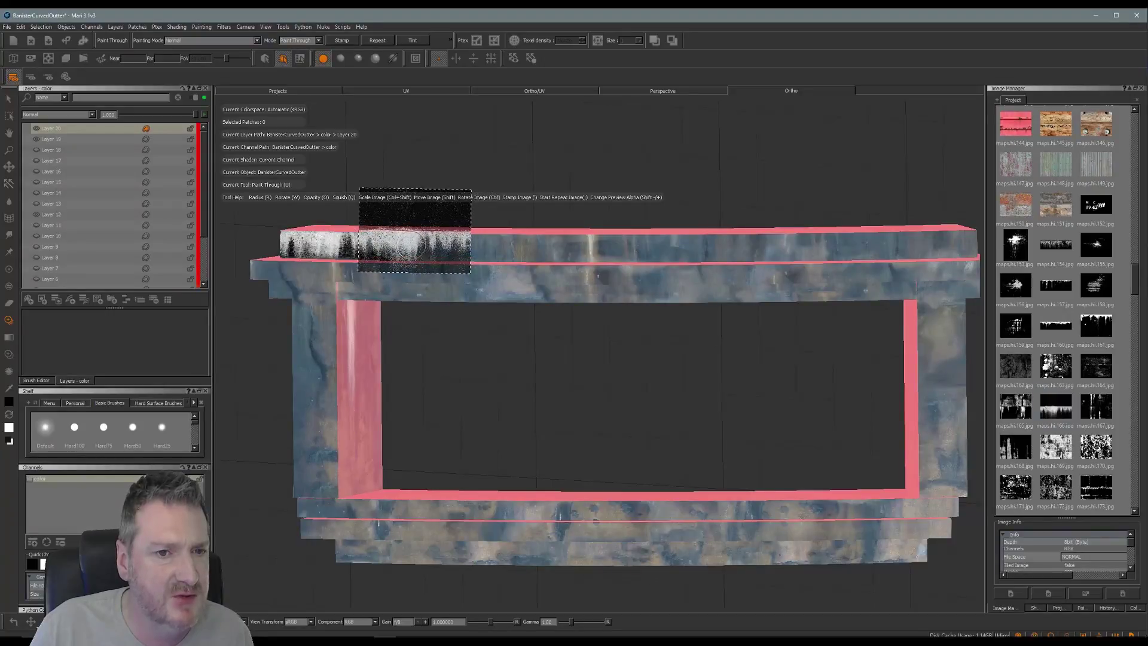
pyautogui.press("'")
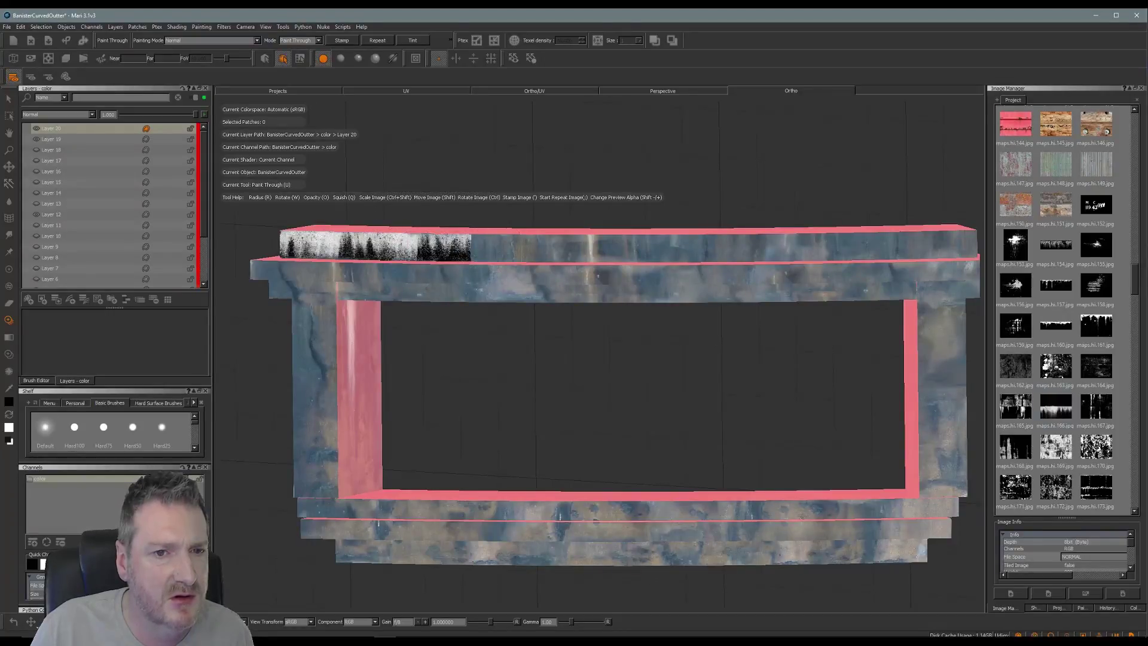
pyautogui.moveTo(407, 240)
pyautogui.keyDown('shift'); pyautogui.mouseDown()
pyautogui.moveTo(528, 253)
pyautogui.moveTo(514, 251)
pyautogui.mouseUp(); pyautogui.keyUp('shift')
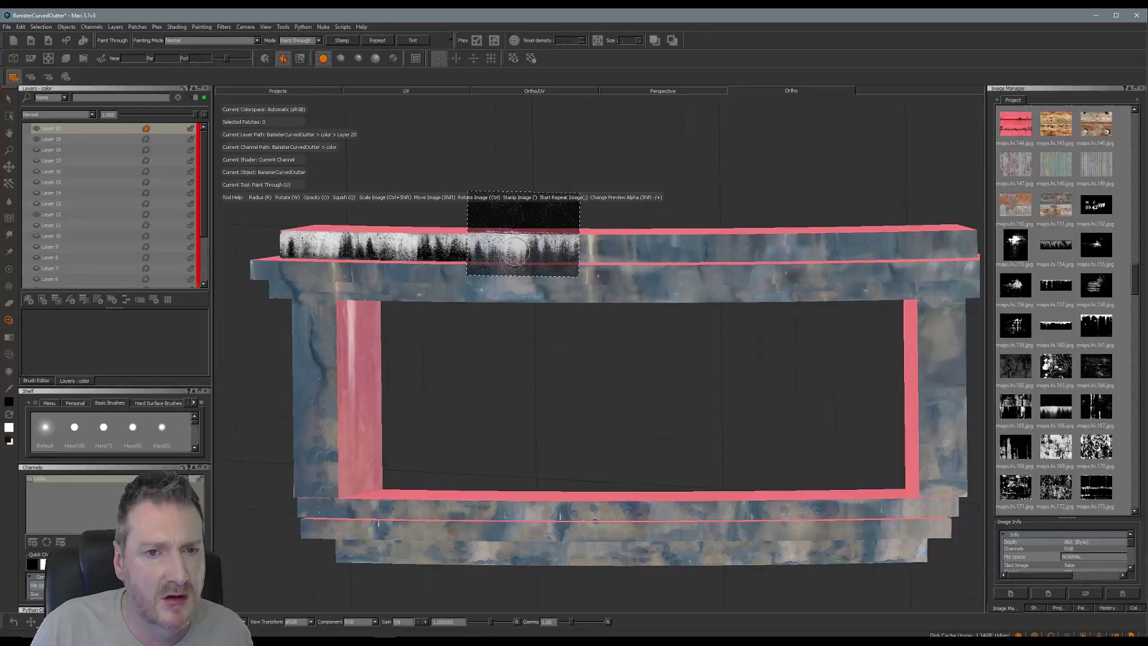
pyautogui.press("'")
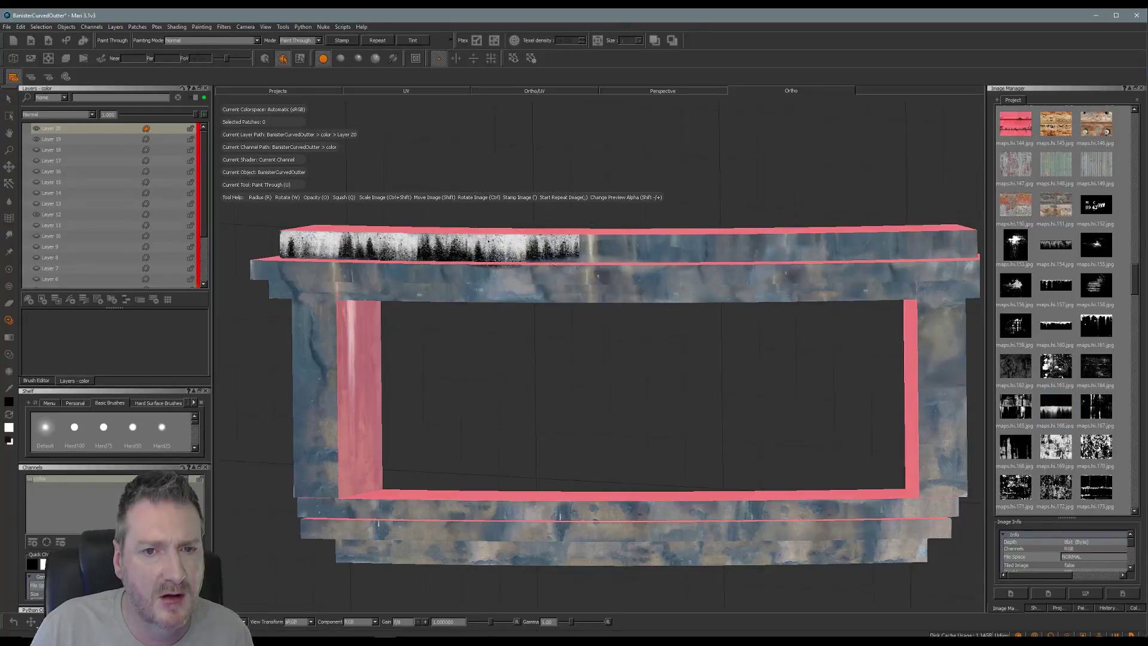
pyautogui.keyDown('shift'); pyautogui.moveTo(532, 262); pyautogui.dragTo(671, 259); pyautogui.keyUp('shift')
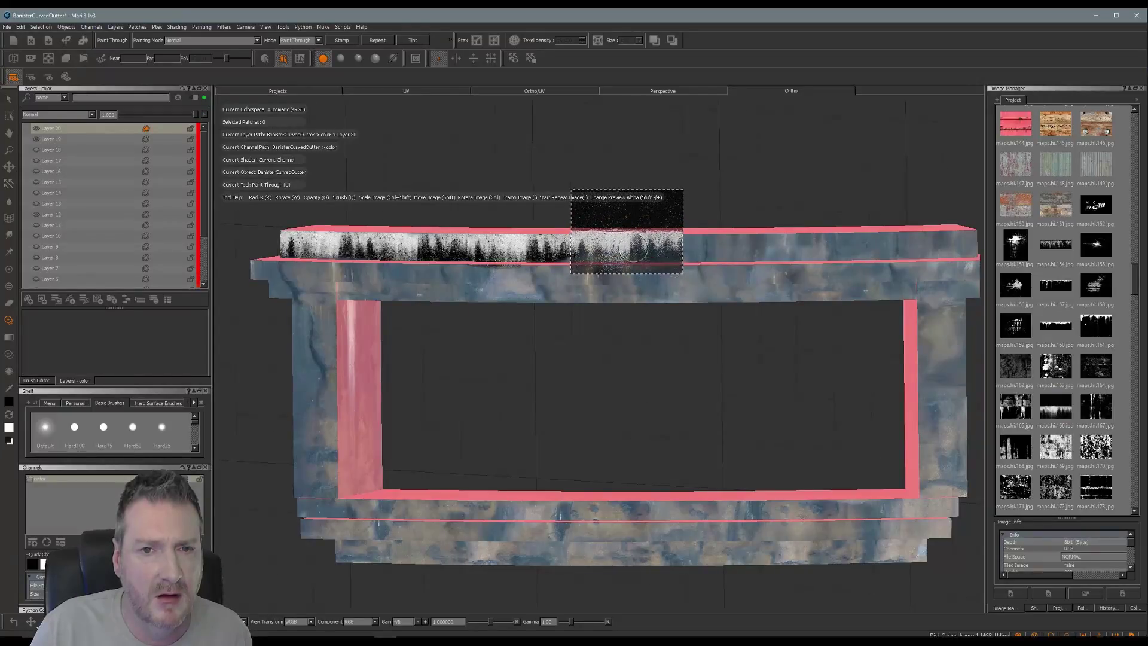
pyautogui.press("'")
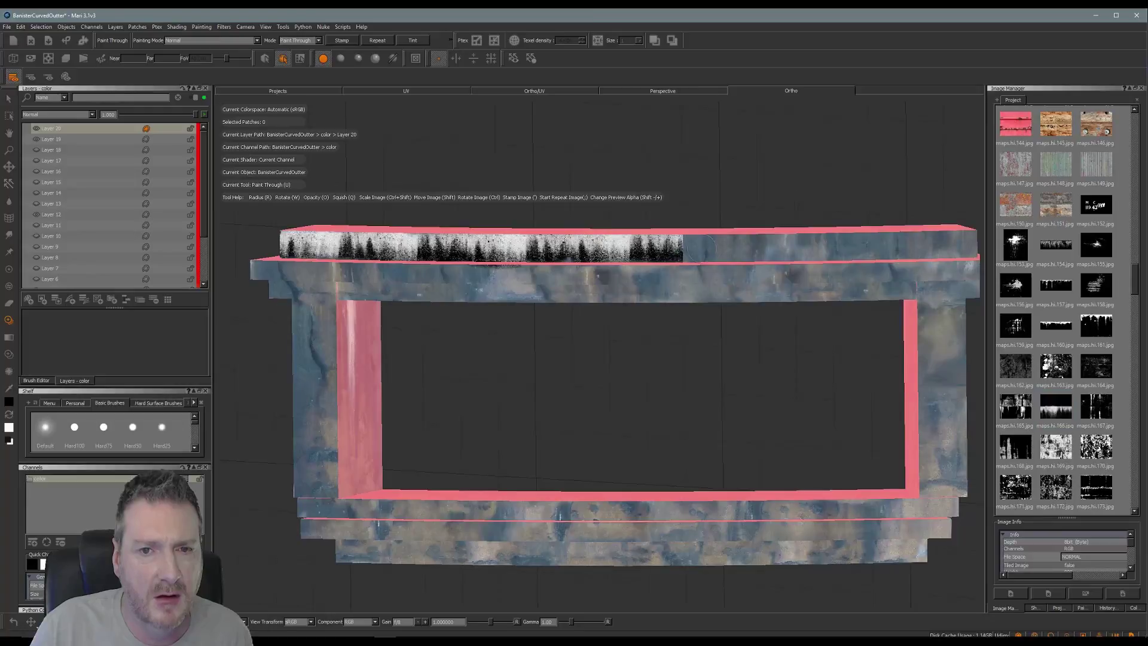
pyautogui.keyDown('shift'); pyautogui.moveTo(618, 264); pyautogui.dragTo(731, 265); pyautogui.keyUp('shift')
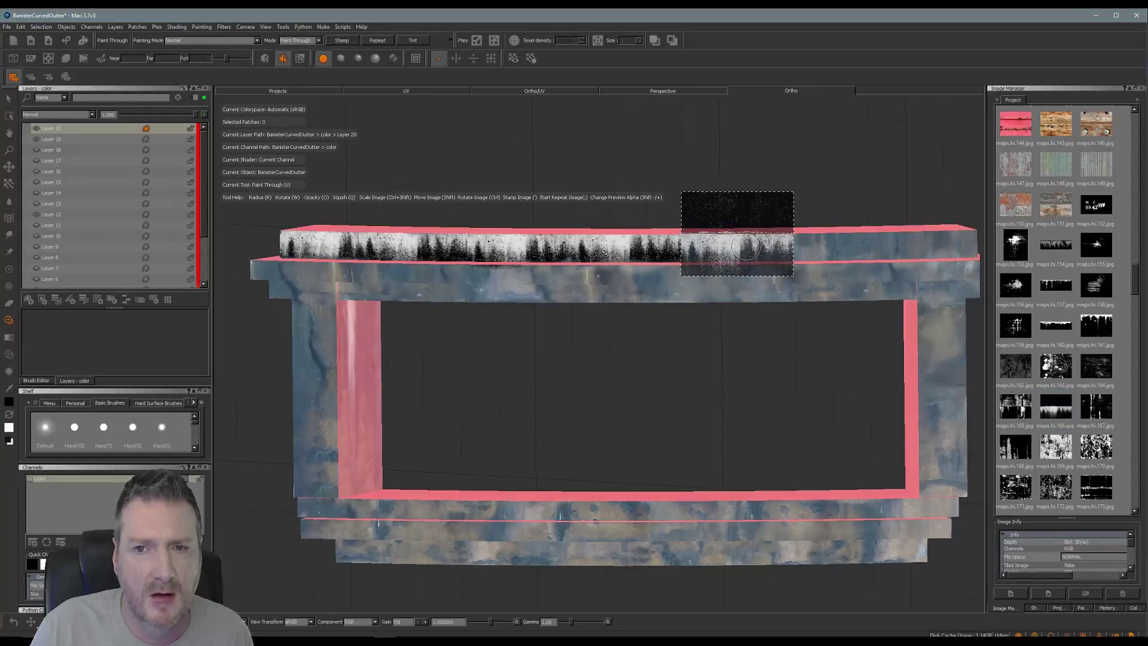
pyautogui.press("'")
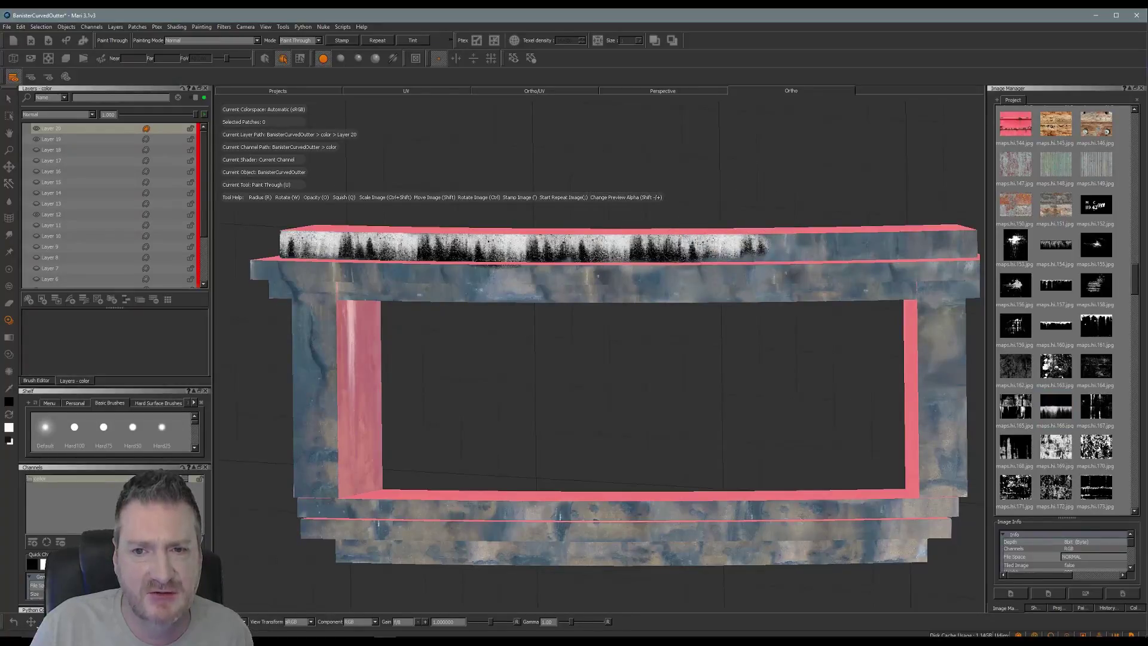
pyautogui.moveTo(771, 265)
pyautogui.keyDown('shift'); pyautogui.mouseDown()
pyautogui.moveTo(877, 265)
pyautogui.moveTo(835, 245)
pyautogui.moveTo(888, 245)
pyautogui.moveTo(896, 263)
pyautogui.moveTo(967, 267)
pyautogui.moveTo(891, 239)
pyautogui.mouseUp(); pyautogui.keyUp('shift')
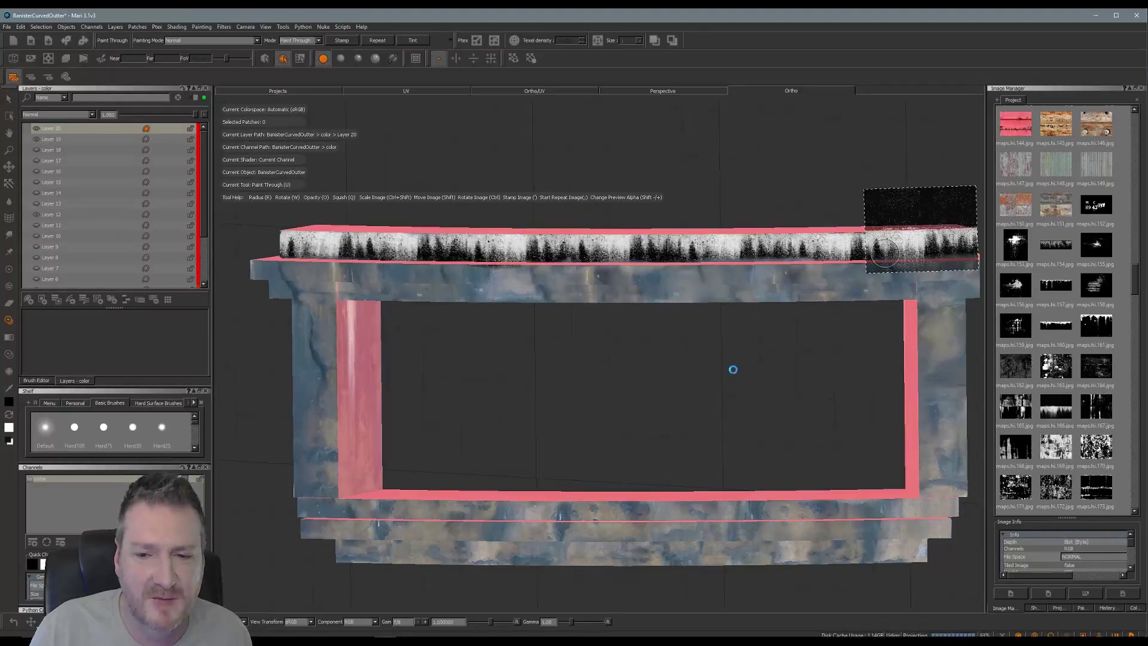
# - Align the streak image with the banister's lowest base band and paint streaks from its end to about the middle
pyautogui.moveTo(664, 389); pyautogui.dragTo(659, 276, button='middle')
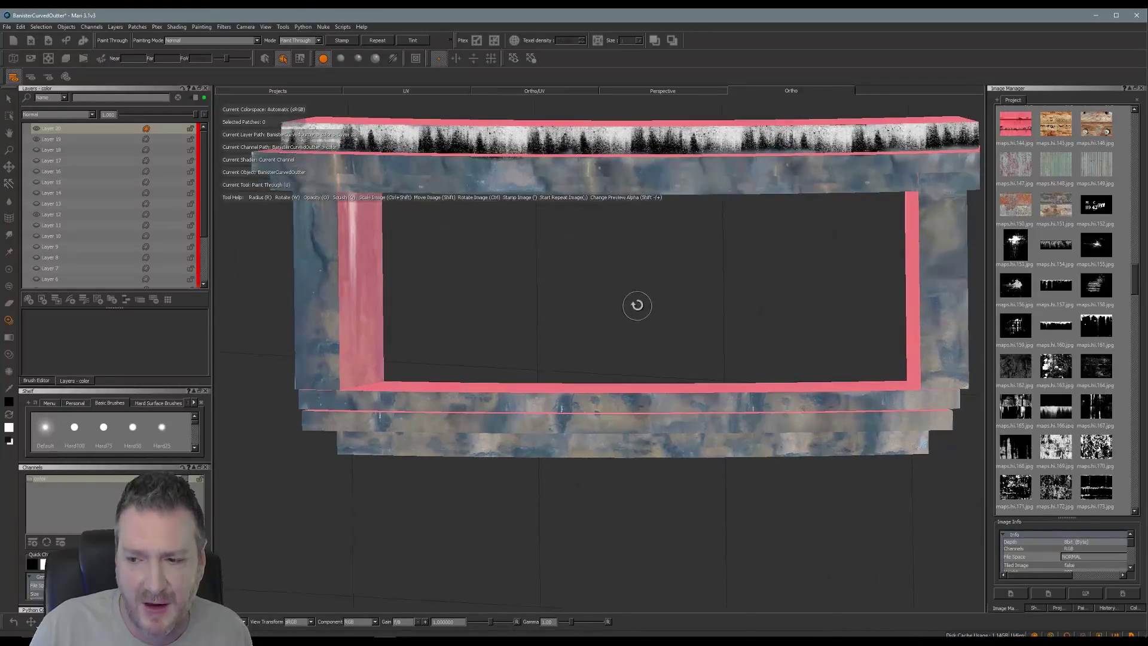
pyautogui.keyDown('alt'); pyautogui.moveTo(637, 305); pyautogui.dragTo(381, 444); pyautogui.keyUp('alt')
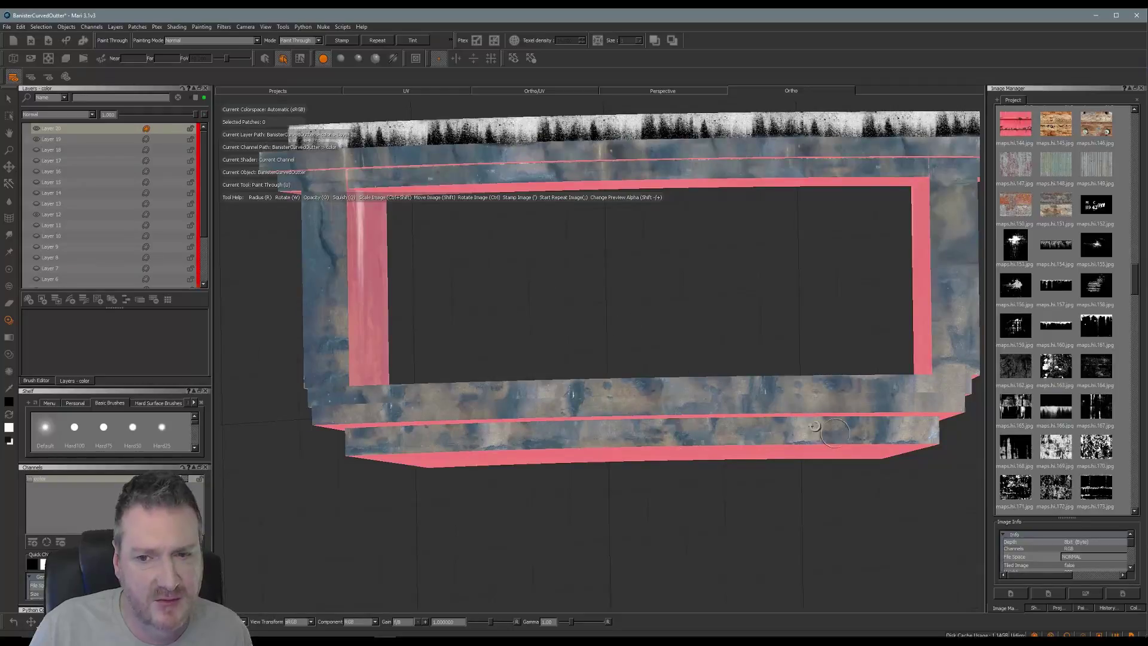
pyautogui.moveTo(815, 426)
pyautogui.keyDown('alt'); pyautogui.mouseDown()
pyautogui.moveTo(582, 308)
pyautogui.moveTo(585, 292)
pyautogui.mouseUp(); pyautogui.keyUp('alt')
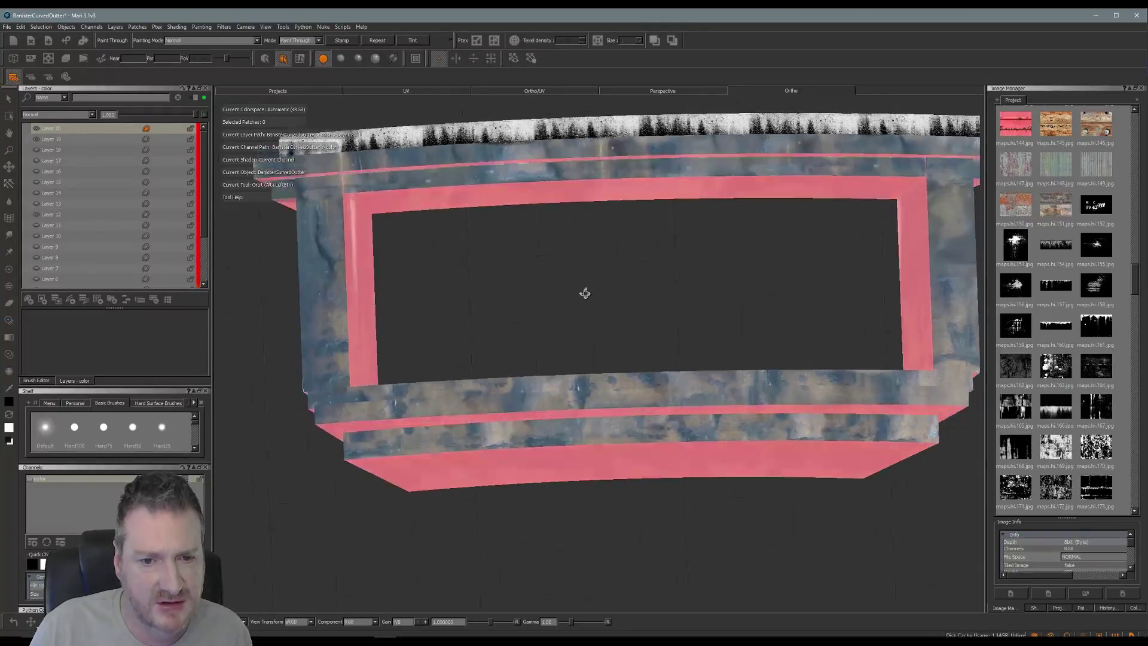
pyautogui.moveTo(1056, 244)
pyautogui.mouseDown()
pyautogui.moveTo(866, 264)
pyautogui.moveTo(748, 296)
pyautogui.moveTo(341, 470)
pyautogui.mouseUp()
pyautogui.moveTo(416, 455)
pyautogui.keyDown('ctrl'); pyautogui.mouseDown()
pyautogui.moveTo(445, 445)
pyautogui.moveTo(365, 443)
pyautogui.moveTo(549, 449)
pyautogui.moveTo(504, 445)
pyautogui.moveTo(493, 432)
pyautogui.moveTo(669, 425)
pyautogui.moveTo(555, 425)
pyautogui.mouseUp(); pyautogui.keyUp('ctrl')
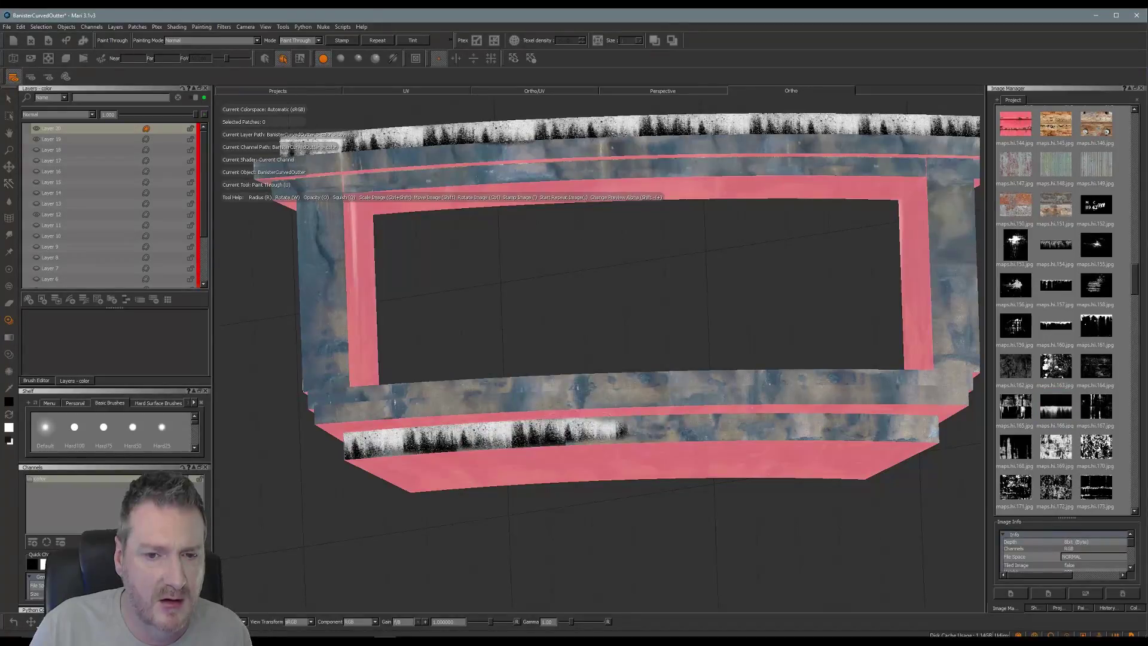
# - Shift the streak image along the lowest base band and paint streaks over the remaining half up to the far corner
pyautogui.moveTo(625, 431)
pyautogui.mouseDown()
pyautogui.moveTo(715, 446)
pyautogui.moveTo(687, 425)
pyautogui.moveTo(741, 426)
pyautogui.moveTo(726, 435)
pyautogui.mouseUp()
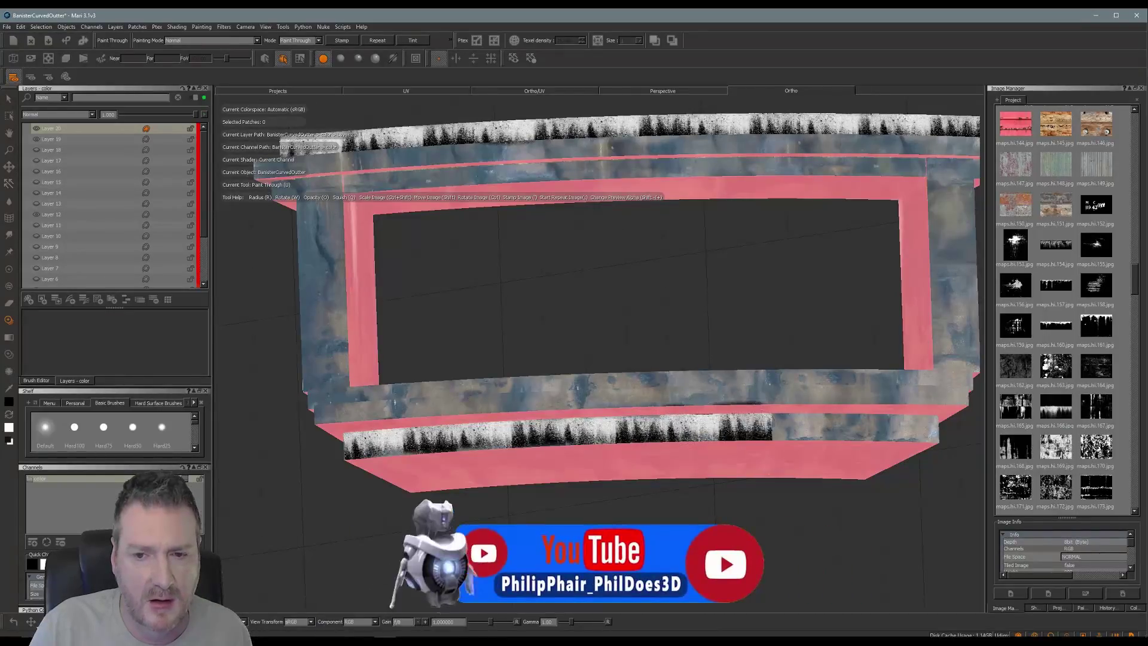
pyautogui.press('shift')
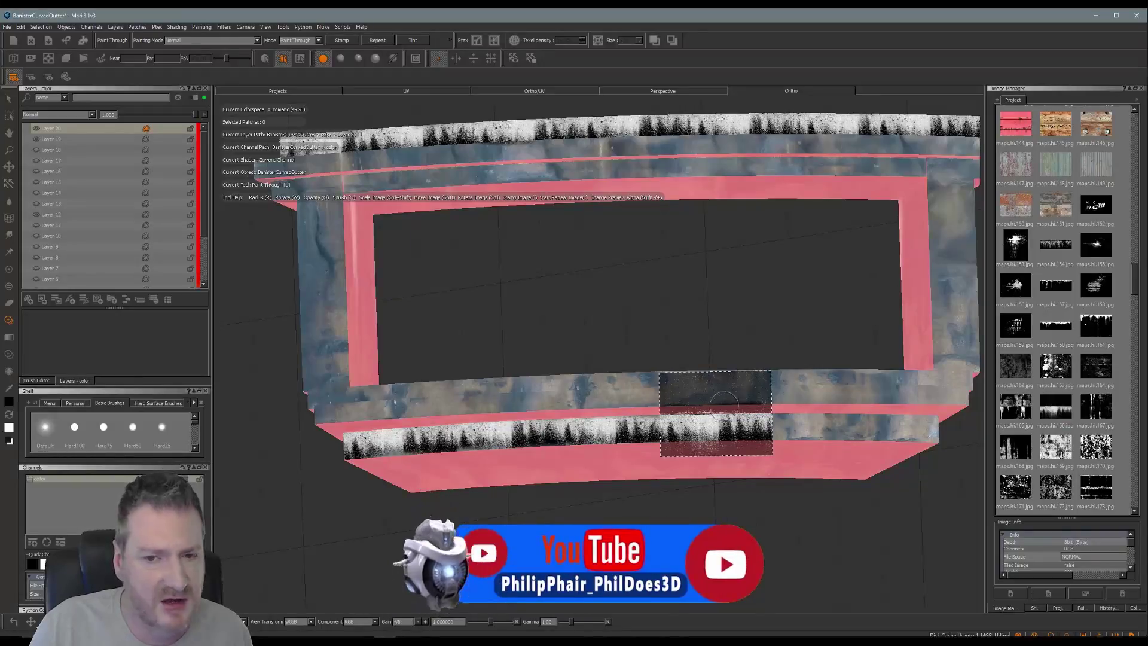
pyautogui.moveTo(756, 433)
pyautogui.keyDown('shift'); pyautogui.mouseDown()
pyautogui.moveTo(807, 442)
pyautogui.moveTo(862, 432)
pyautogui.mouseUp(); pyautogui.keyUp('shift')
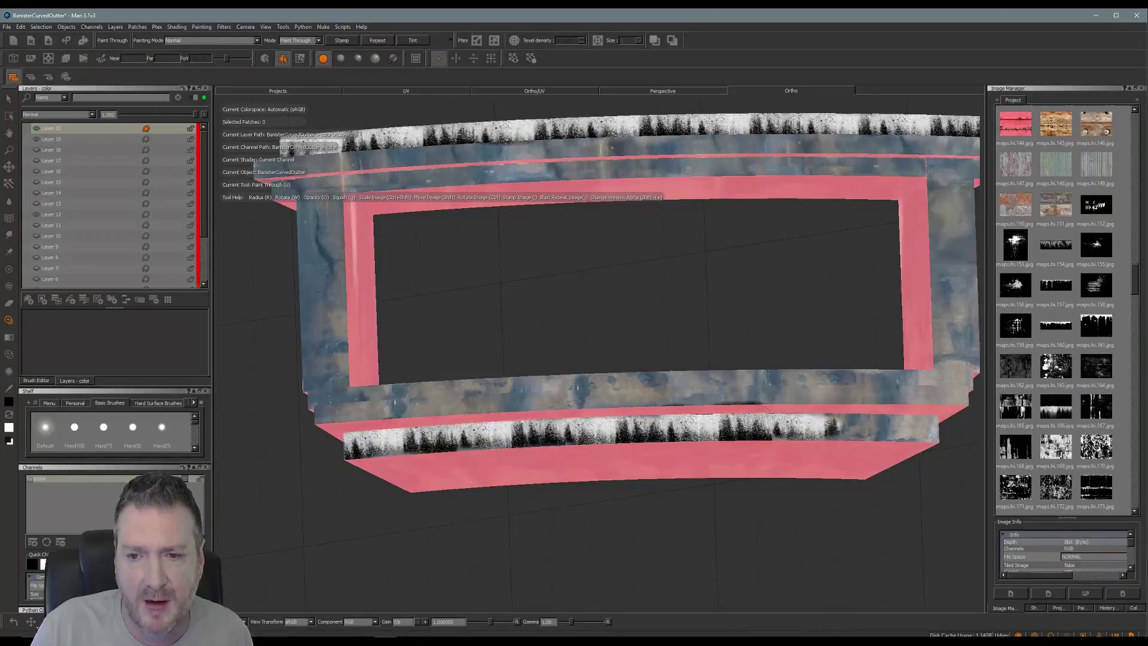
pyautogui.moveTo(780, 422); pyautogui.dragTo(781, 425)
pyautogui.moveTo(781, 427)
pyautogui.keyDown('shift'); pyautogui.mouseDown()
pyautogui.moveTo(829, 421)
pyautogui.moveTo(819, 419)
pyautogui.mouseUp(); pyautogui.keyUp('shift')
pyautogui.moveTo(830, 419)
pyautogui.keyDown('shift'); pyautogui.mouseDown()
pyautogui.moveTo(880, 422)
pyautogui.moveTo(846, 417)
pyautogui.mouseUp(); pyautogui.keyUp('shift')
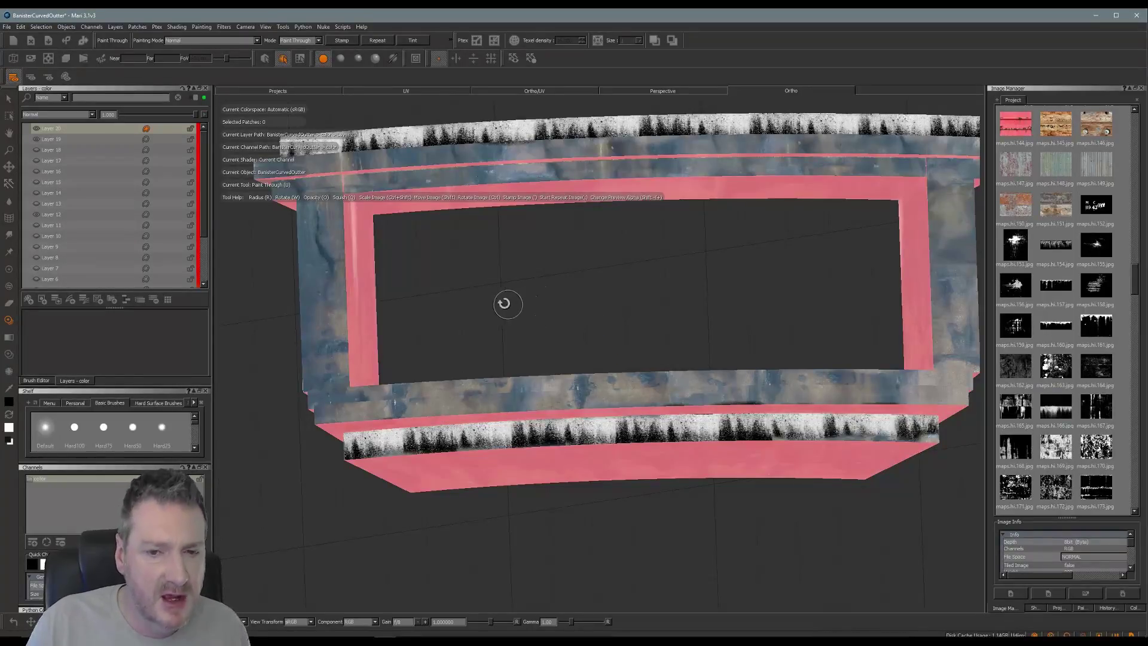
# - On the banister's opposite side, fit the streak image to the middle base band and paint the first sections of streaks
pyautogui.moveTo(502, 300)
pyautogui.keyDown('alt'); pyautogui.mouseDown()
pyautogui.moveTo(871, 303)
pyautogui.moveTo(608, 303)
pyautogui.moveTo(635, 285)
pyautogui.mouseUp(); pyautogui.keyUp('alt')
pyautogui.keyDown('alt'); pyautogui.moveTo(546, 282); pyautogui.dragTo(538, 335); pyautogui.keyUp('alt')
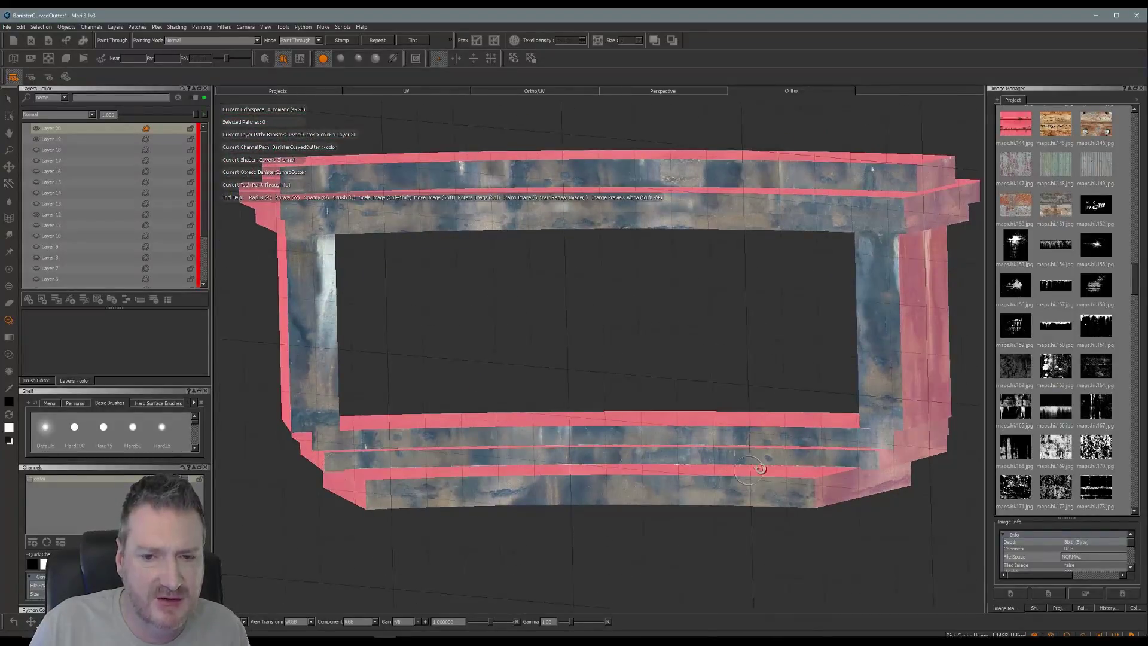
pyautogui.keyDown('alt'); pyautogui.moveTo(443, 351); pyautogui.dragTo(452, 349); pyautogui.keyUp('alt')
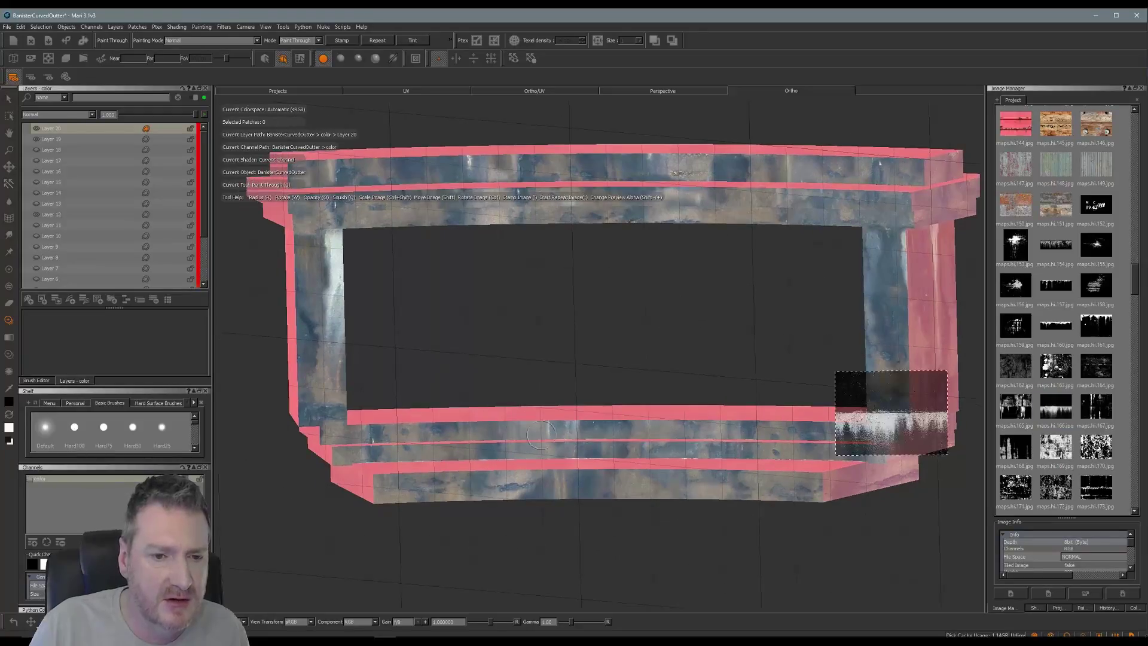
pyautogui.moveTo(870, 428)
pyautogui.keyDown('shift'); pyautogui.mouseDown()
pyautogui.moveTo(361, 463)
pyautogui.moveTo(393, 459)
pyautogui.moveTo(329, 450)
pyautogui.mouseUp(); pyautogui.keyUp('shift')
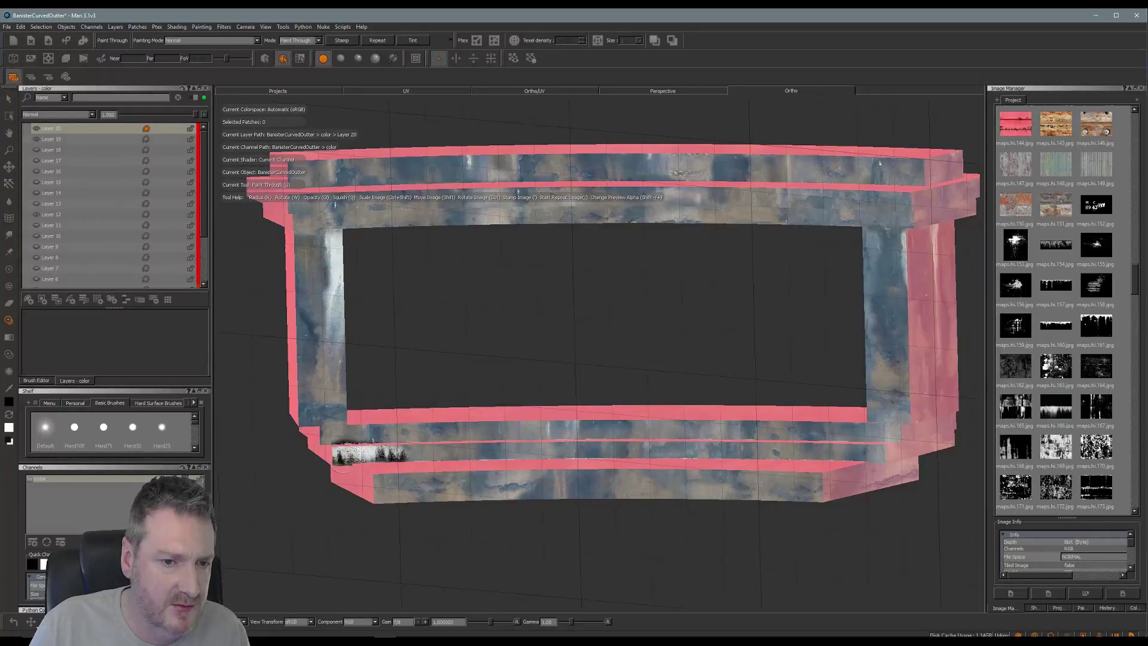
pyautogui.keyDown('shift'); pyautogui.moveTo(416, 452); pyautogui.dragTo(504, 447); pyautogui.keyUp('shift')
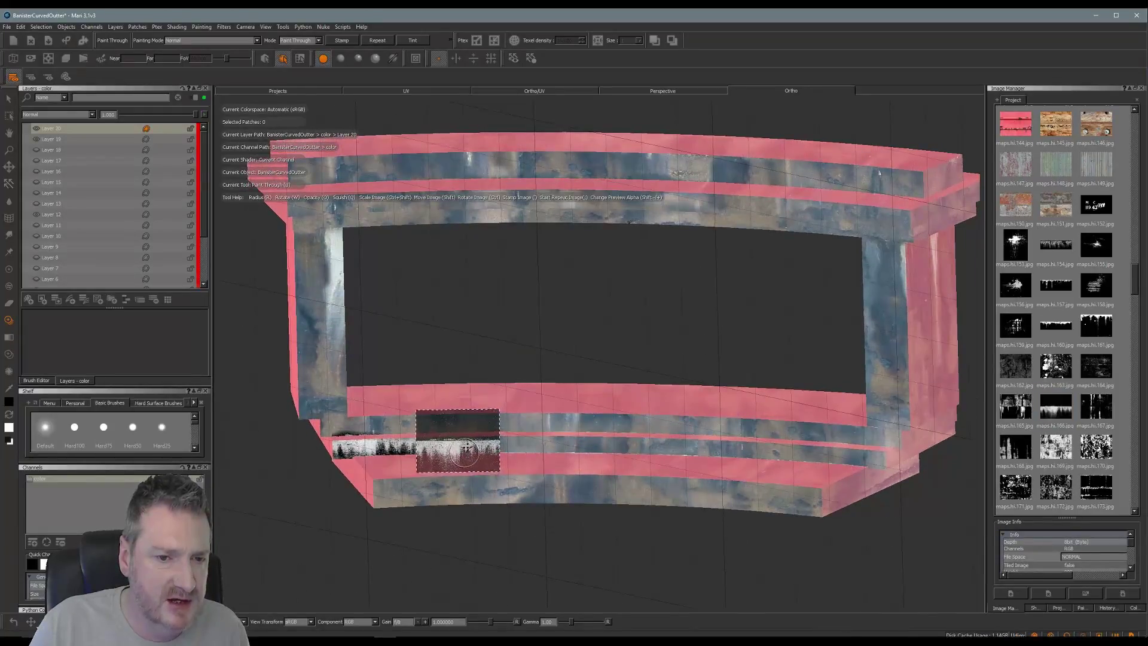
pyautogui.moveTo(472, 446); pyautogui.dragTo(430, 438)
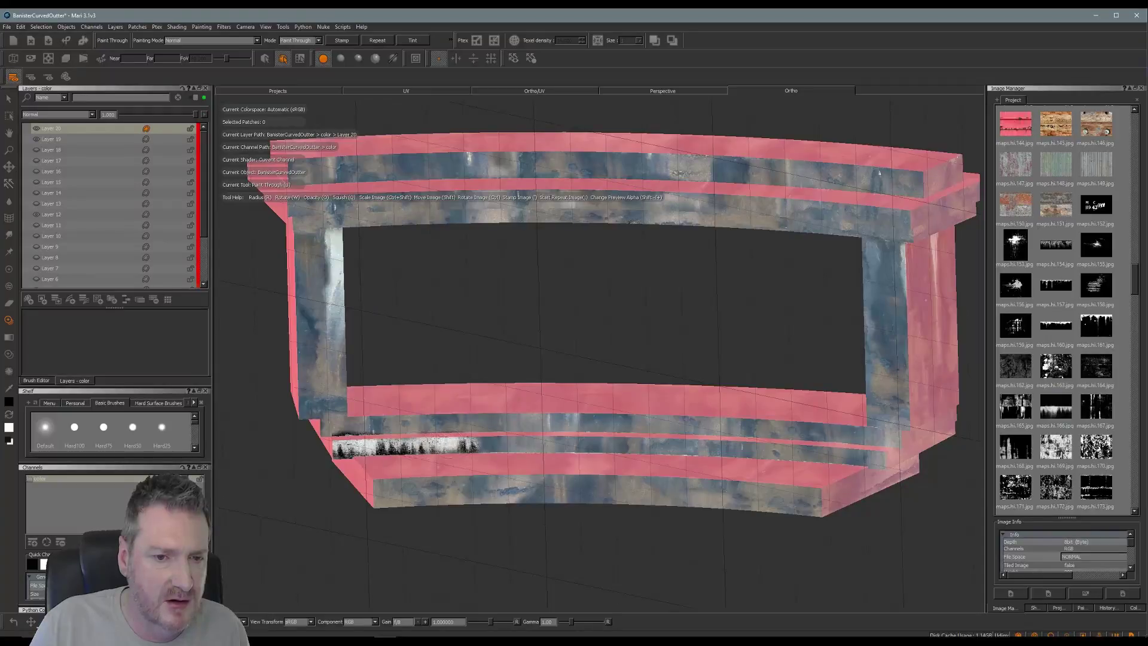